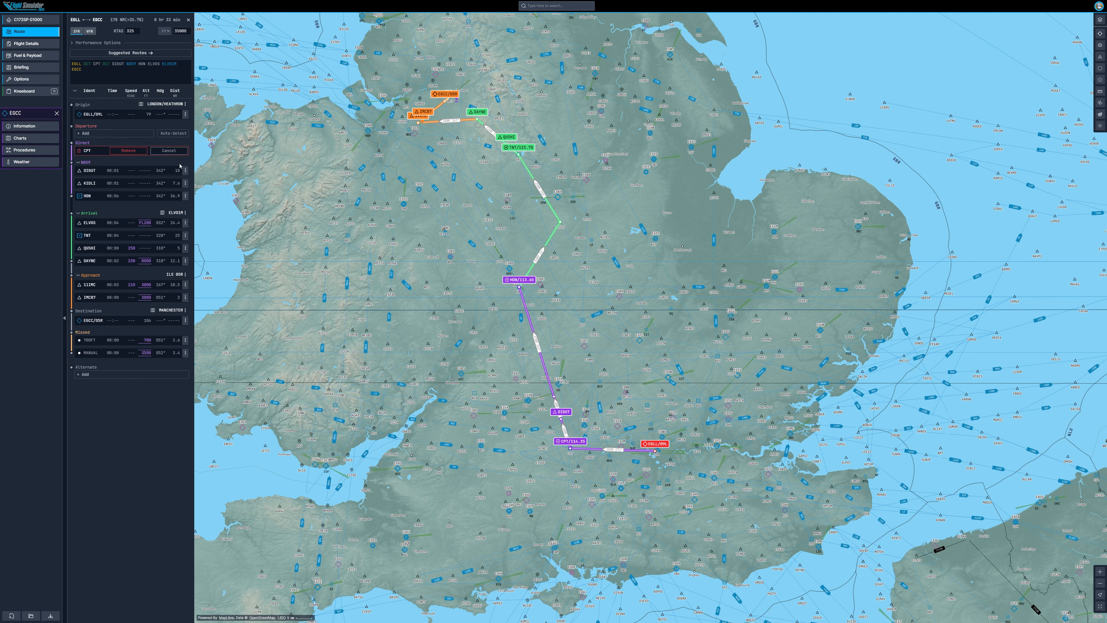
Step: Remove every enroute waypoint from the current EGLL–EGCC route, one after another
click(128, 150)
click(185, 151)
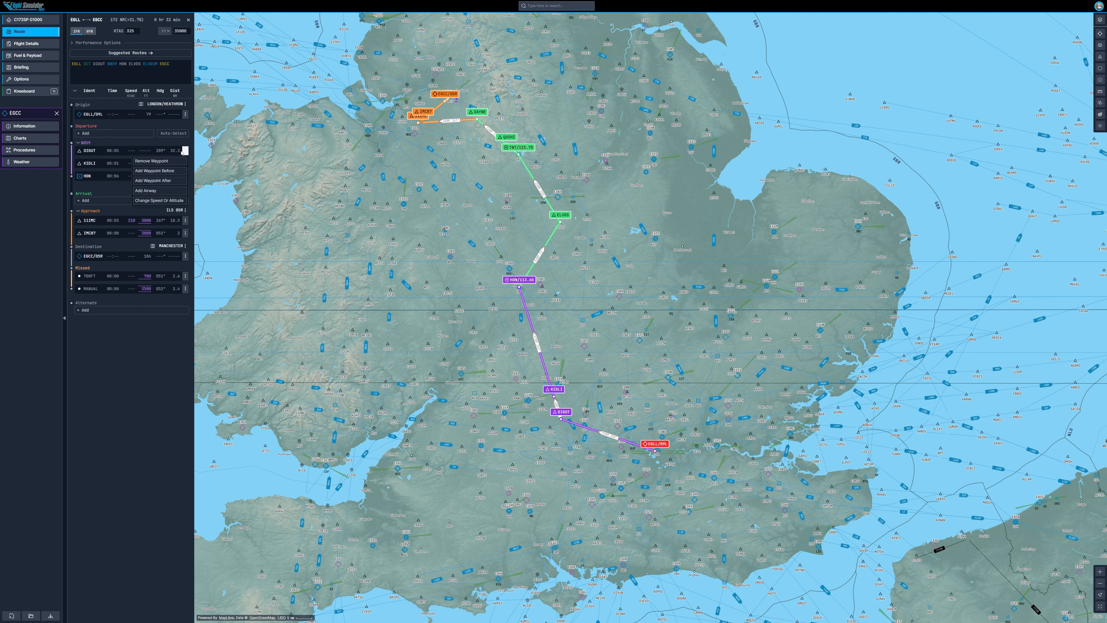
click(164, 162)
click(128, 150)
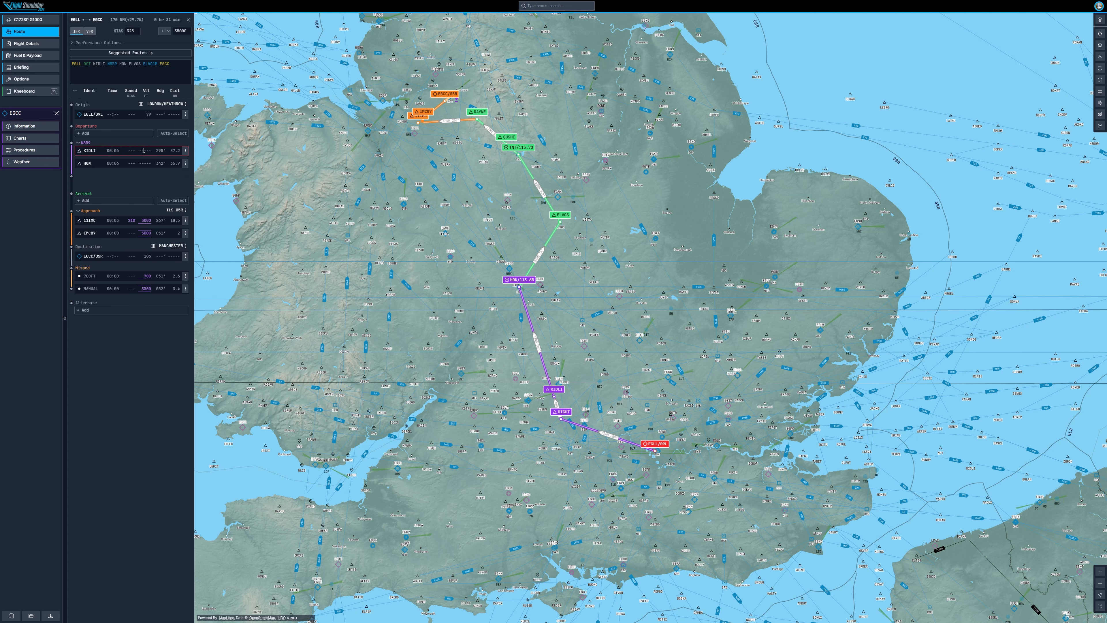
click(186, 150)
click(159, 163)
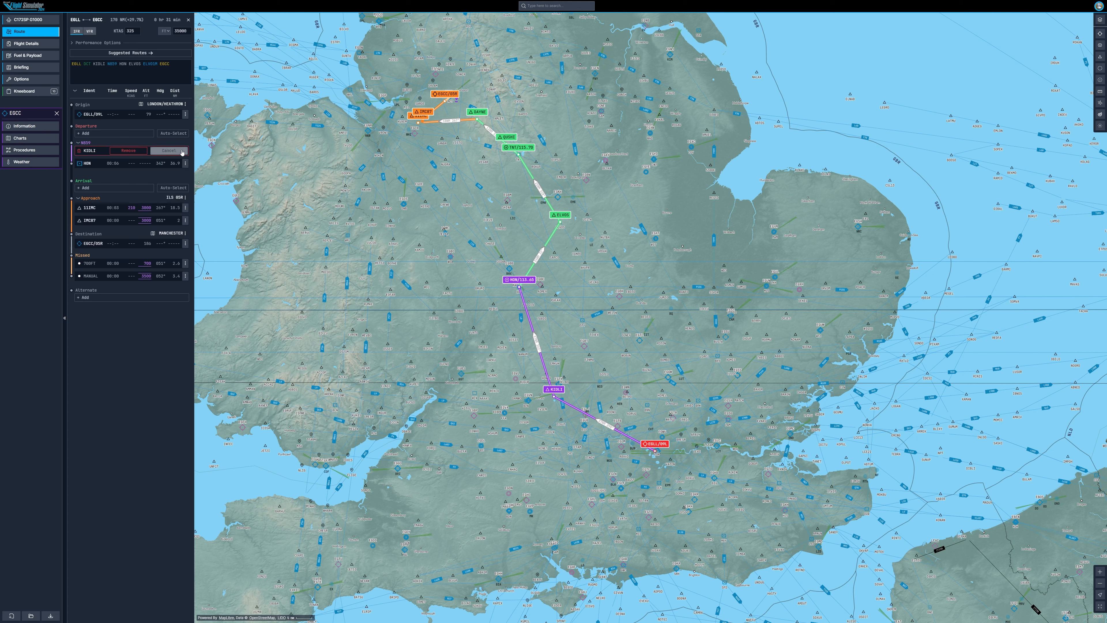
click(128, 150)
click(185, 151)
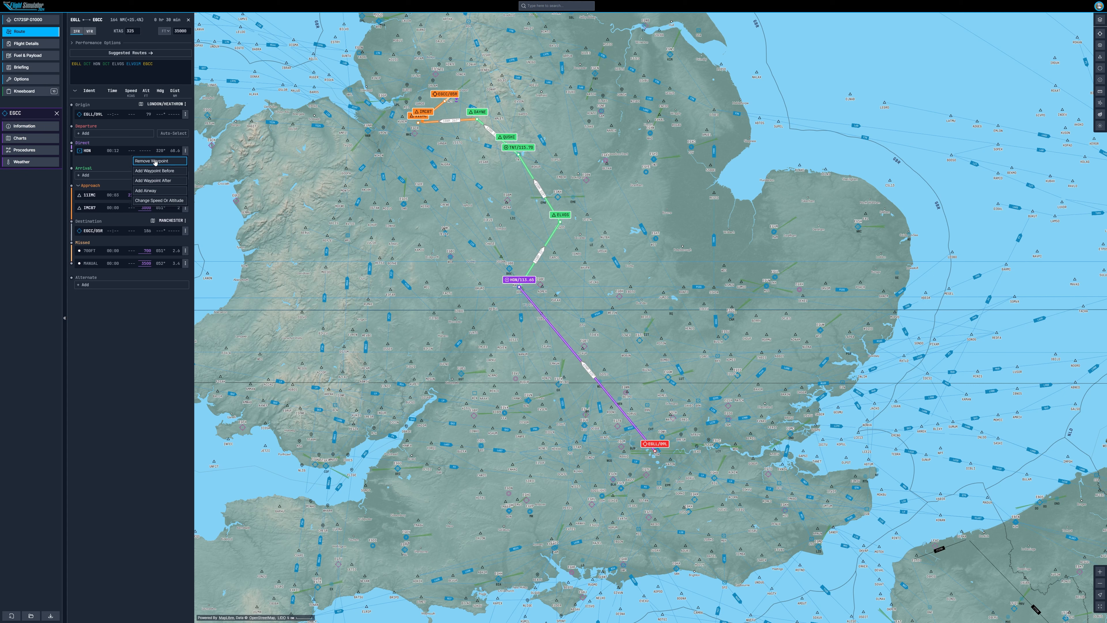
click(160, 162)
click(139, 154)
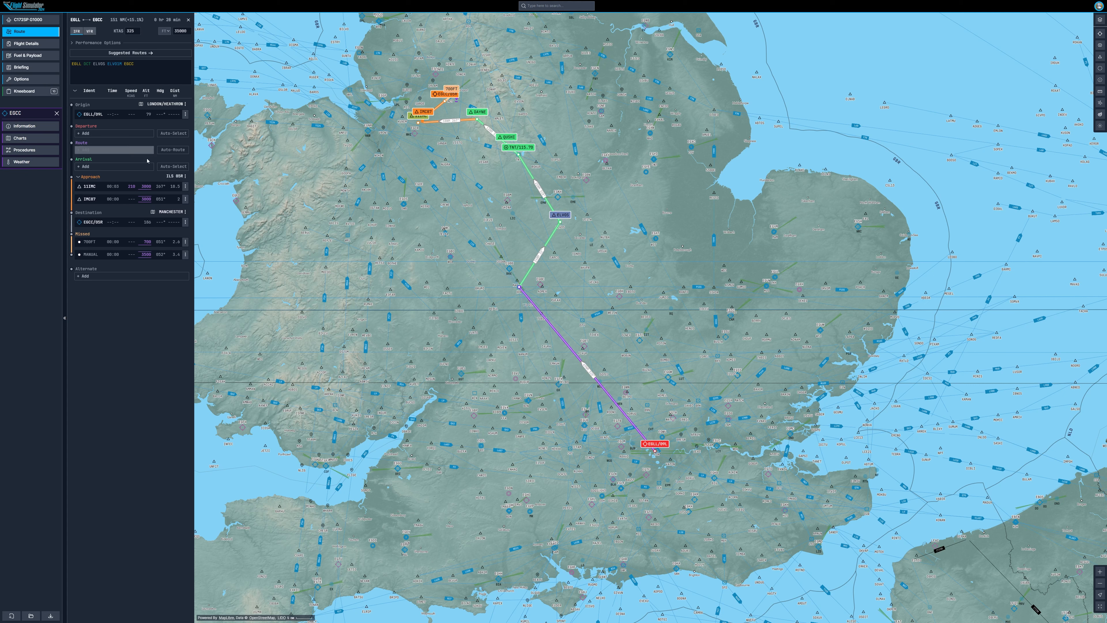
Step: Remove the approach procedure from the flight plan
click(185, 177)
click(175, 185)
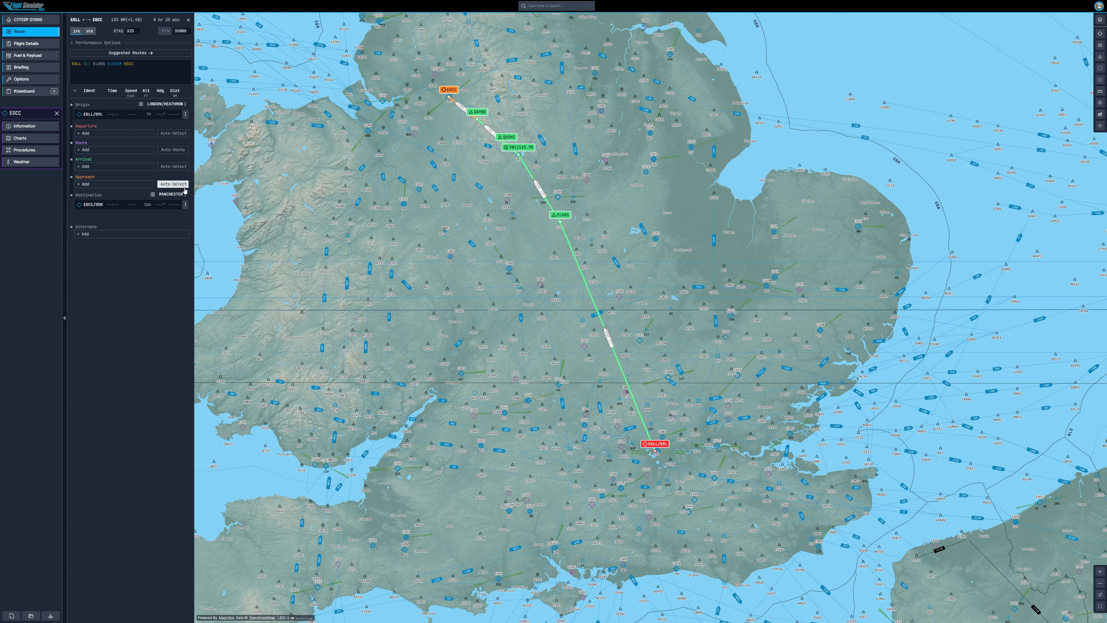
click(185, 204)
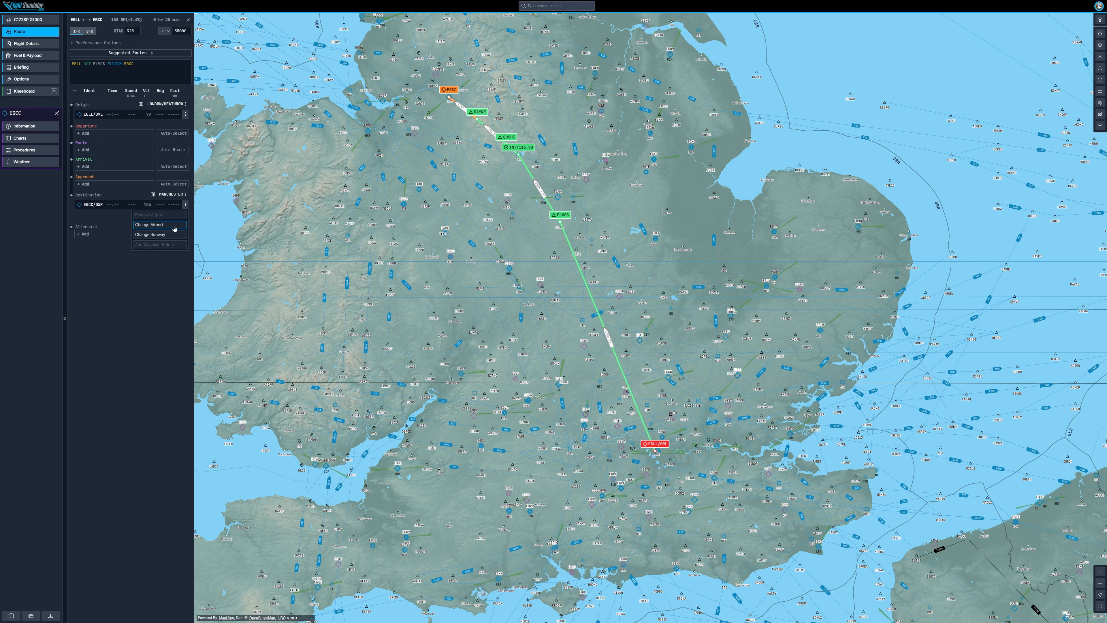
click(103, 220)
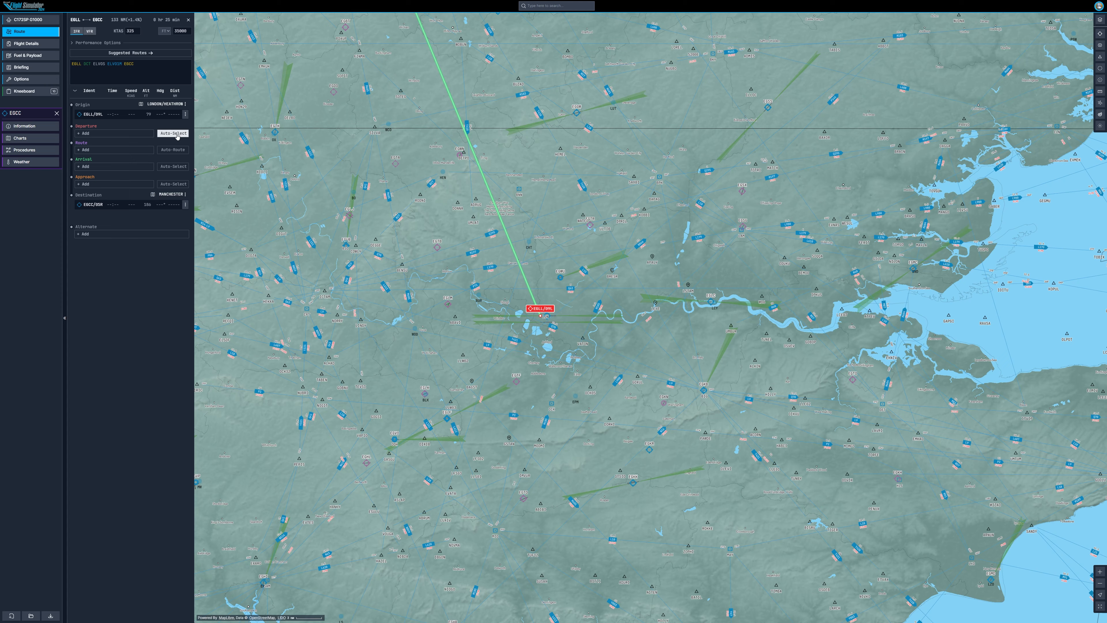
Step: Open the departure procedure list and examine the departure paths around Heathrow on the map
click(110, 133)
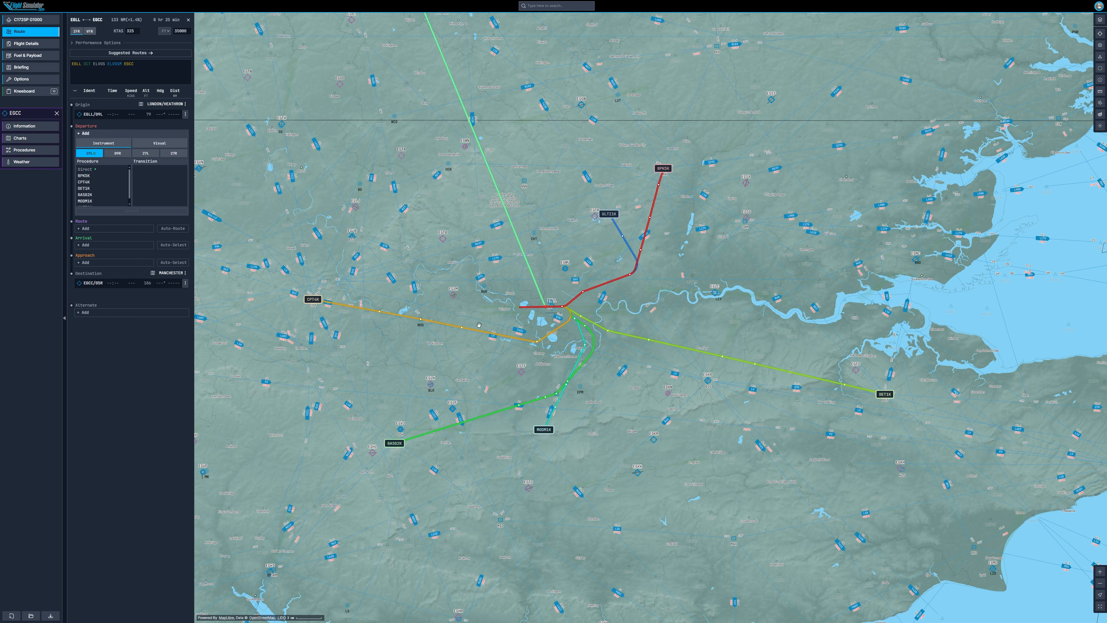
scroll(430, 352, down, 5)
scroll(431, 352, up, 2)
mouse_move(682, 389)
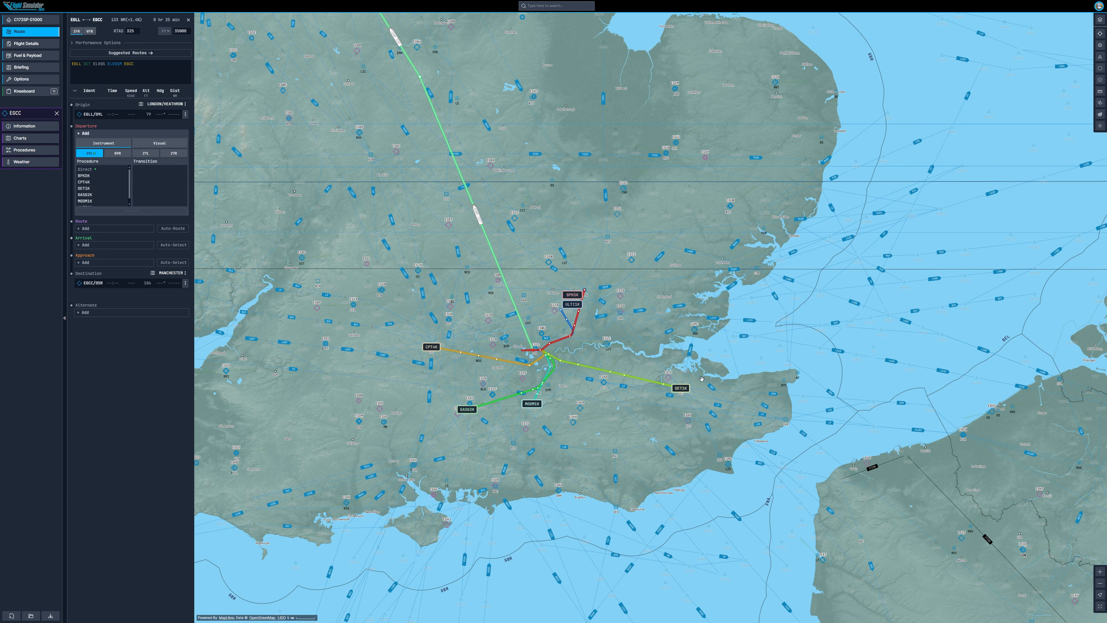
drag(428, 297, 444, 277)
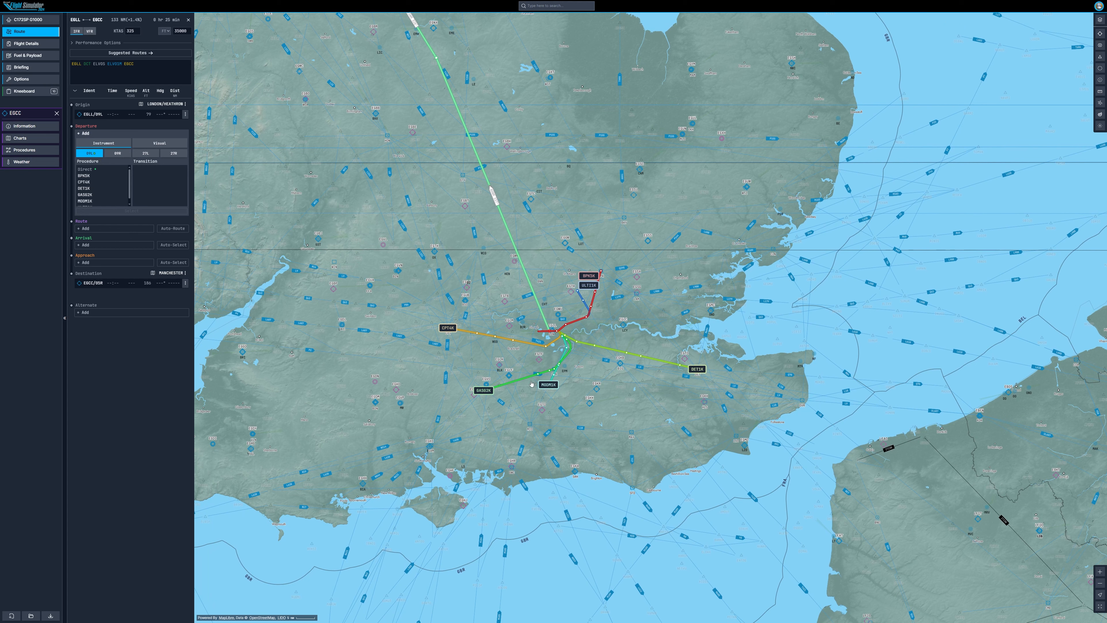
mouse_move(461, 331)
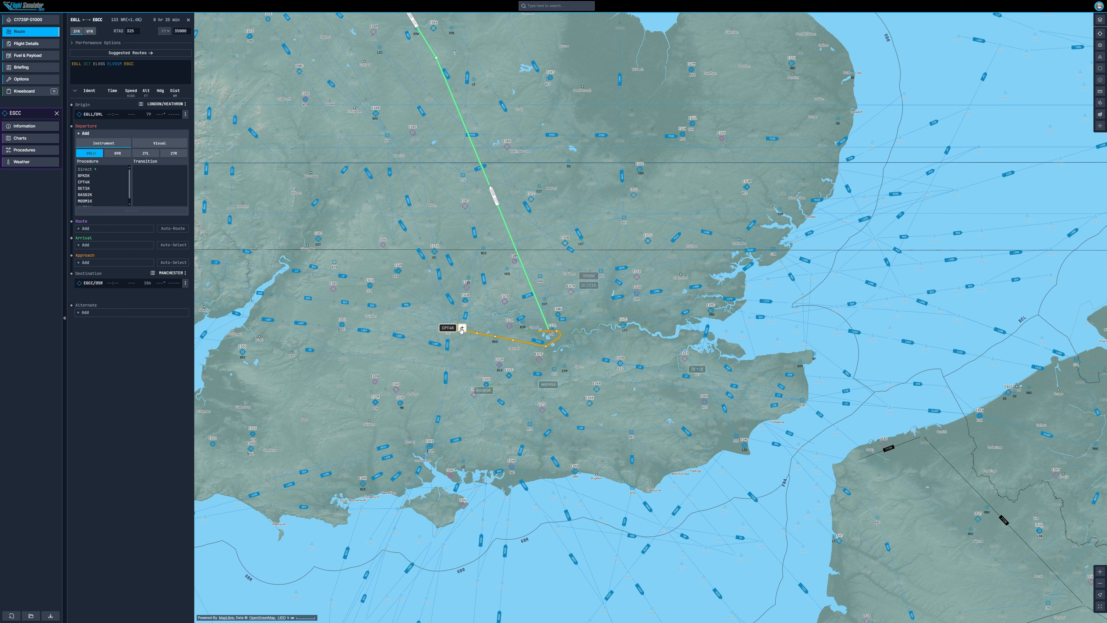
Step: Open the waypoint at the end of the CPT16 departure and try appending it to the route
click(461, 330)
drag(511, 335, 545, 358)
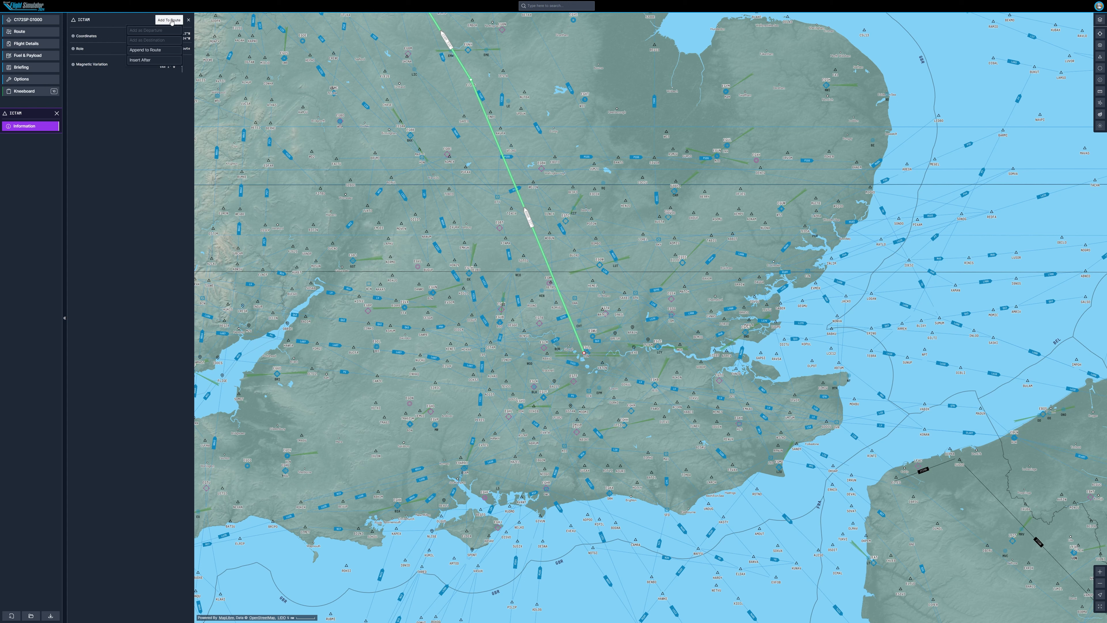
click(169, 19)
click(162, 53)
click(151, 30)
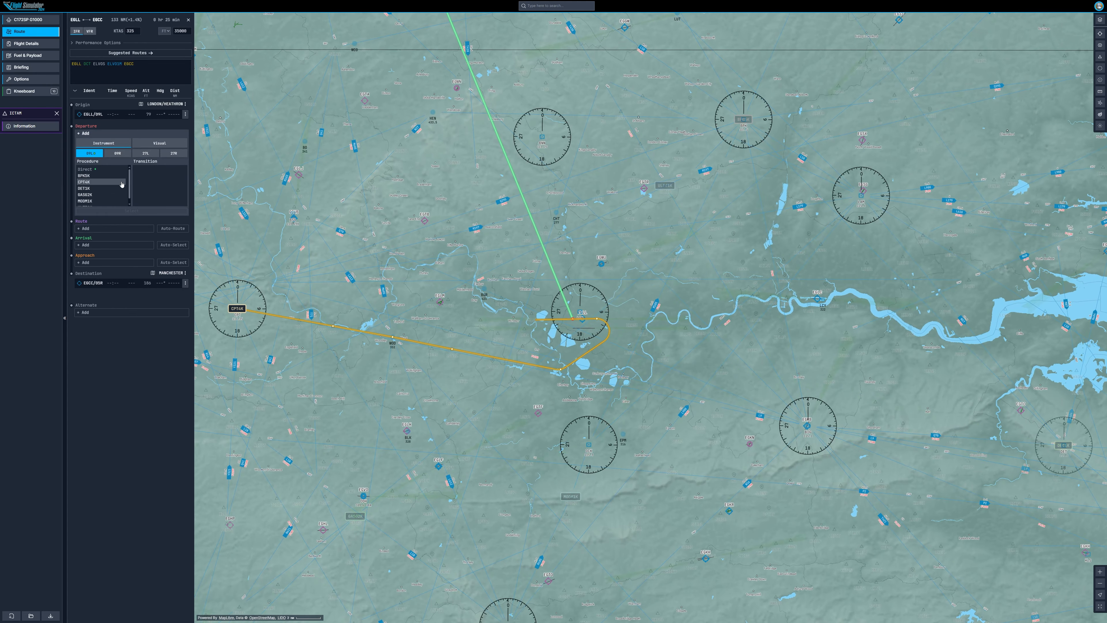
Step: Try to pick the CPT16 departure from the map, dismissing the airport-change warning
click(86, 134)
scroll(490, 301, down, 5)
click(144, 134)
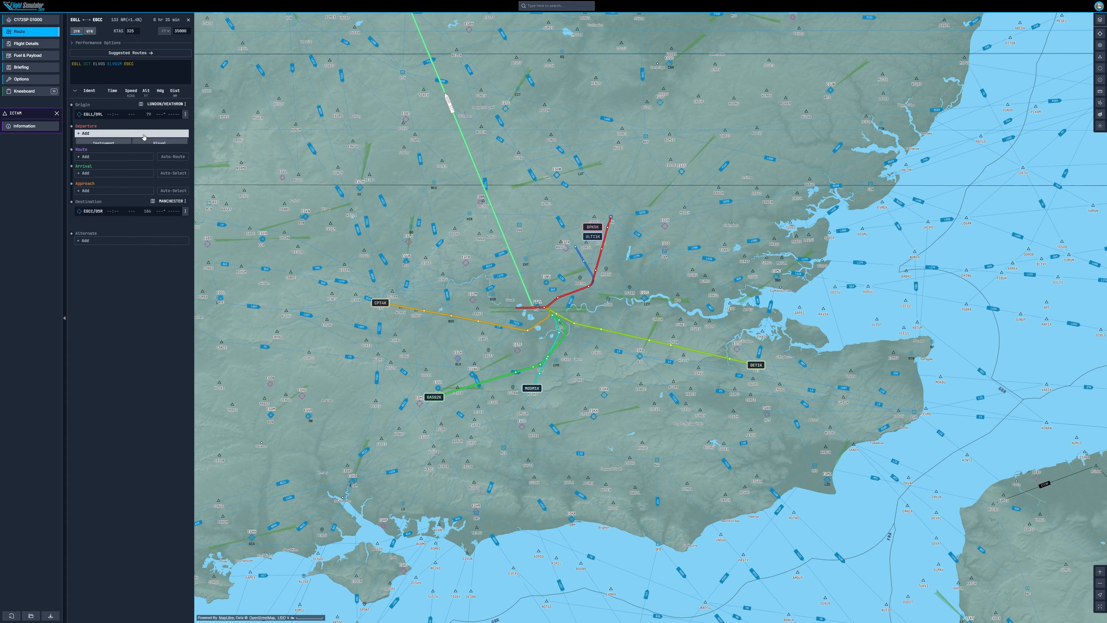
drag(233, 307, 419, 308)
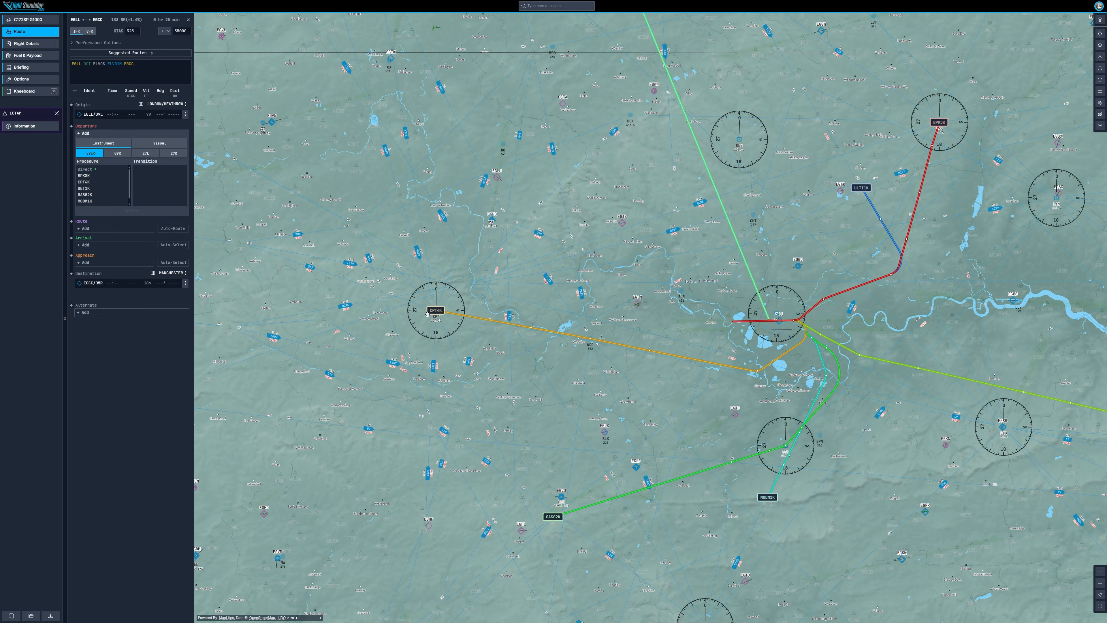
click(450, 310)
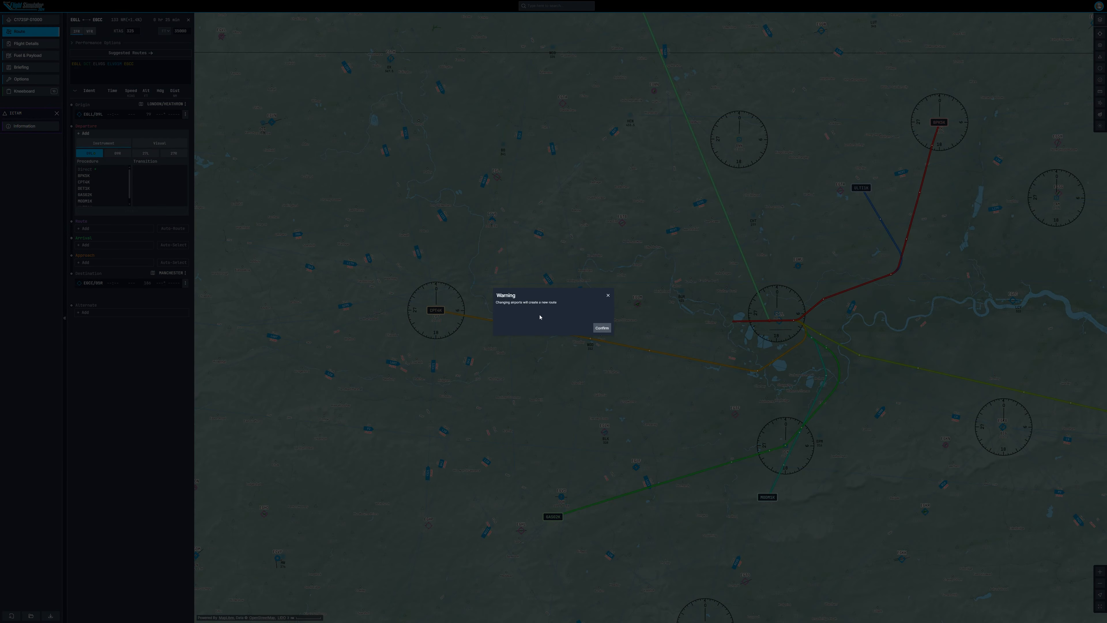
click(608, 295)
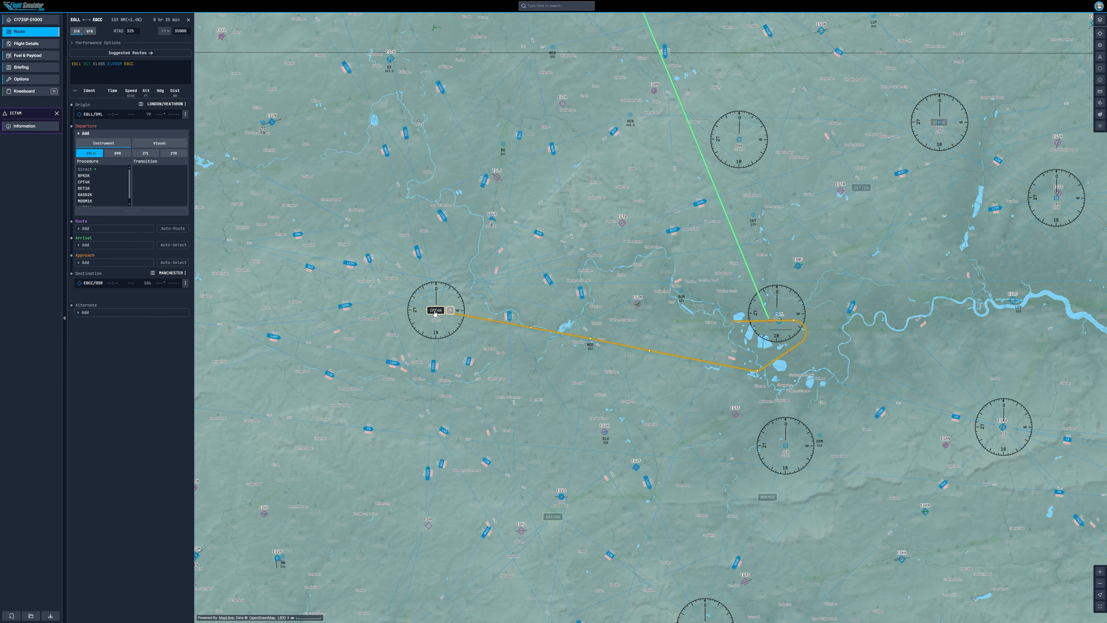
Step: Open the CPT VOR's information, try adding it to the route, and return to the route page
click(434, 310)
click(169, 20)
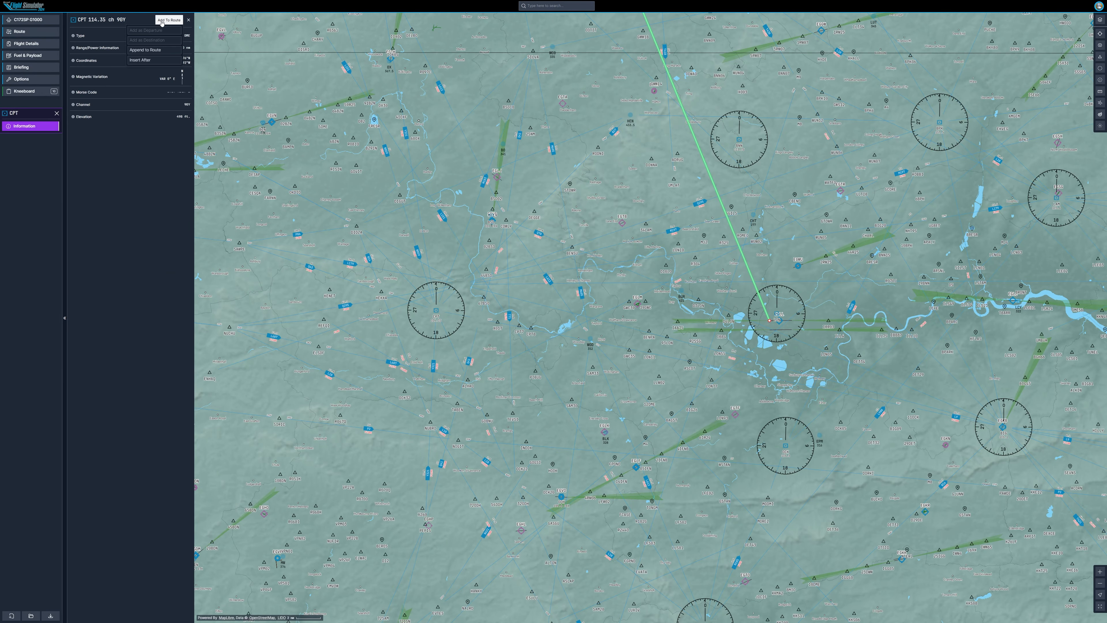
drag(536, 279, 424, 272)
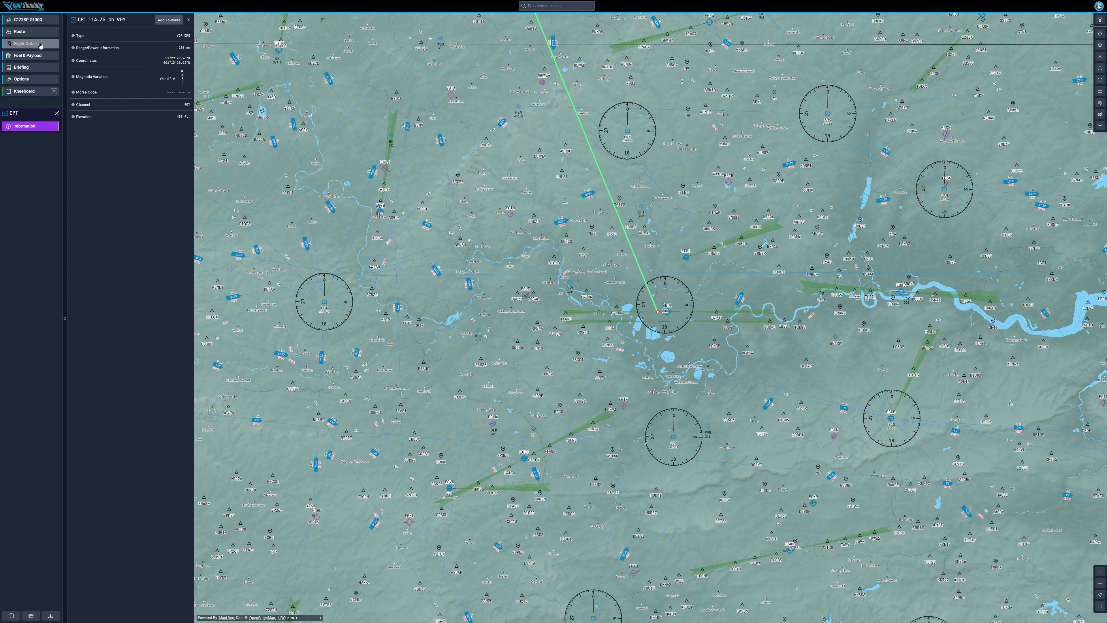
click(40, 33)
Step: Select the CPT16 departure procedure with transition None
click(102, 168)
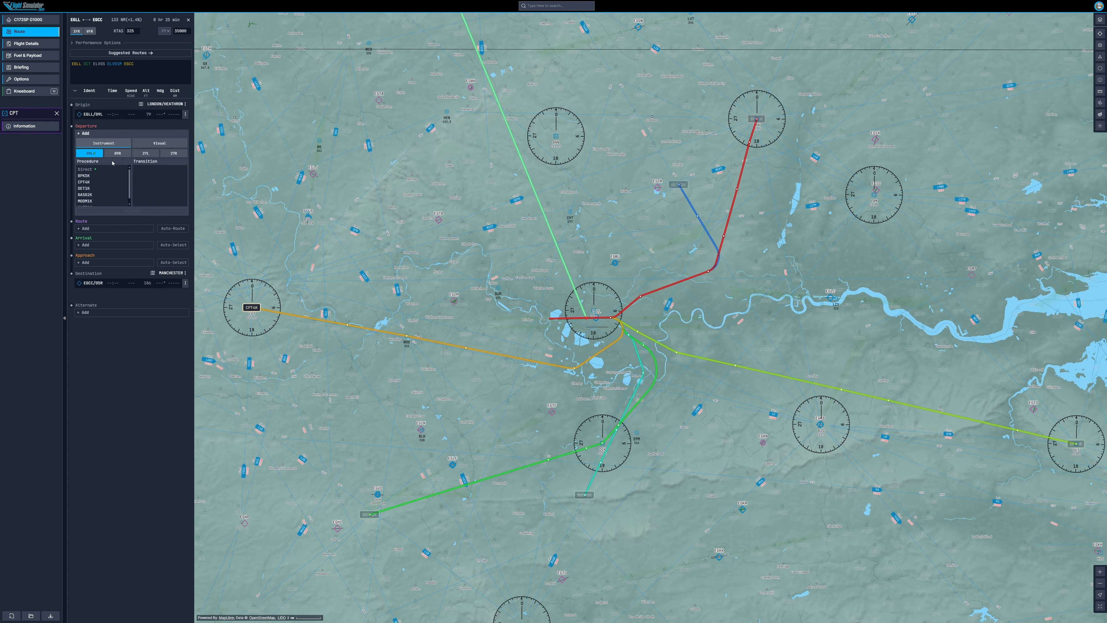
click(103, 183)
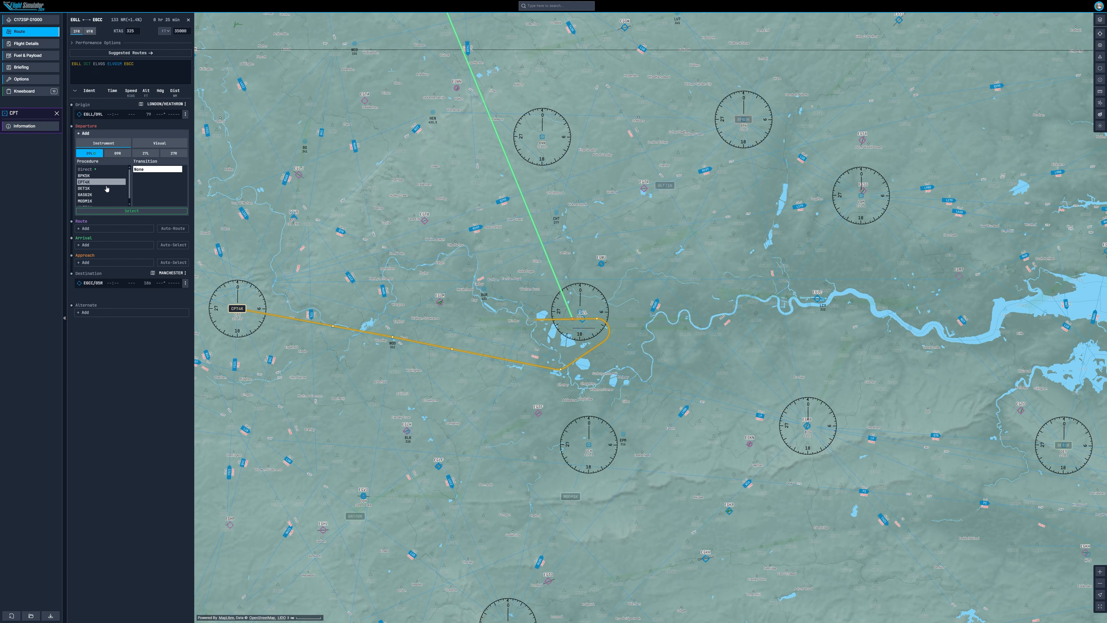
click(155, 173)
click(134, 210)
Step: Choose the CPT16 departure procedure again and apply the selection
scroll(564, 338, down, 5)
click(127, 134)
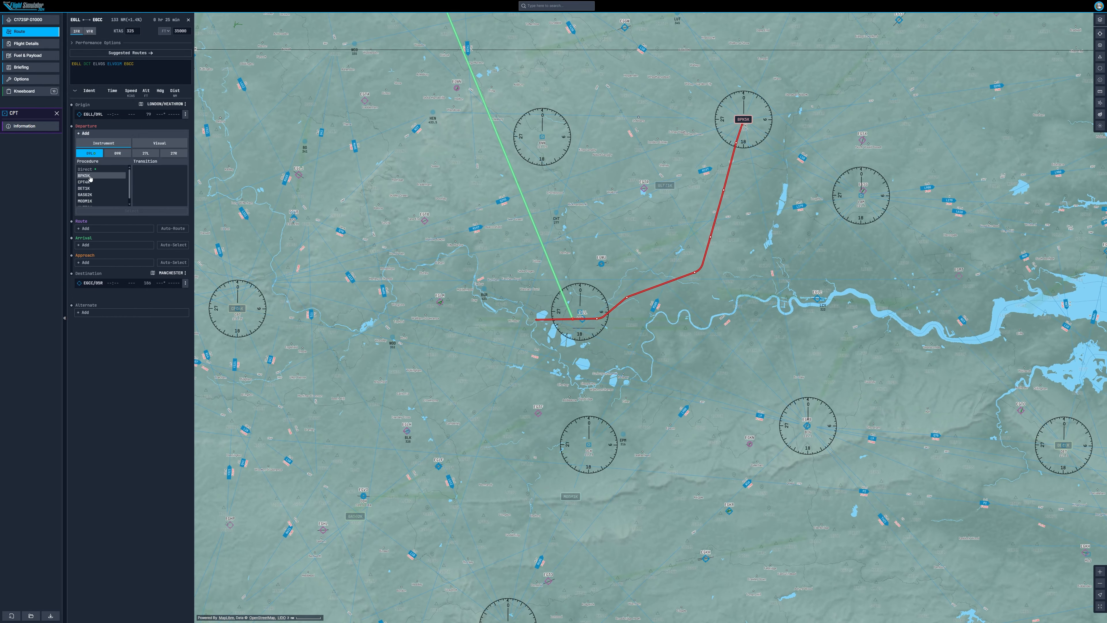
click(90, 182)
click(132, 211)
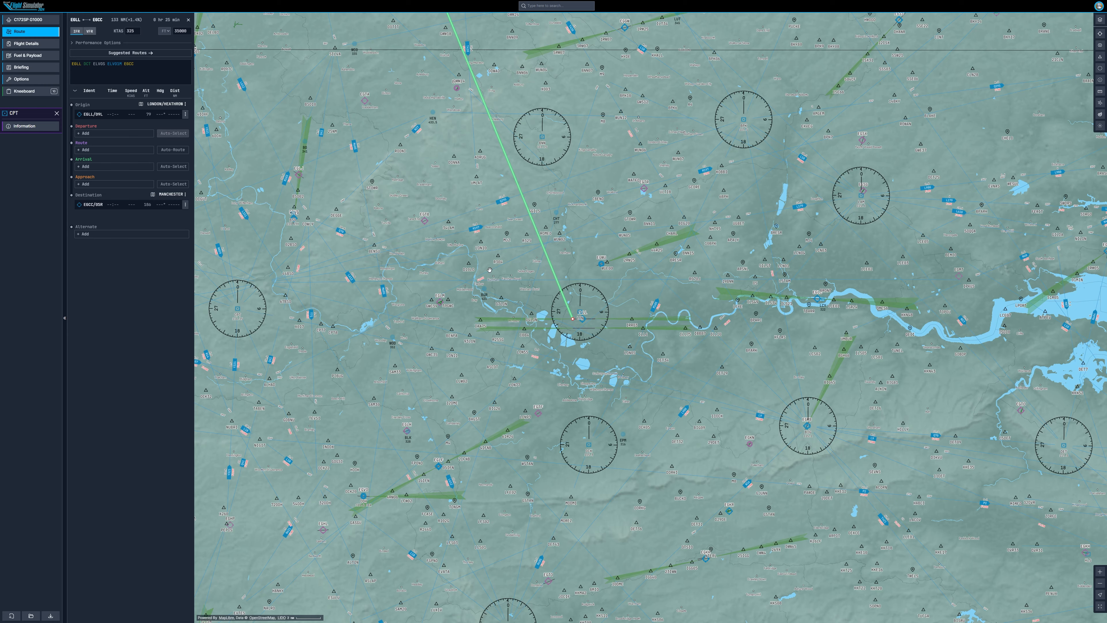
Step: Reload the flight planner to start the flight plan from scratch
scroll(550, 342, down, 3)
scroll(549, 342, down, 3)
scroll(549, 341, up, 3)
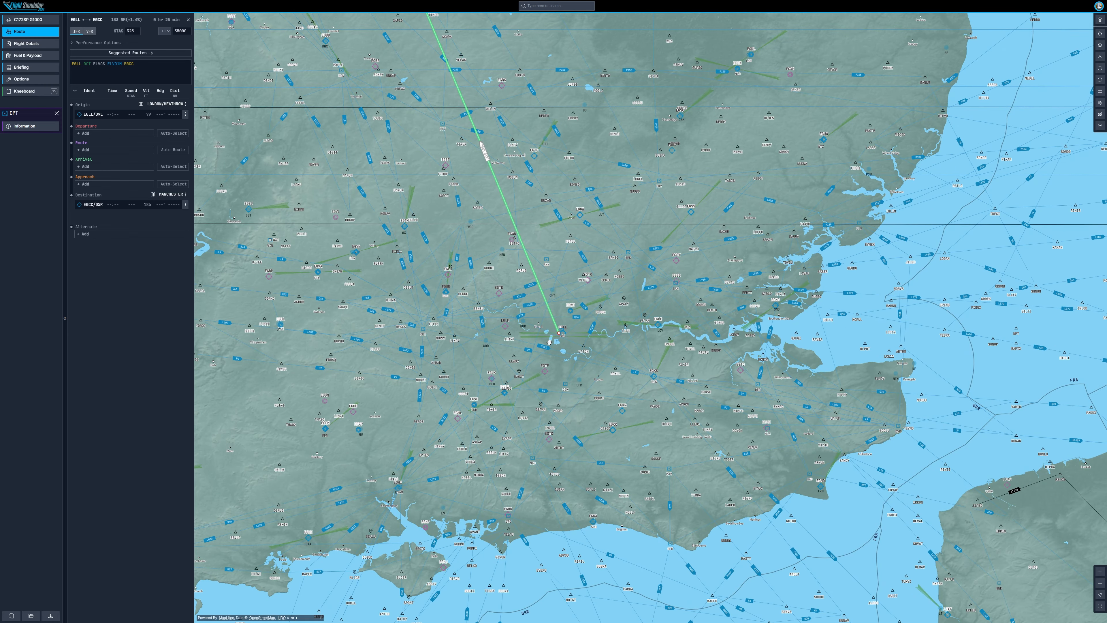
key(F5)
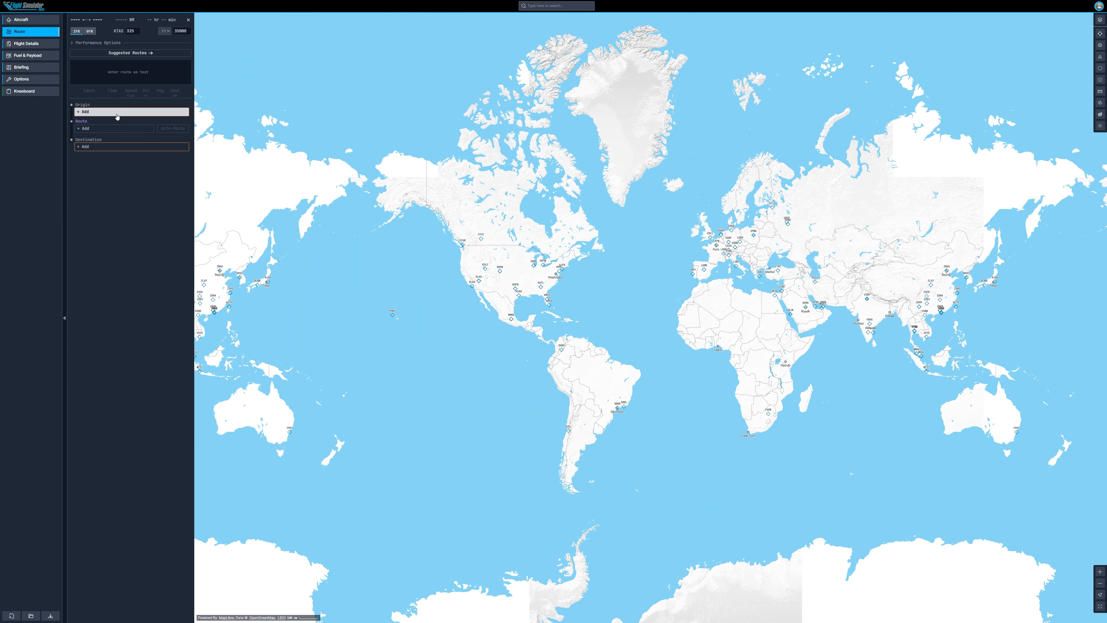
Step: Set the origin to EGLL and the destination to EGCC
click(116, 112)
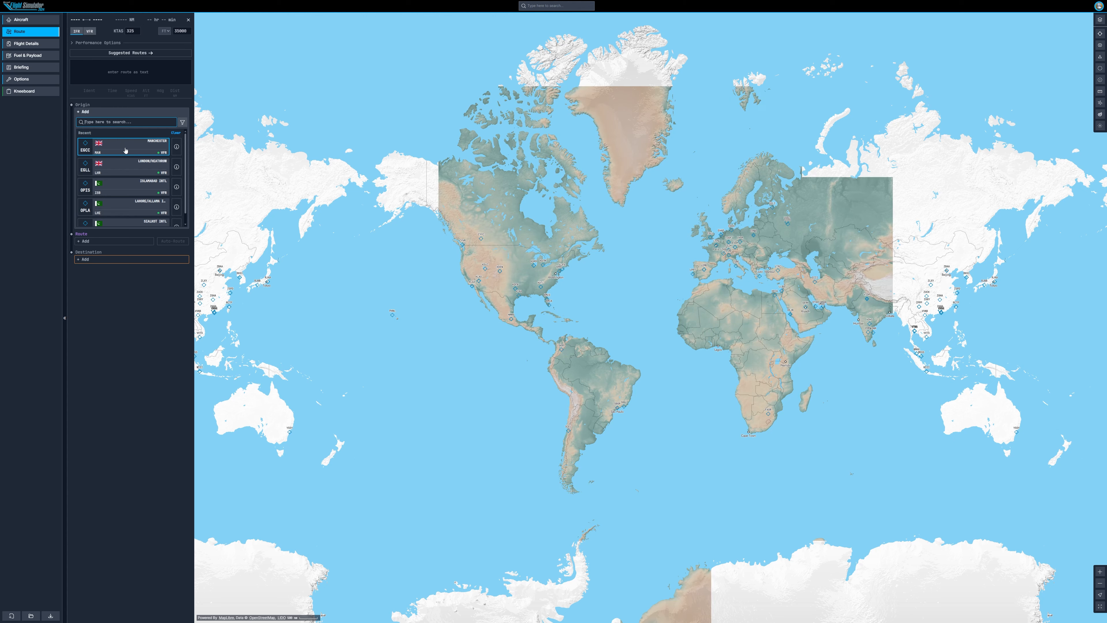
click(127, 169)
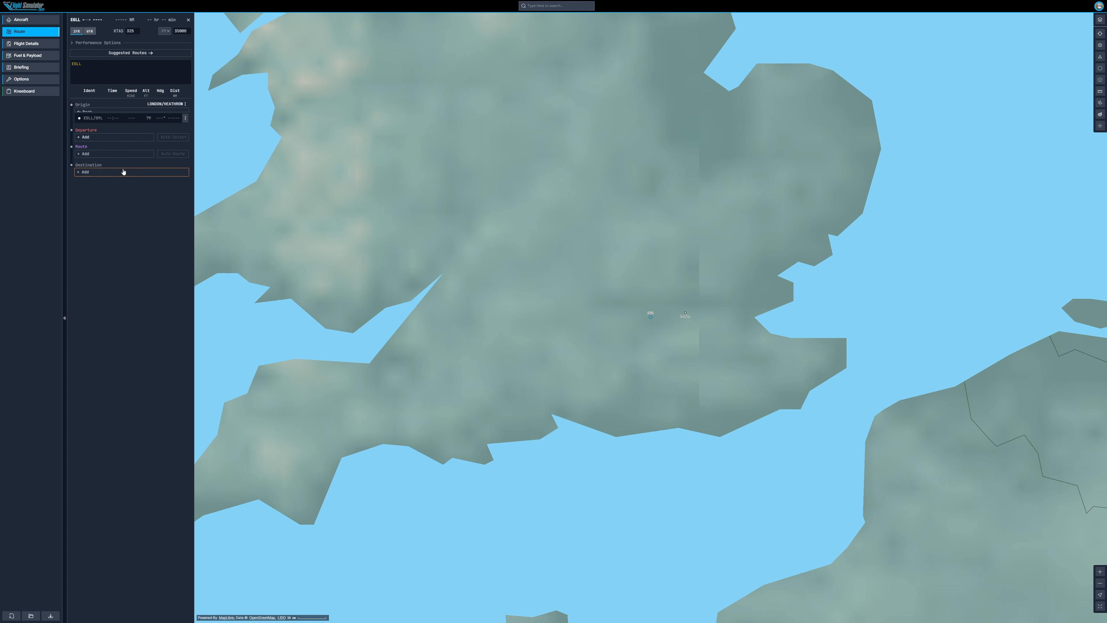
click(126, 170)
click(126, 223)
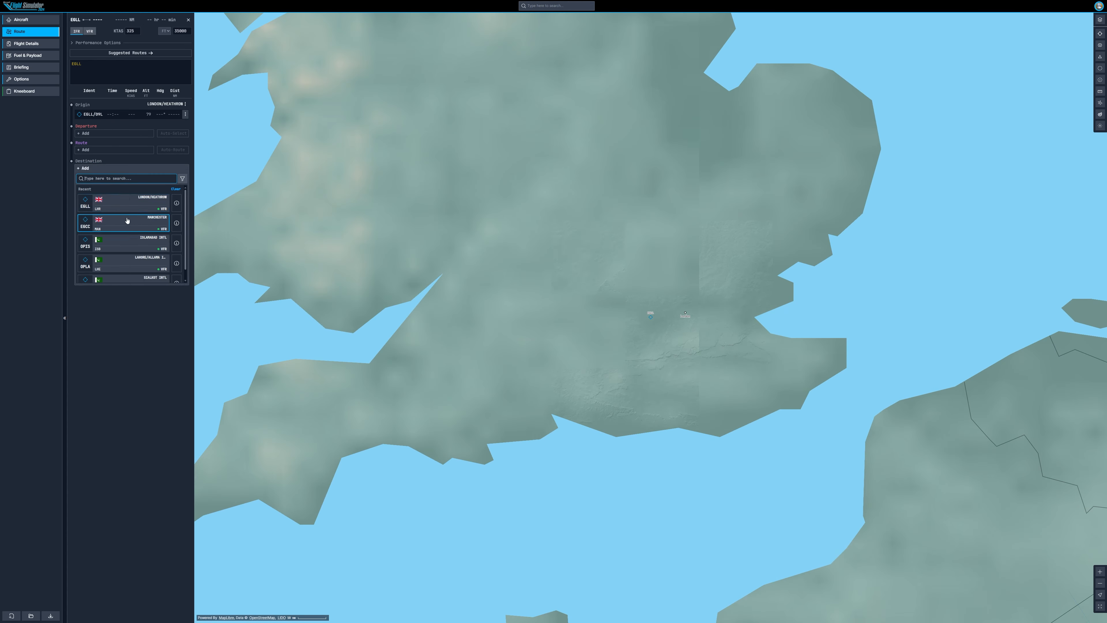
Step: Add the CPT16 departure and auto-generate the enroute route
click(132, 134)
click(83, 182)
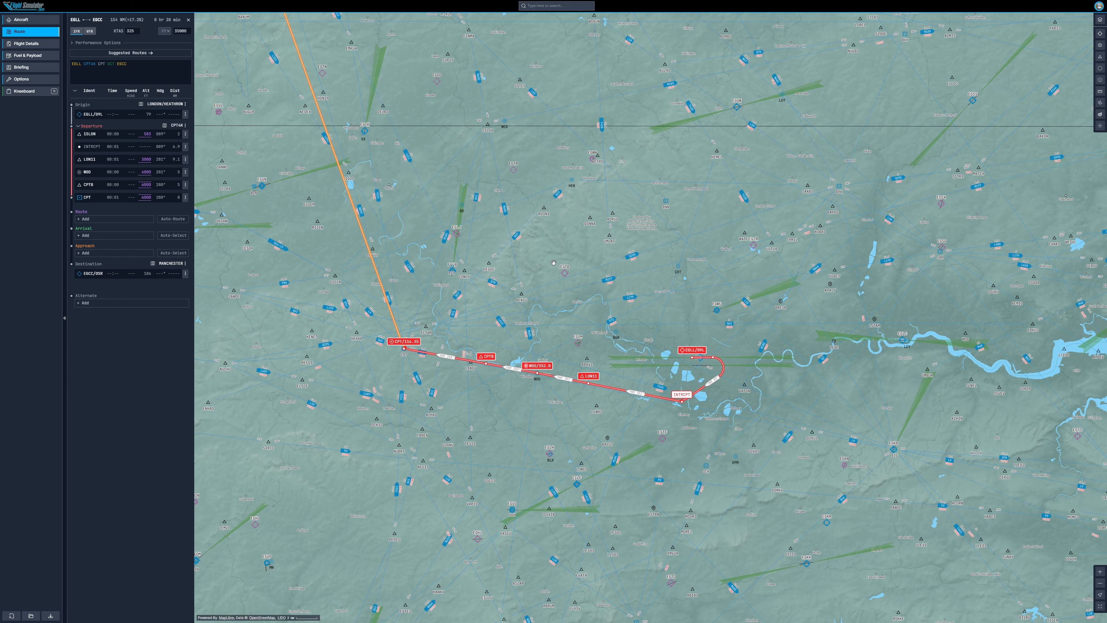
drag(463, 260, 474, 260)
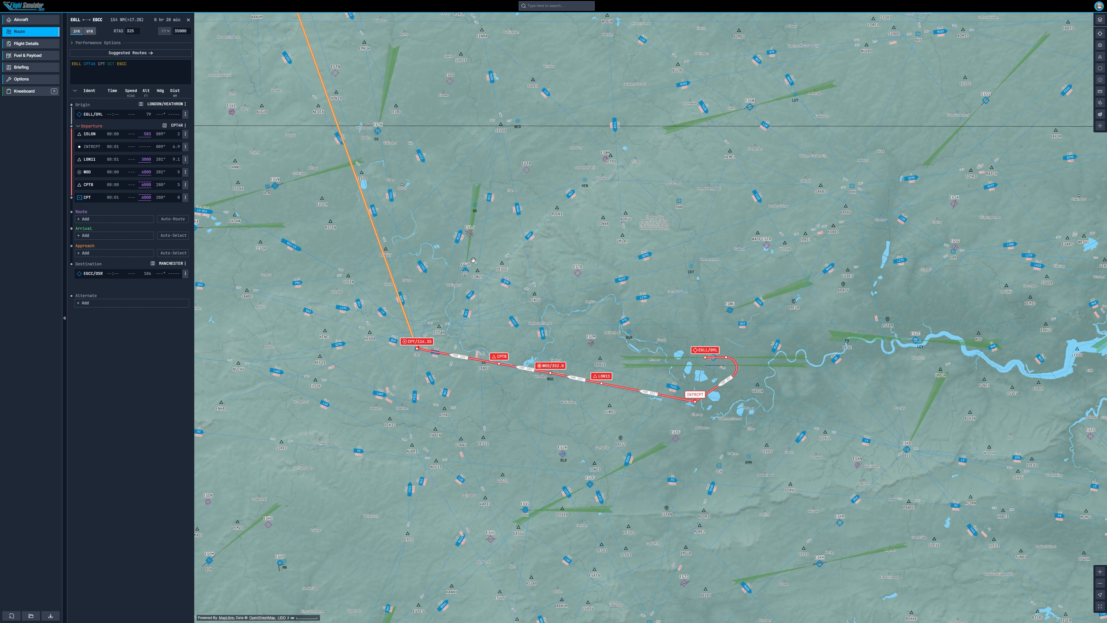
click(173, 219)
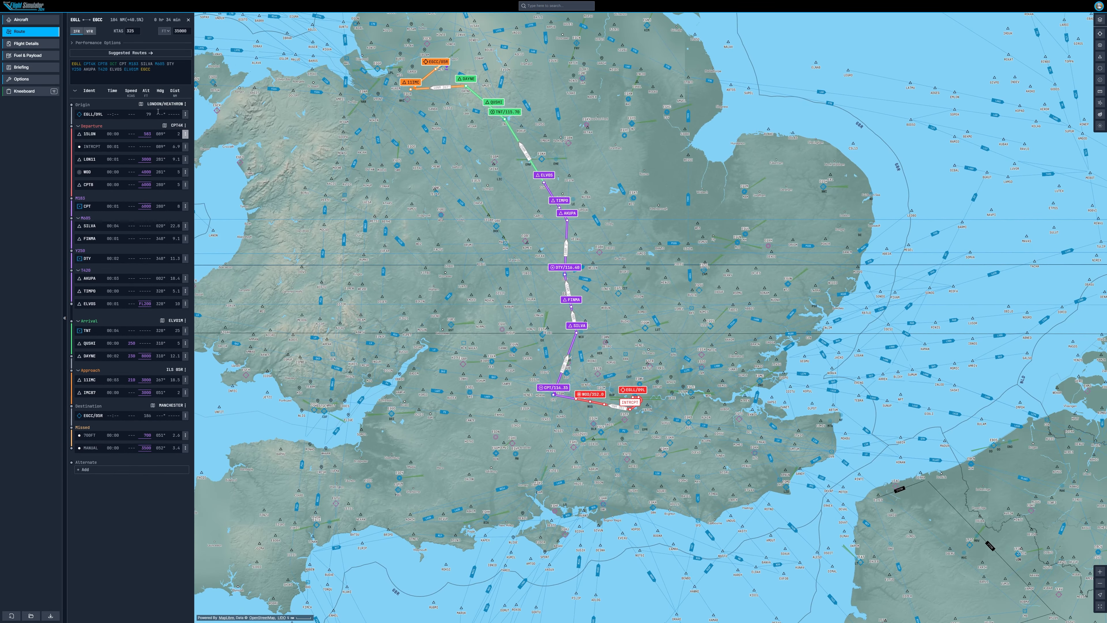
Step: Search the aircraft list for 172 and select the C172SP G1000 for the flight
click(43, 44)
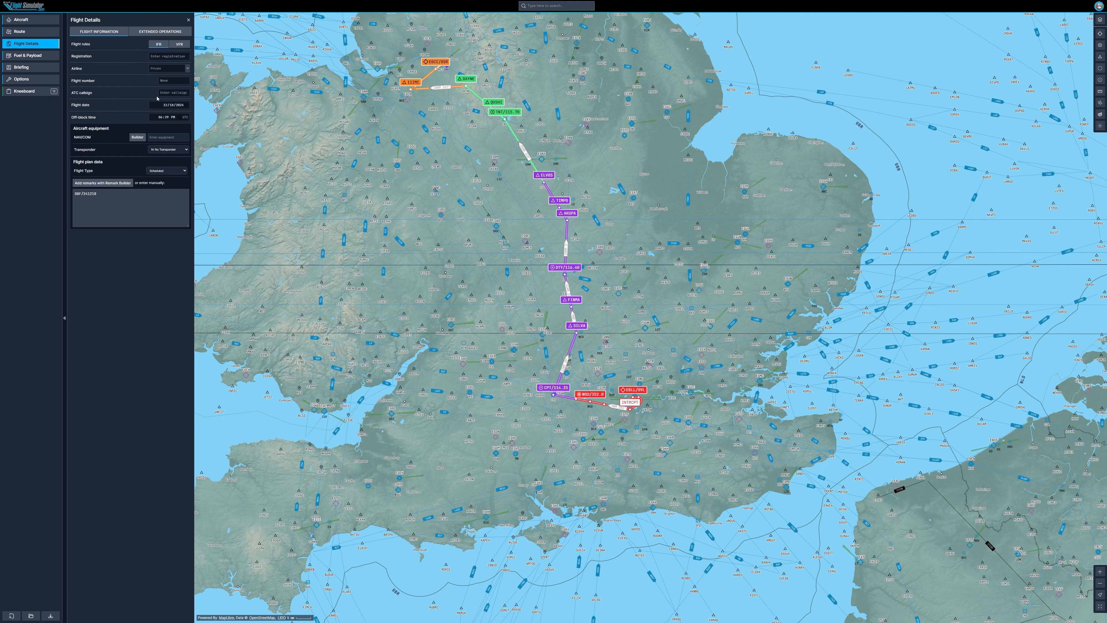
click(46, 57)
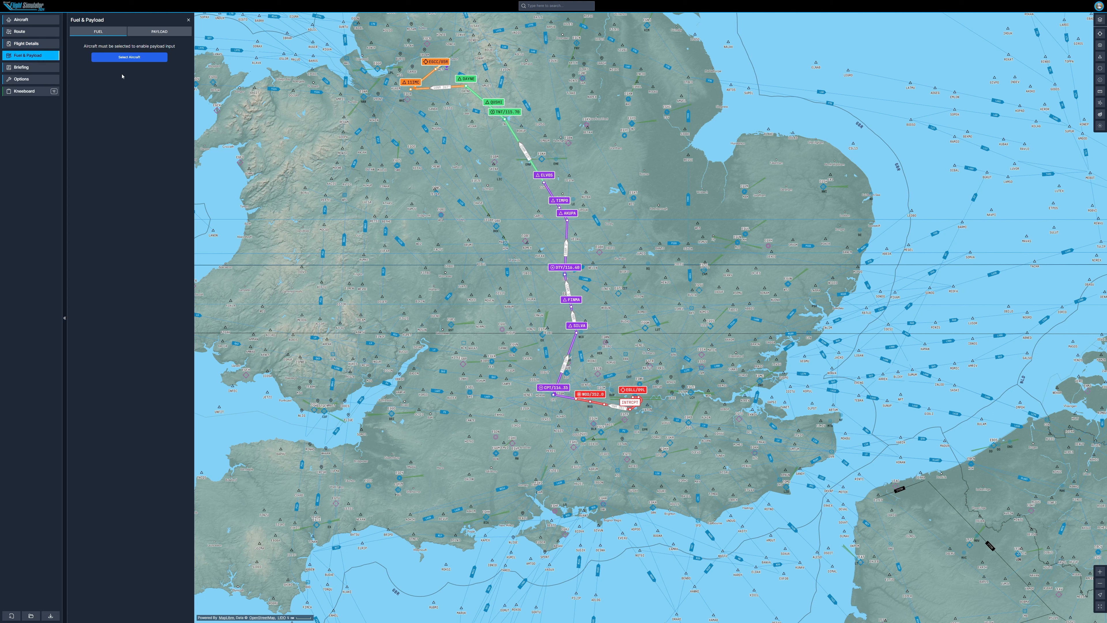
click(104, 57)
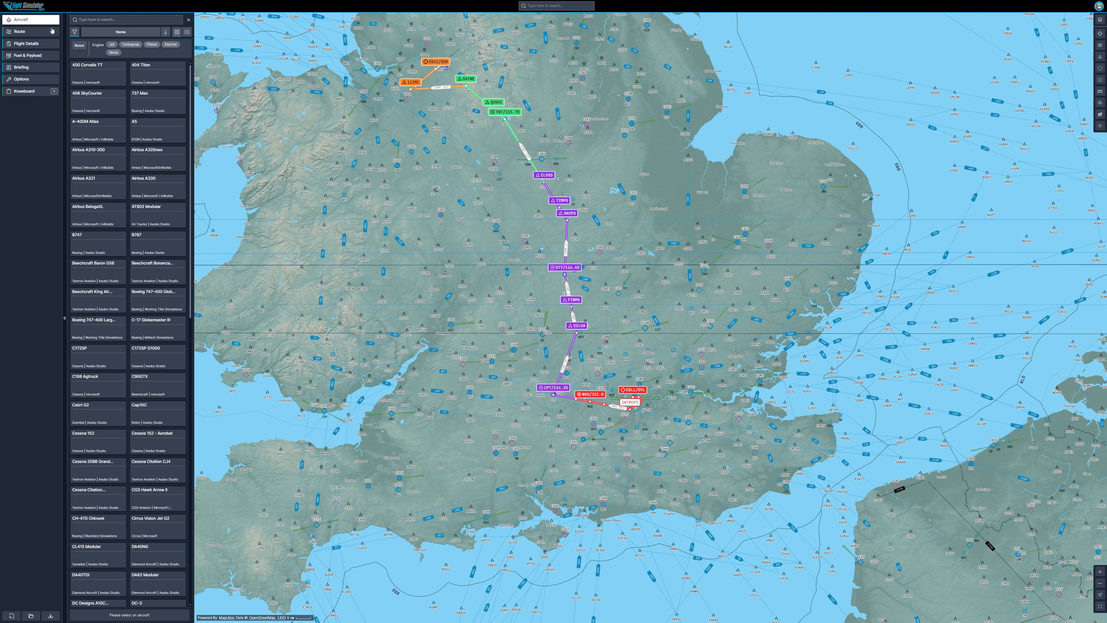
click(100, 18)
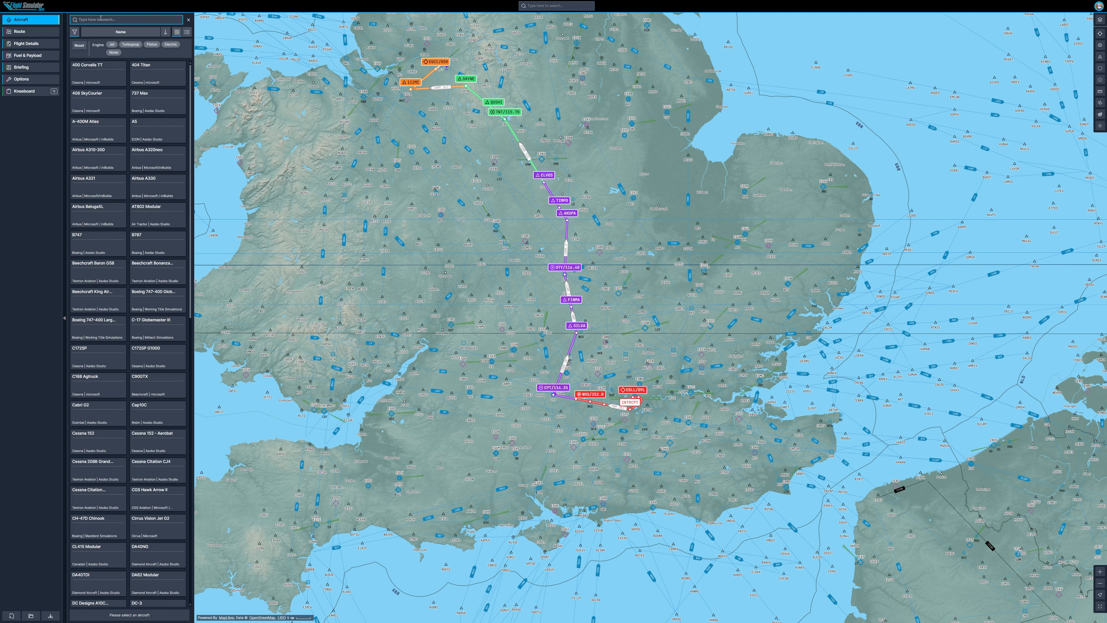
text(172)
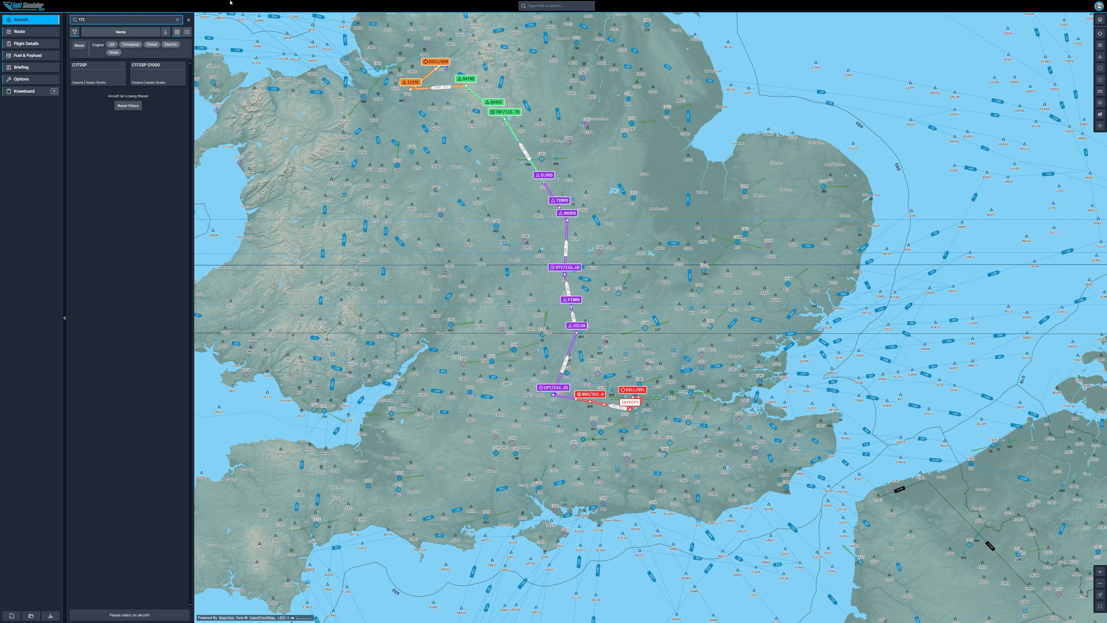
click(157, 74)
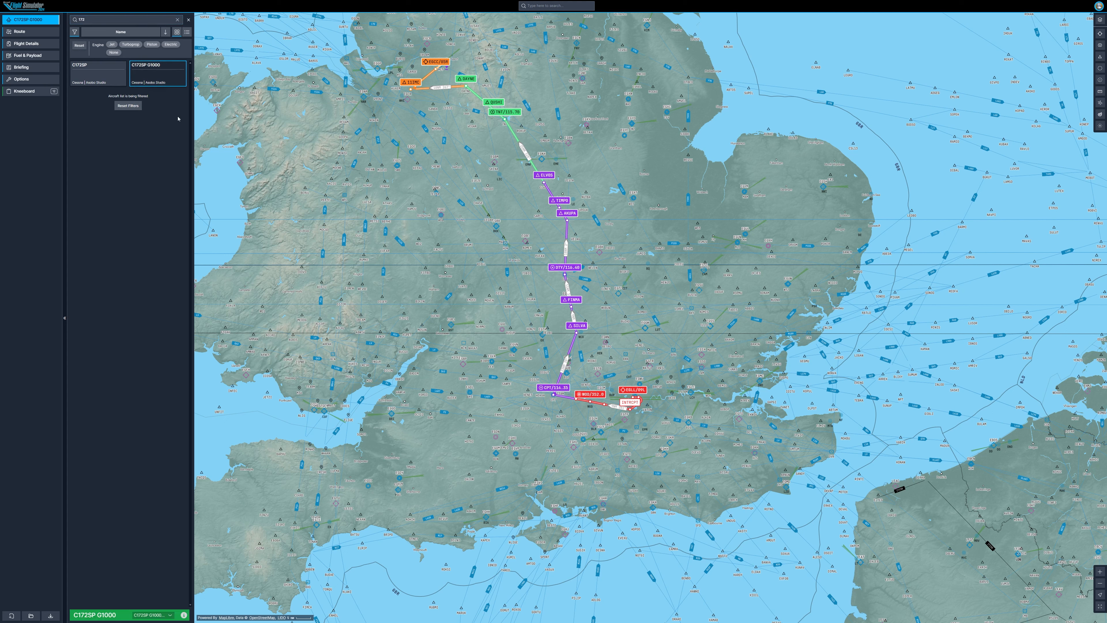
Step: Review the fuel figures, then generate a randomized passenger and cargo payload load
click(44, 57)
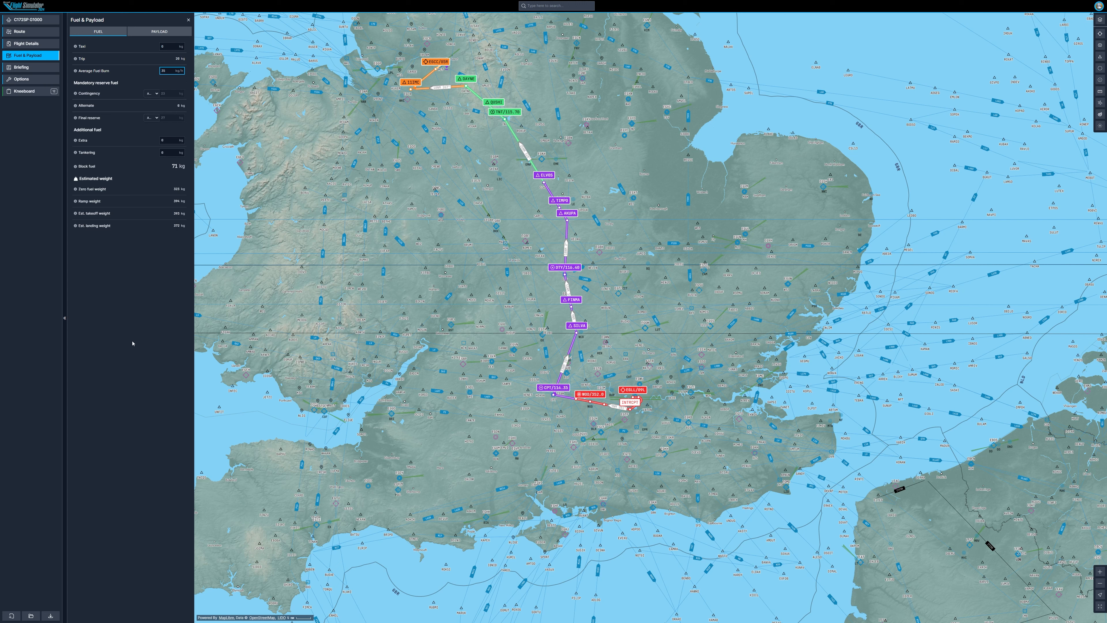
click(159, 284)
click(160, 31)
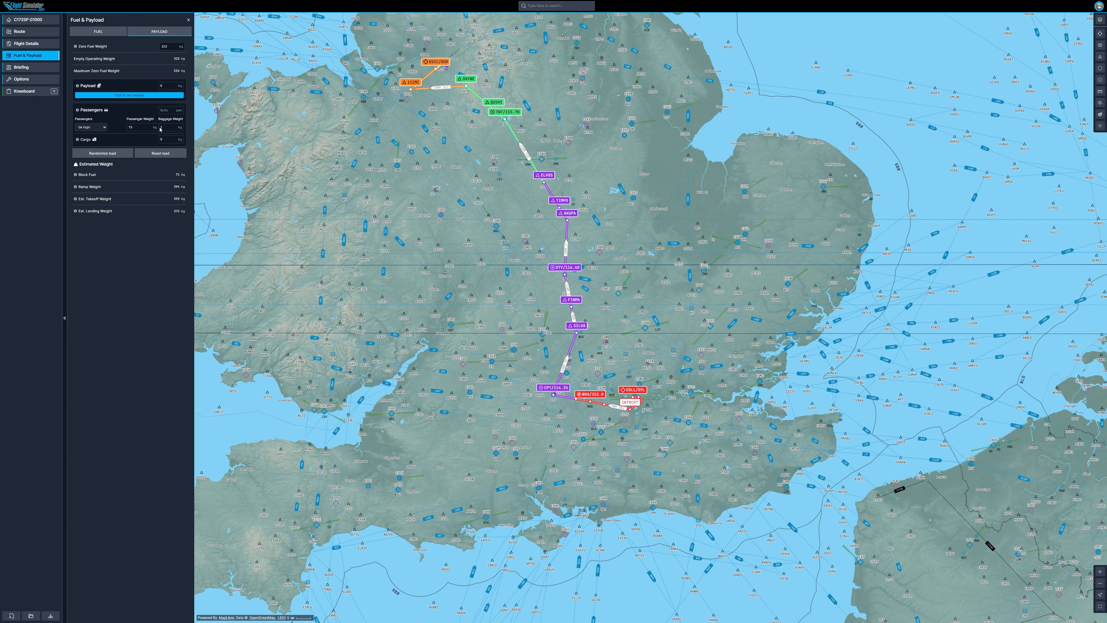
click(146, 128)
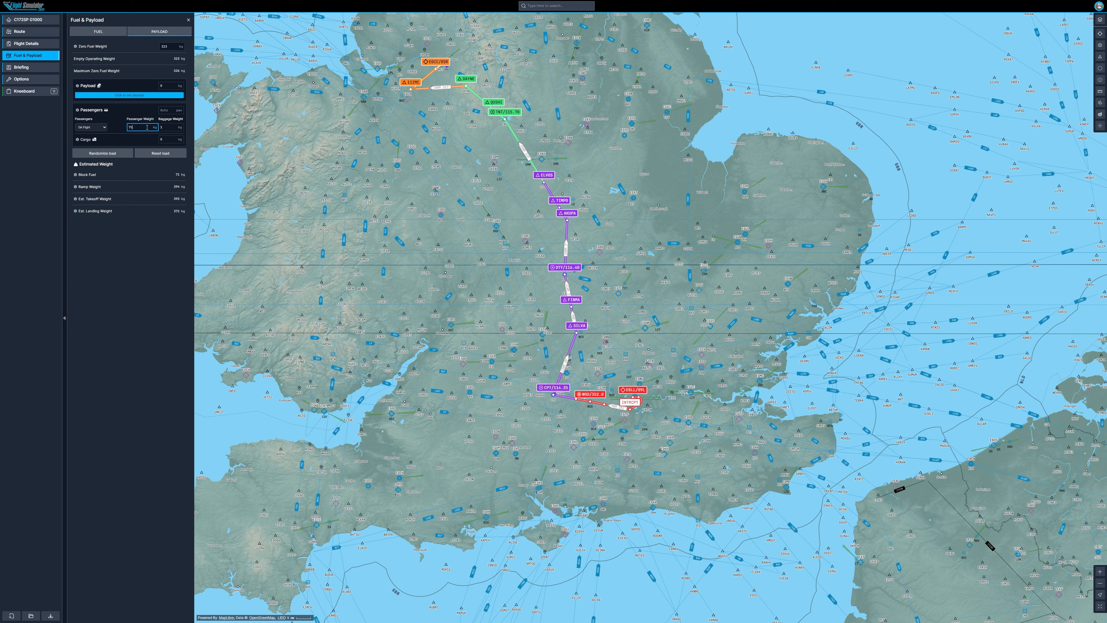
click(115, 116)
click(118, 158)
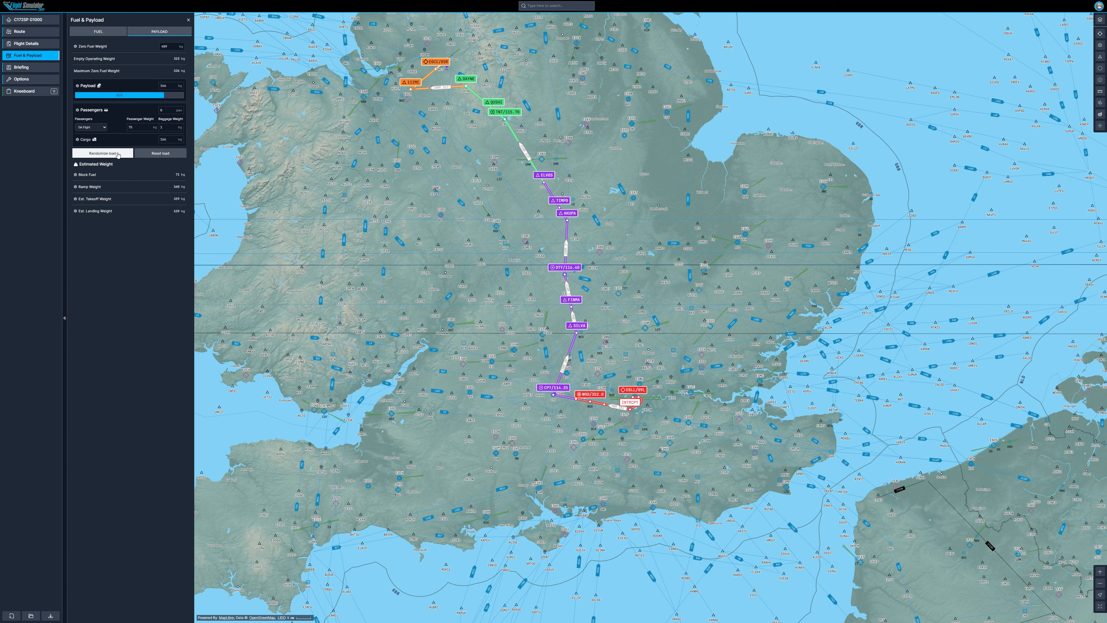
Step: Open the briefing and scroll through the operational flight plan
click(46, 67)
scroll(164, 344, down, 15)
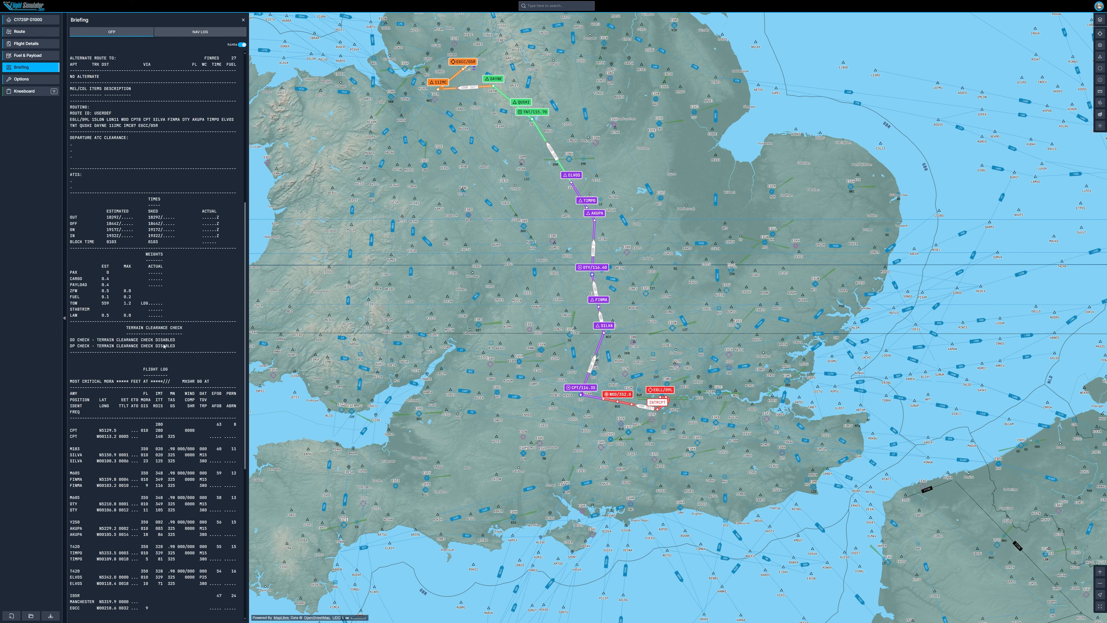
scroll(181, 263, up, 12)
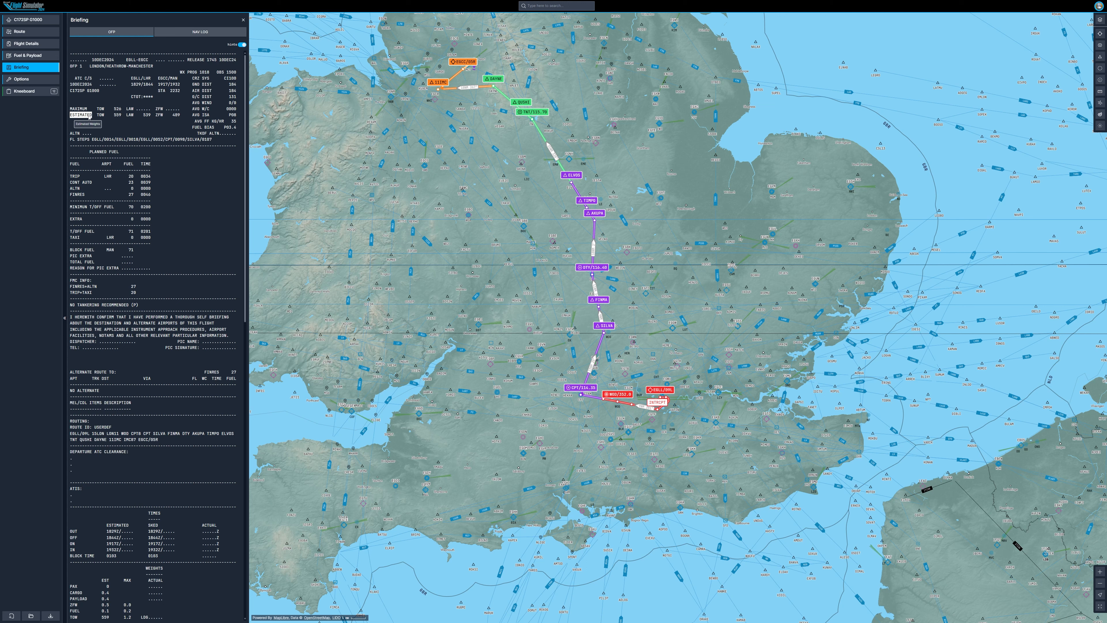
mouse_move(201, 106)
scroll(176, 271, down, 14)
scroll(176, 271, up, 14)
scroll(154, 447, down, 9)
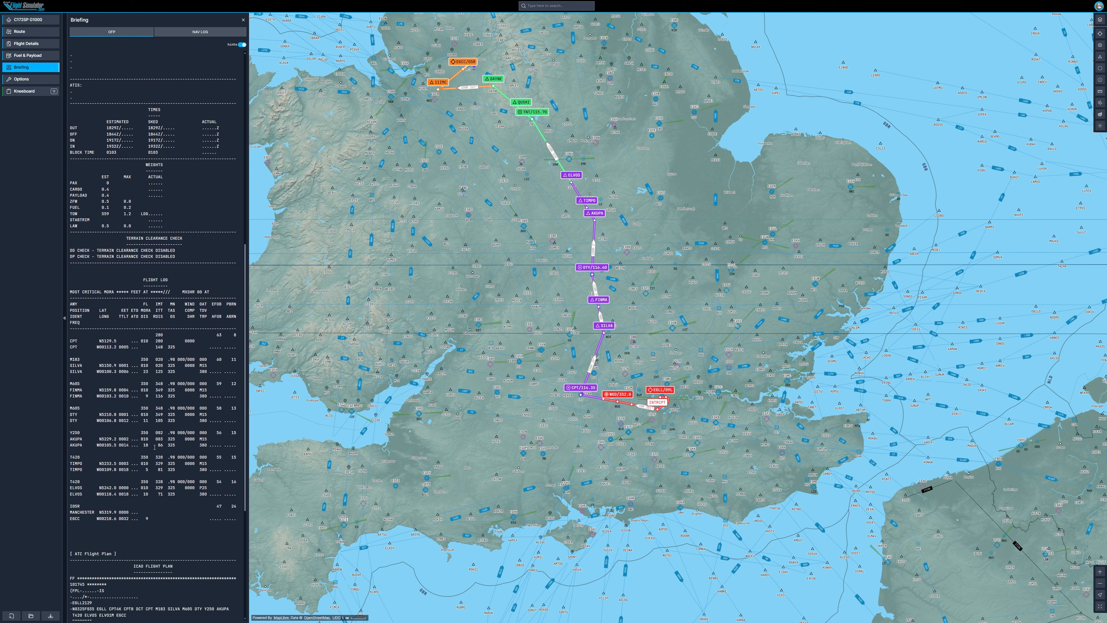
scroll(150, 423, up, 9)
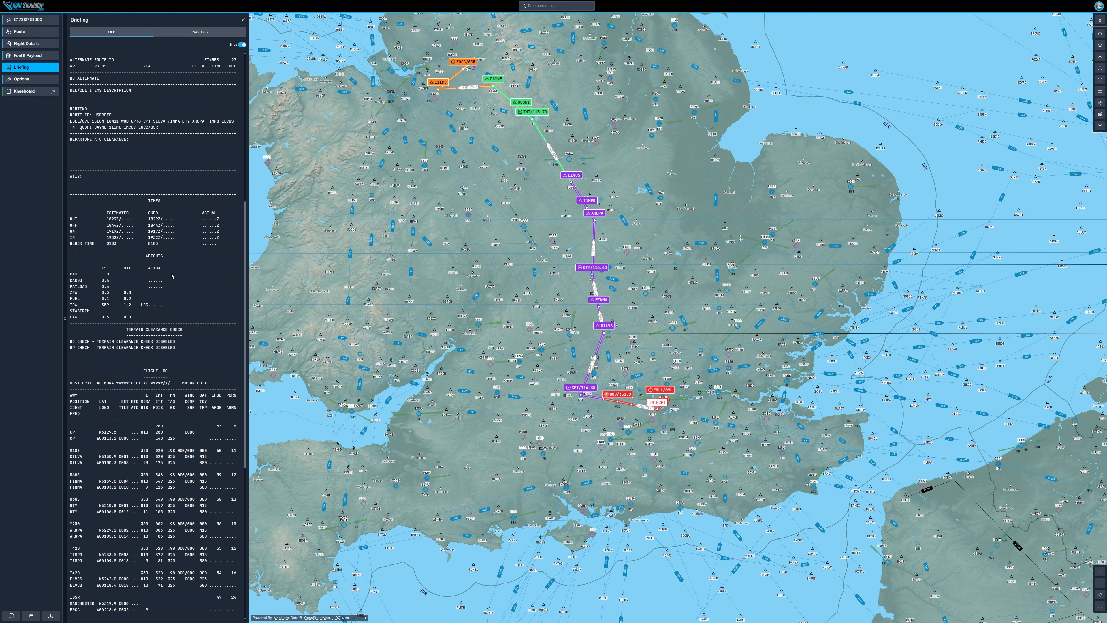
Step: Set the altimeter unit to hPa and the runway length unit to feet in the options
click(48, 79)
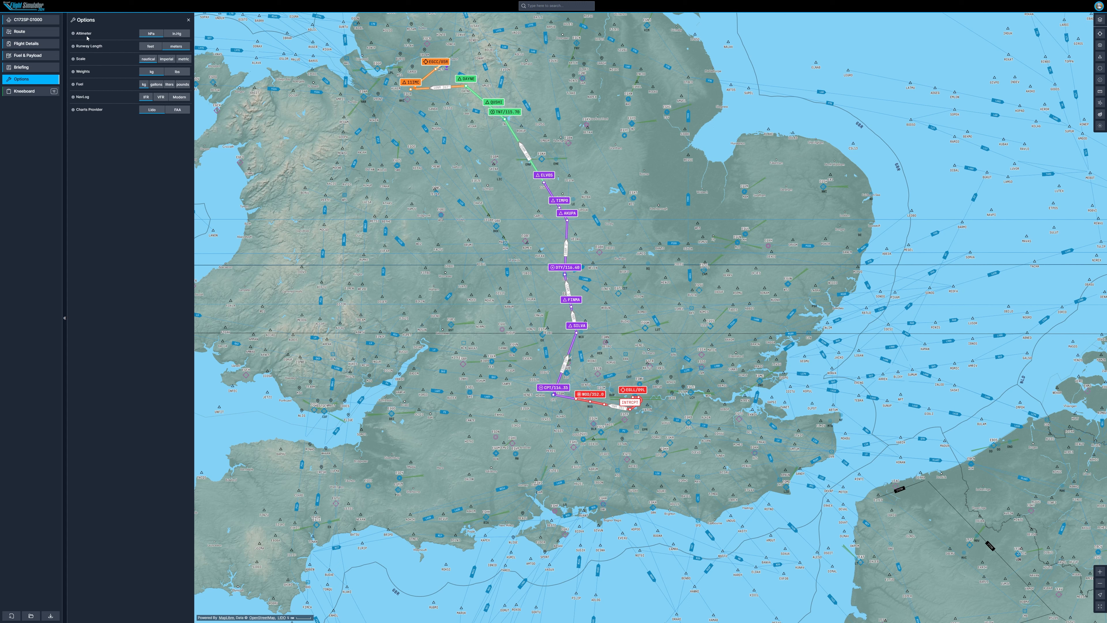
click(180, 36)
click(151, 36)
click(146, 51)
Step: Preview the EGLL and EGCC charts stored in the kneeboard
click(33, 90)
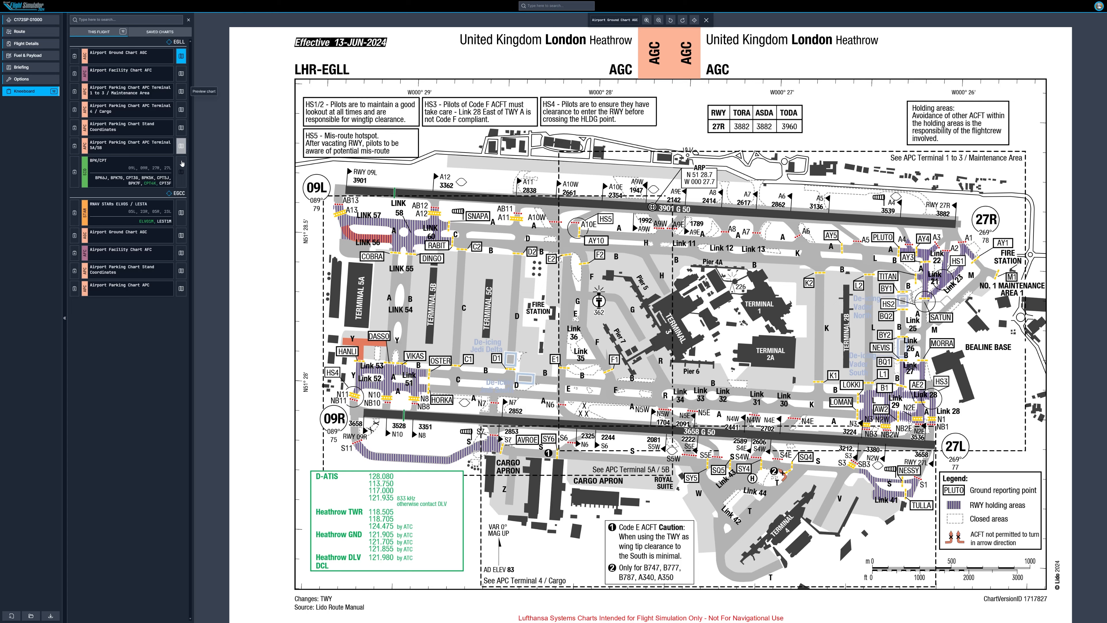
click(181, 176)
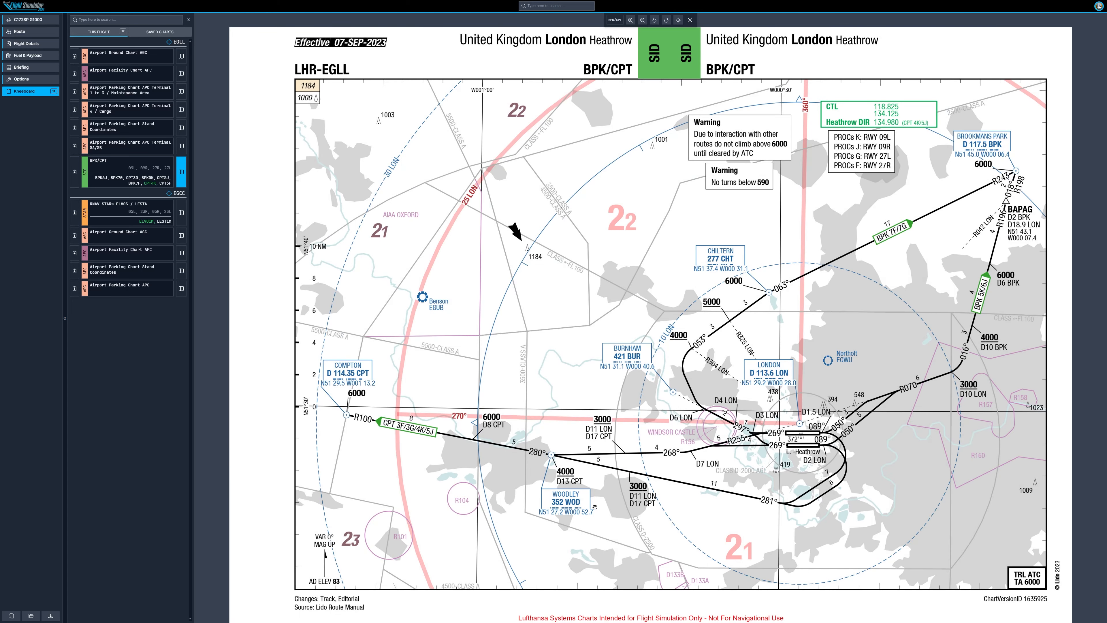
click(180, 213)
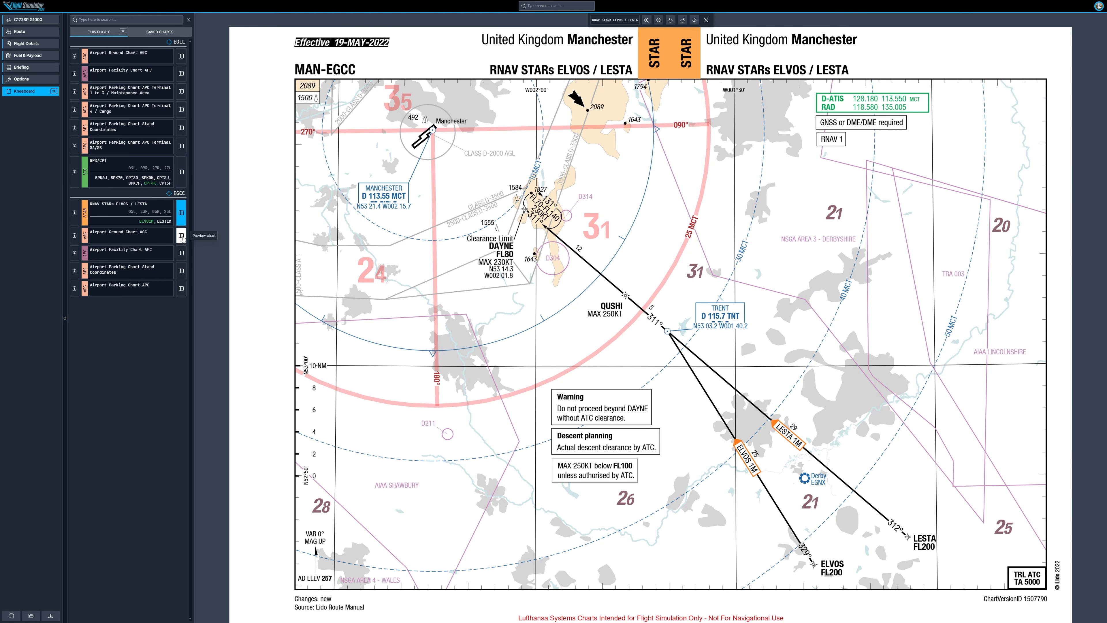
click(181, 237)
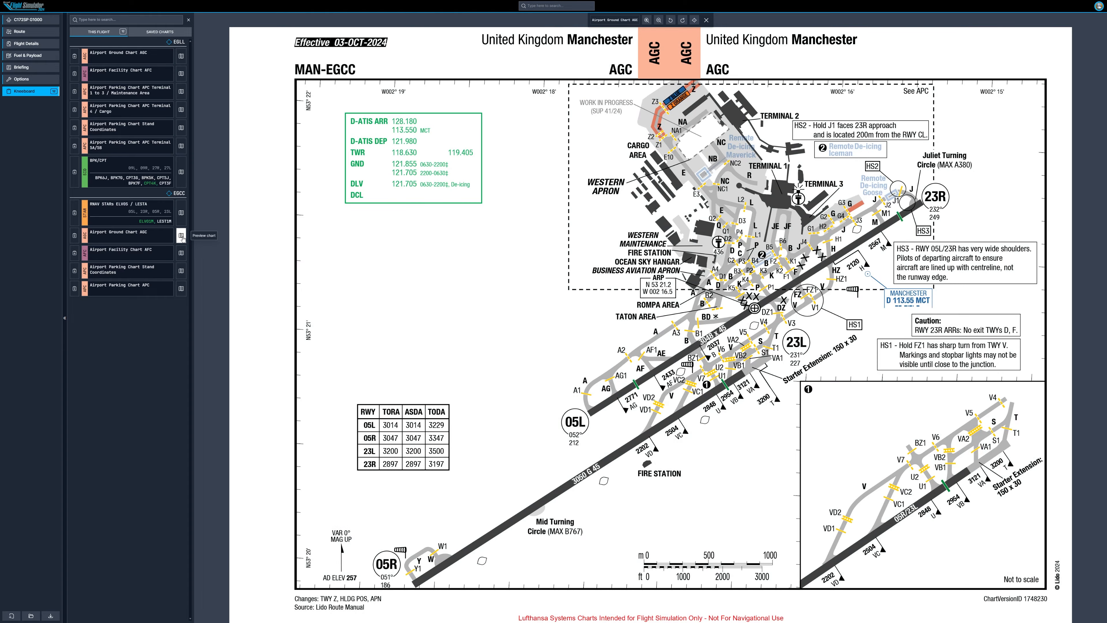
click(181, 253)
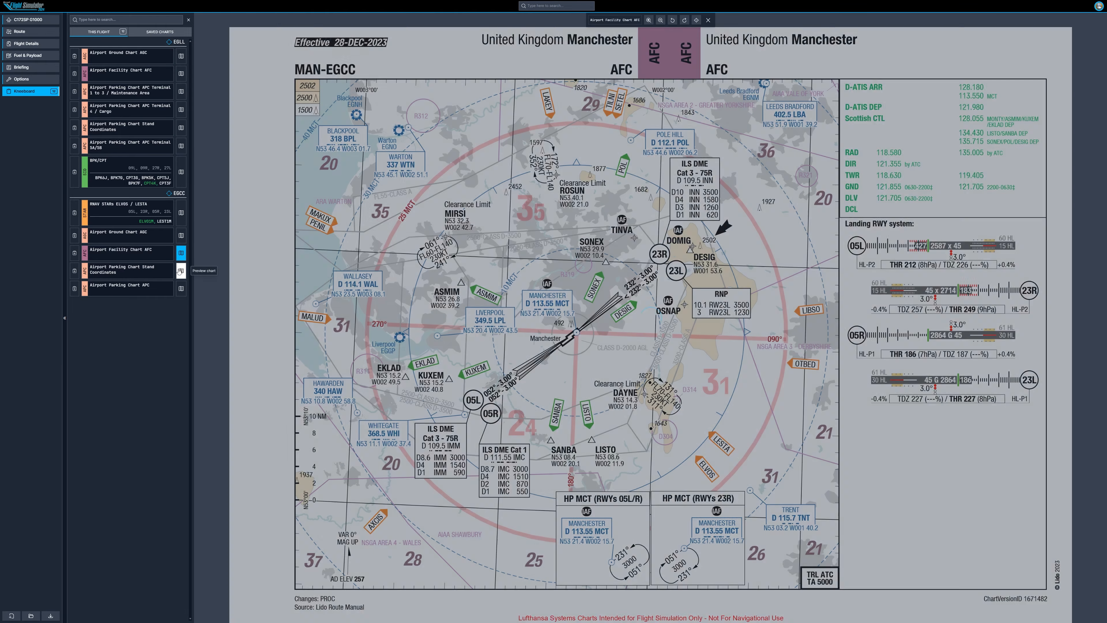
click(180, 271)
click(180, 288)
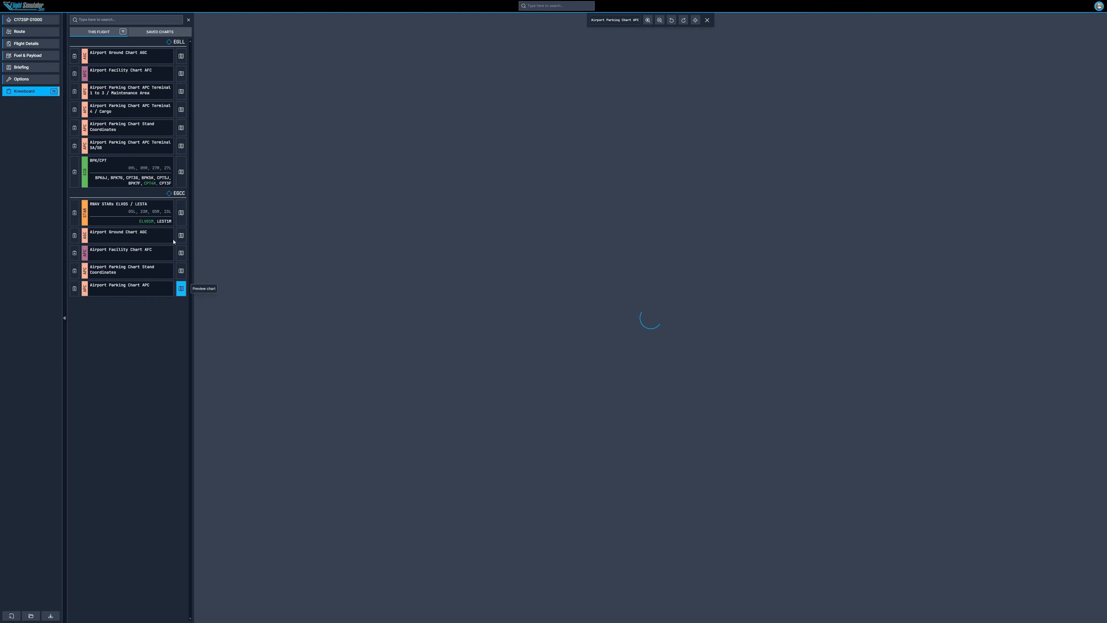
click(180, 212)
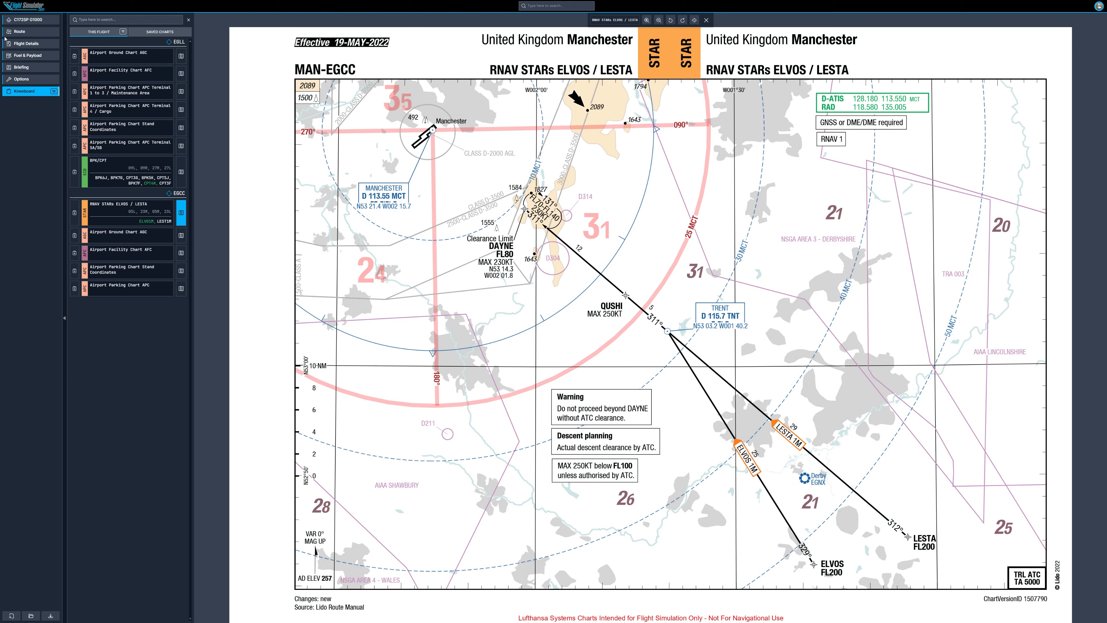
Step: Browse the EGCC approach charts filtered for runway 05R
click(26, 32)
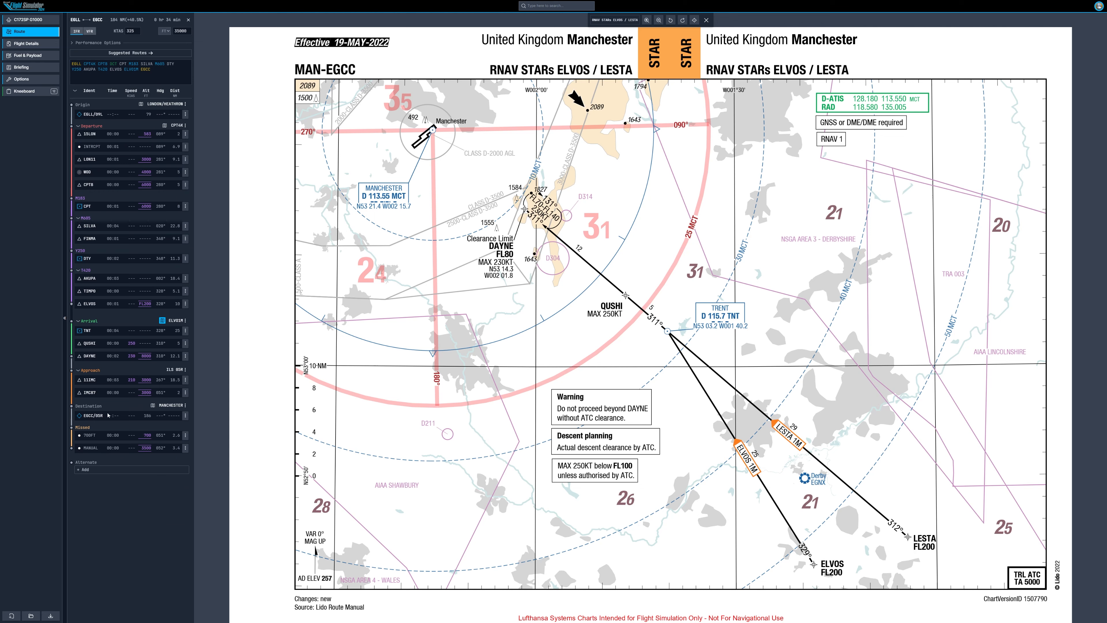
click(153, 405)
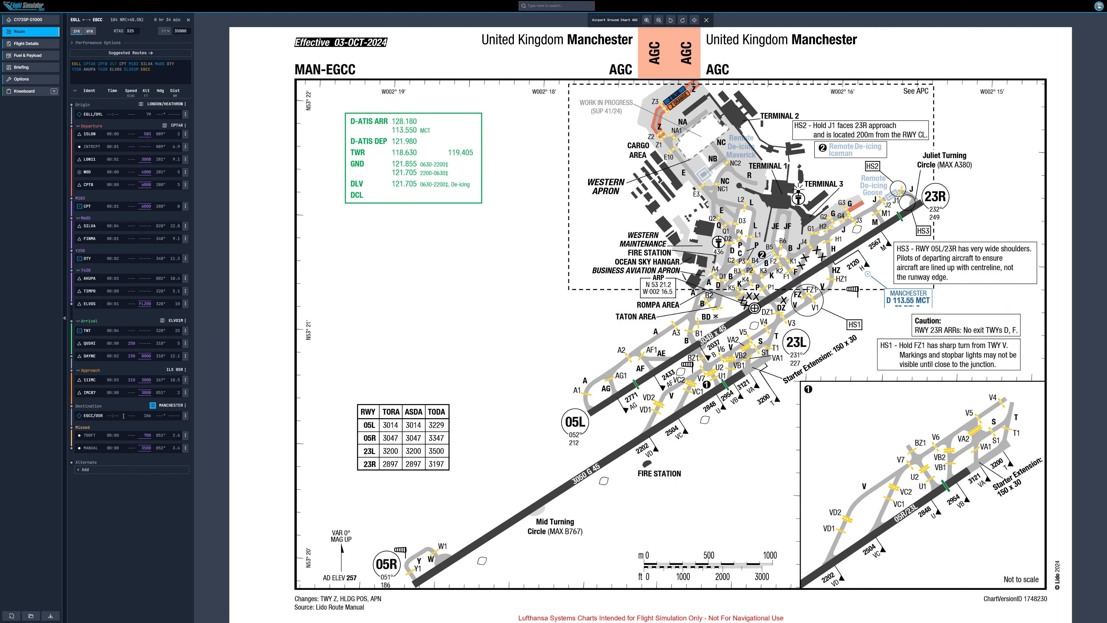
click(89, 415)
click(26, 138)
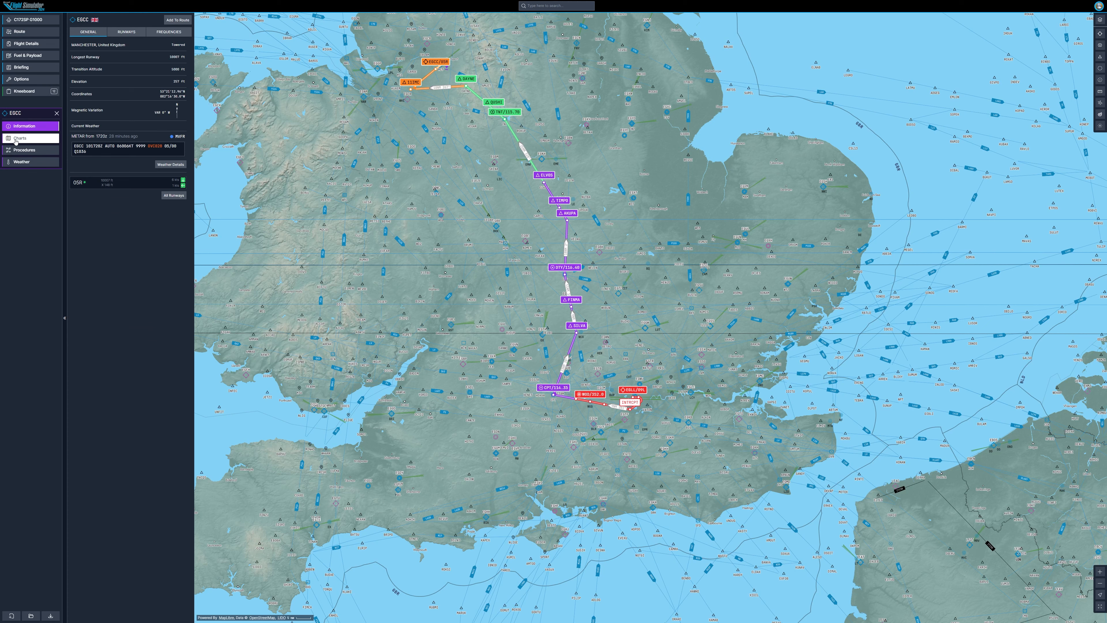
click(142, 46)
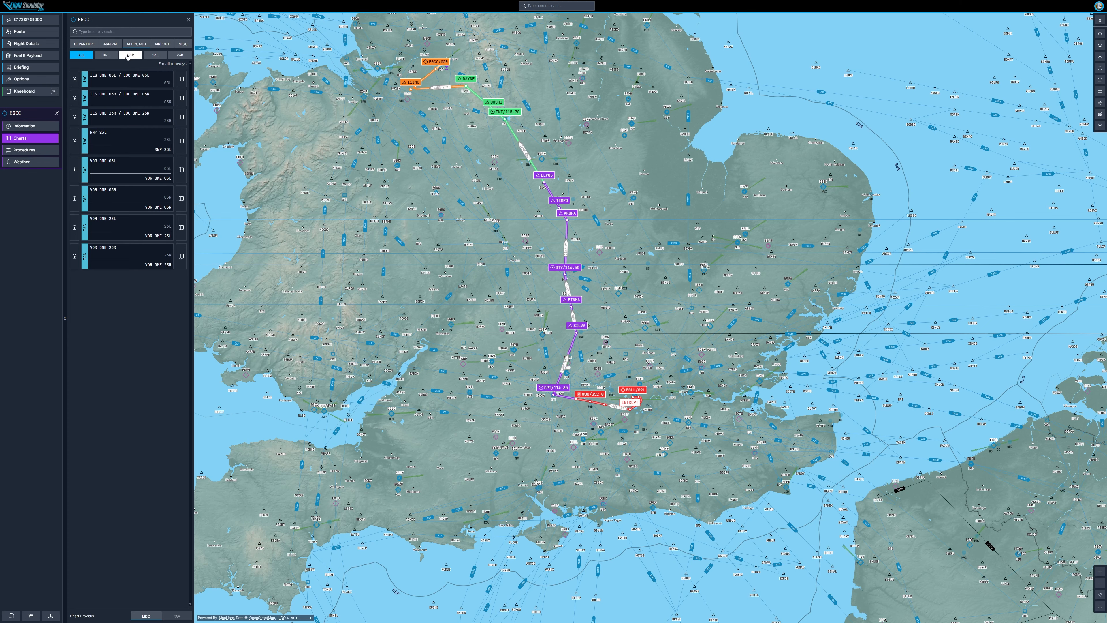
drag(429, 48, 563, 226)
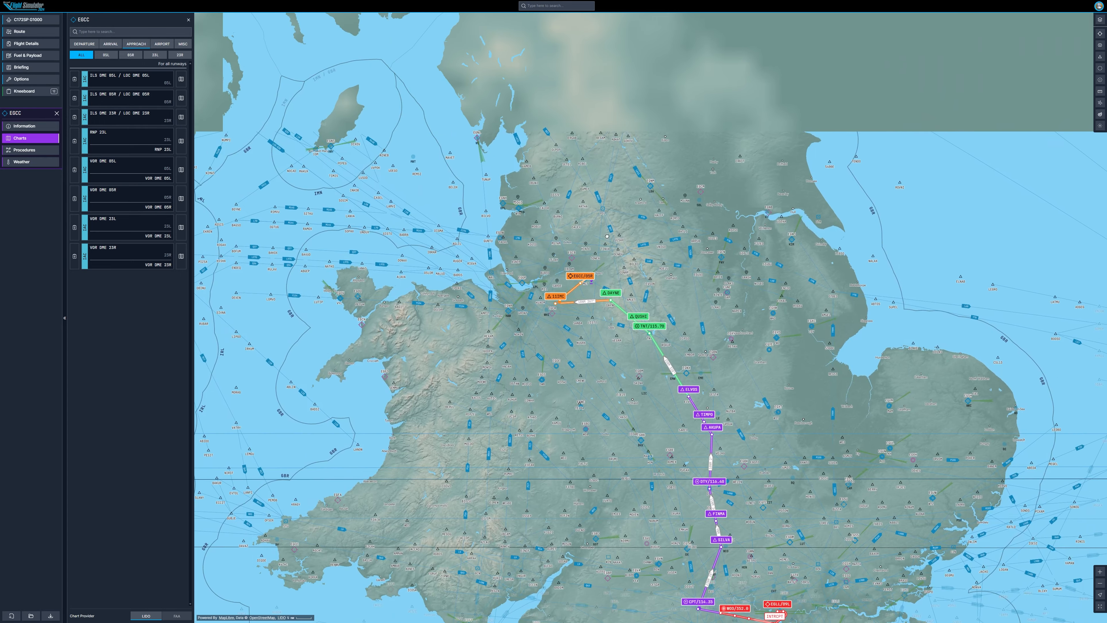
click(130, 55)
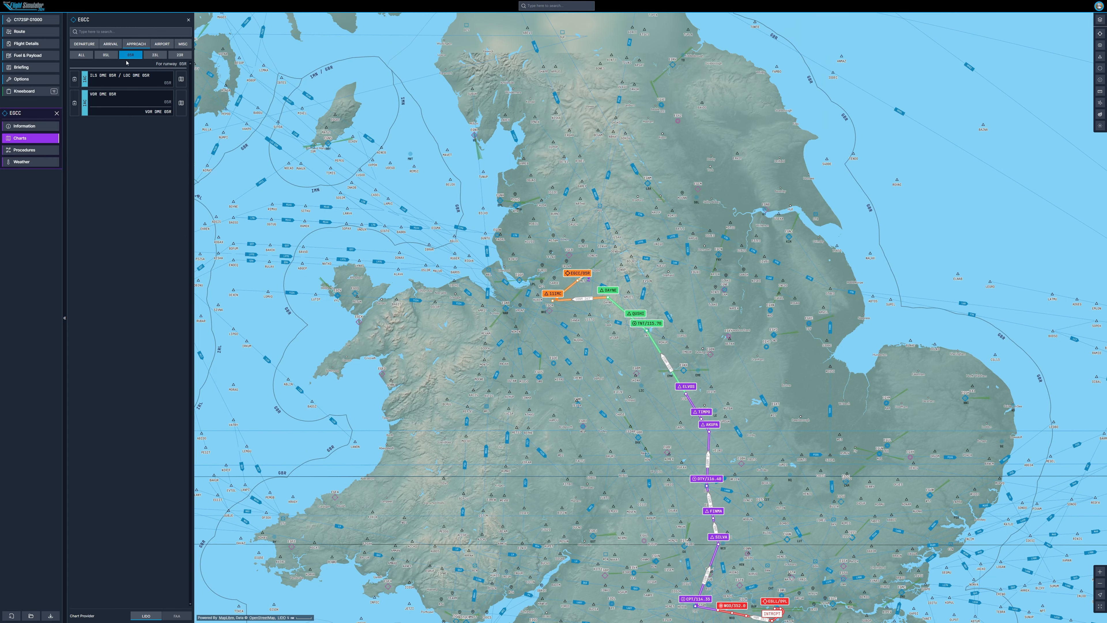
click(74, 79)
Step: Change the route's origin airport to OMDB
click(31, 31)
click(185, 104)
click(173, 114)
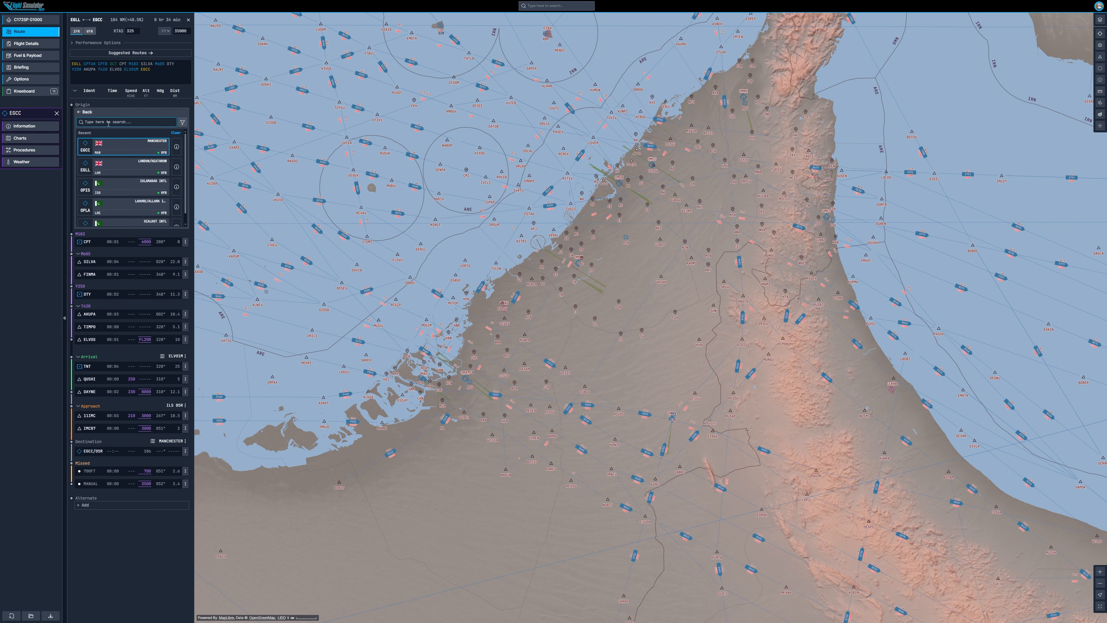
text(omdb)
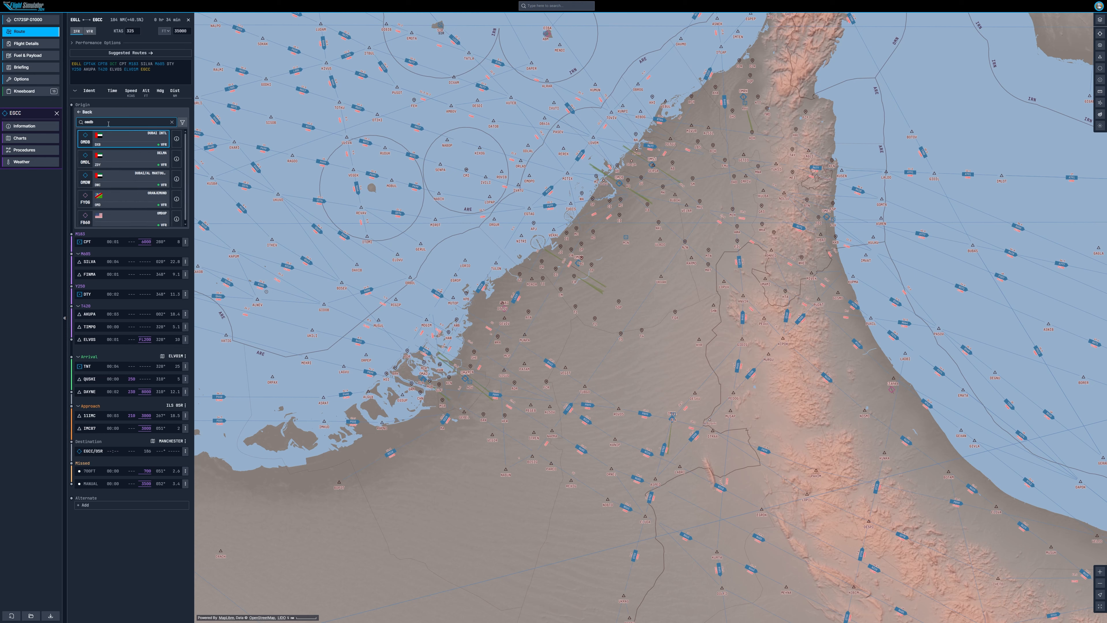
click(102, 140)
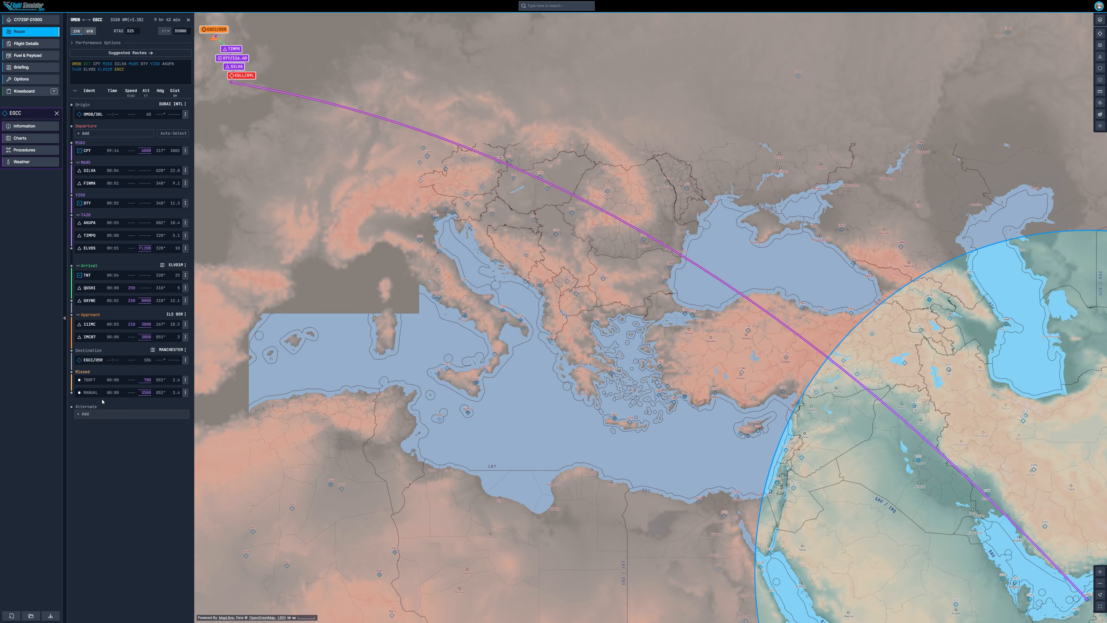
Step: Change the route's destination airport to OMAA
click(185, 359)
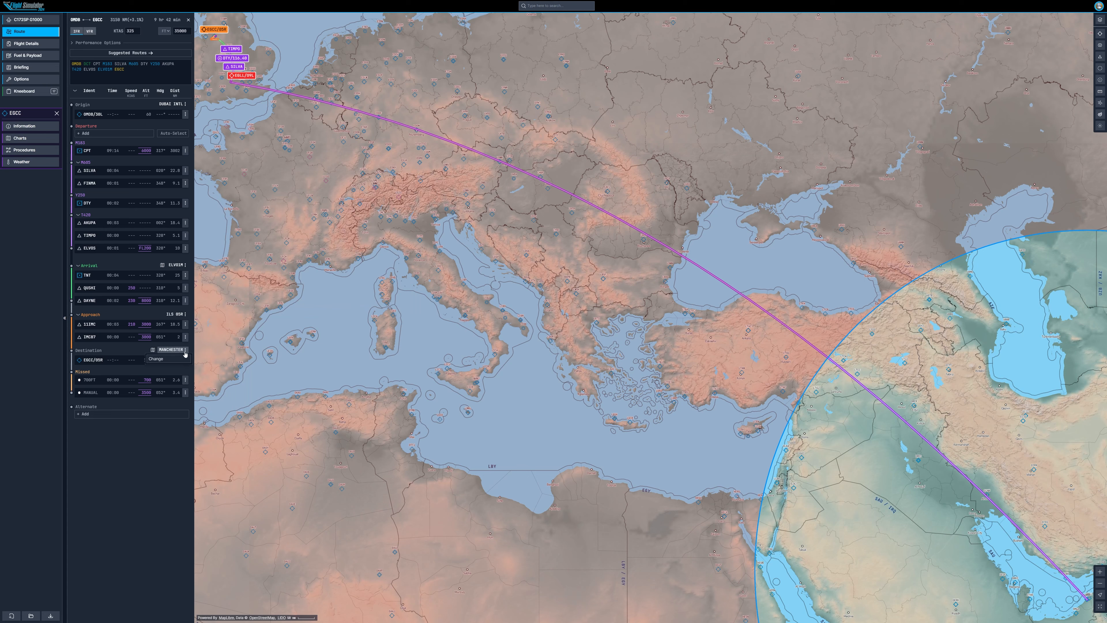
click(176, 359)
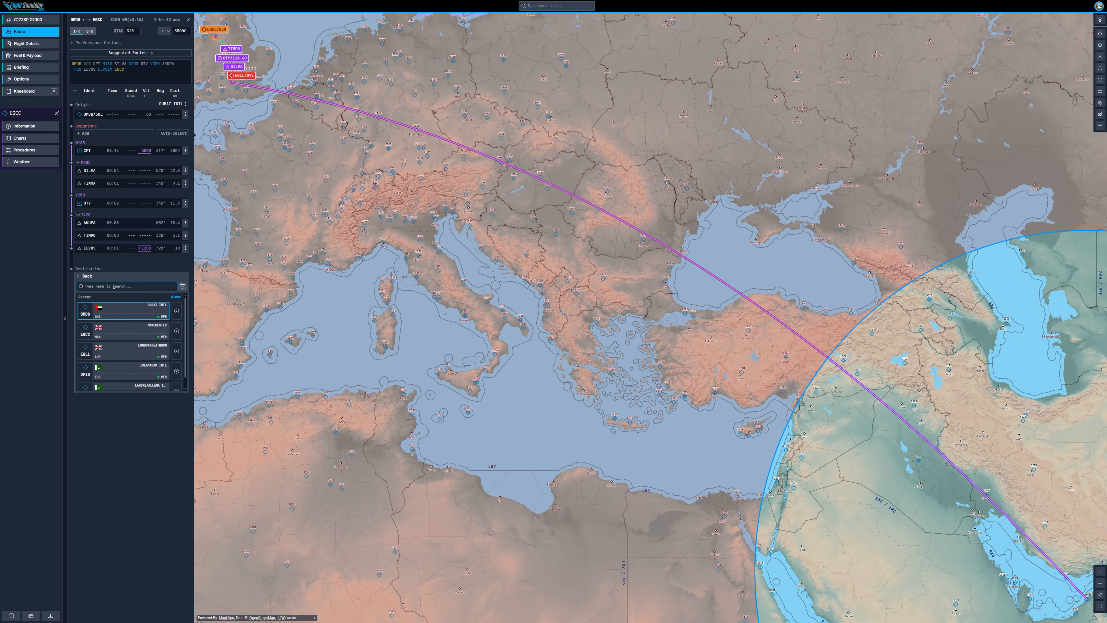
text(oma)
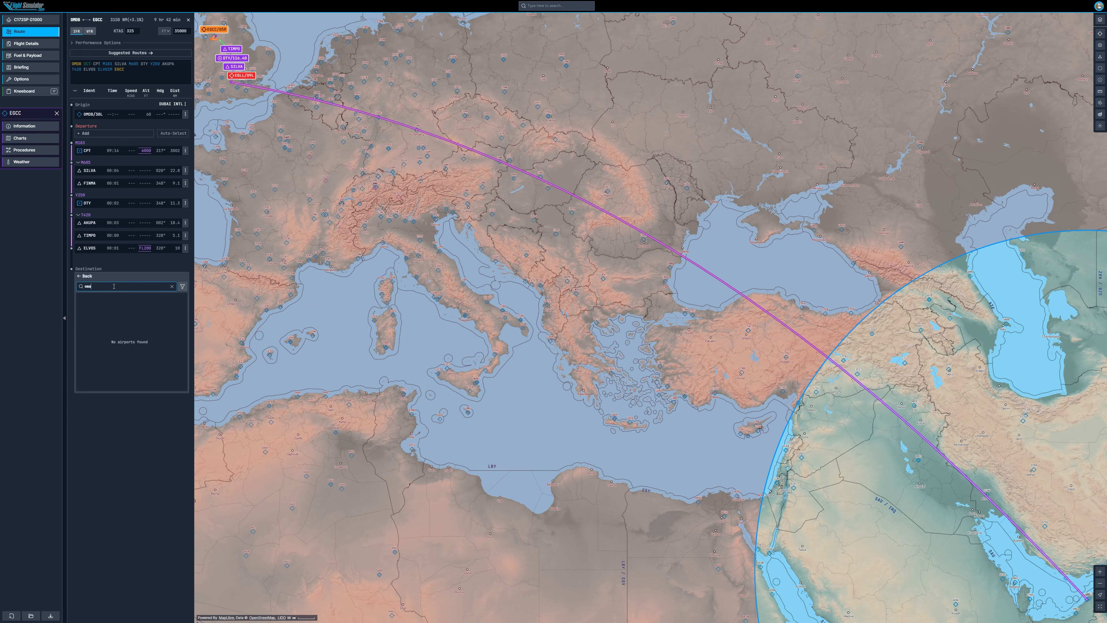
text(a)
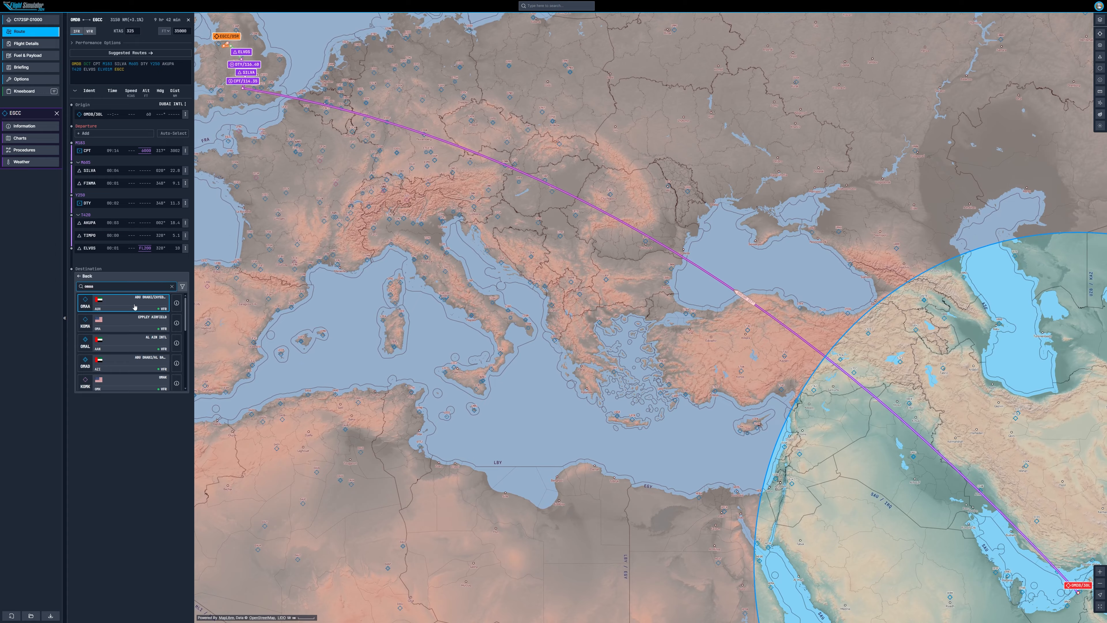
click(134, 306)
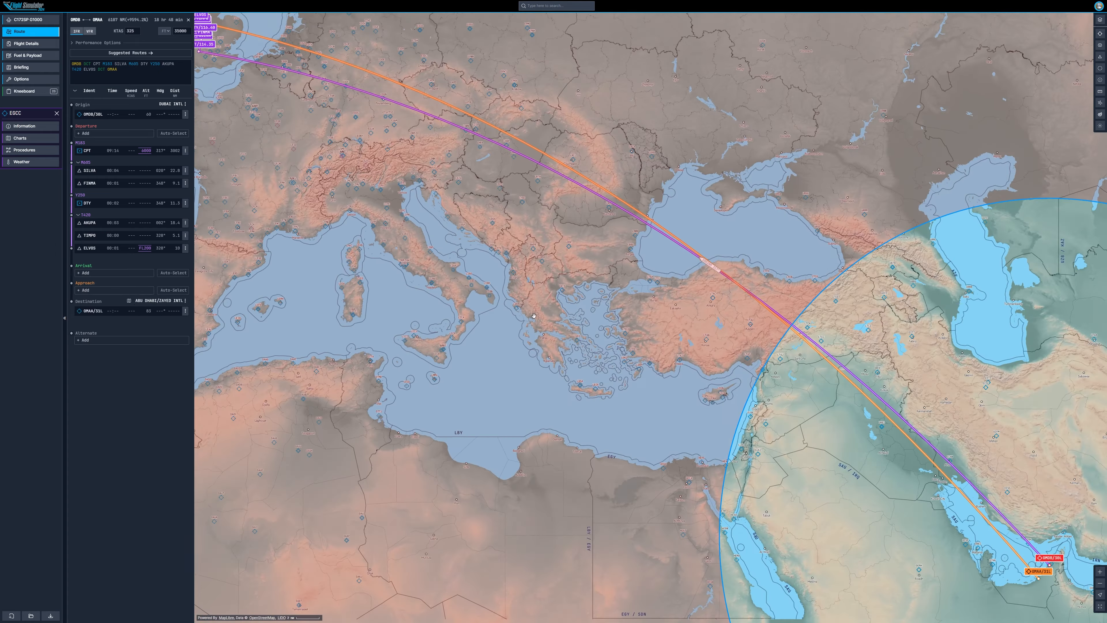
Step: Remove the DPY, SILVA and AKUPA waypoints from the OMDB to OMAA route
drag(534, 316, 561, 333)
scroll(593, 323, down, 5)
drag(633, 343, 457, 292)
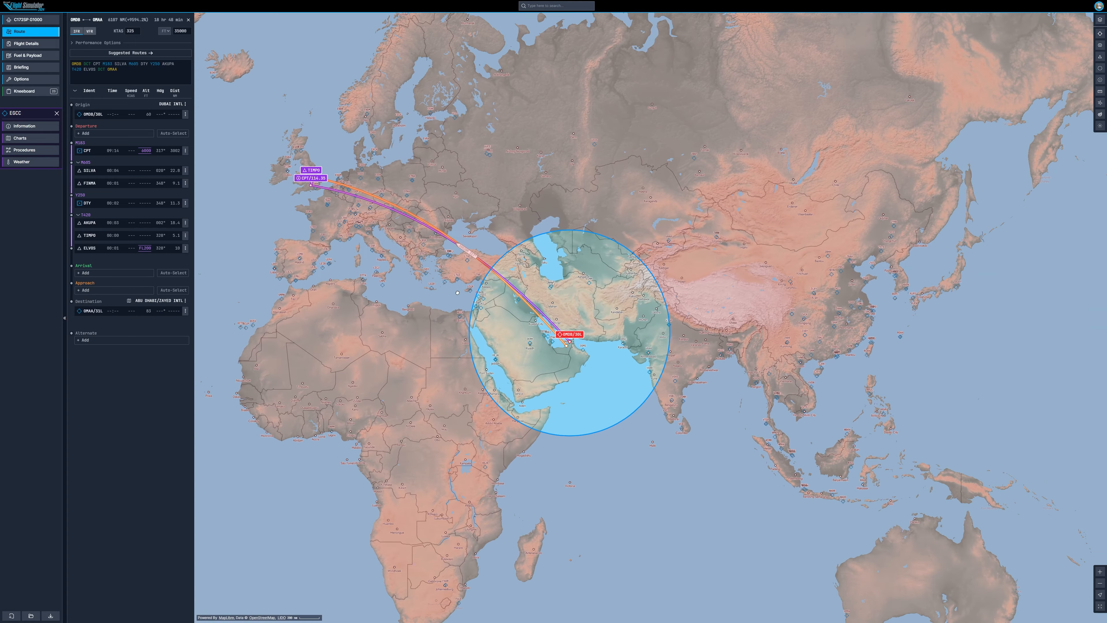
click(185, 152)
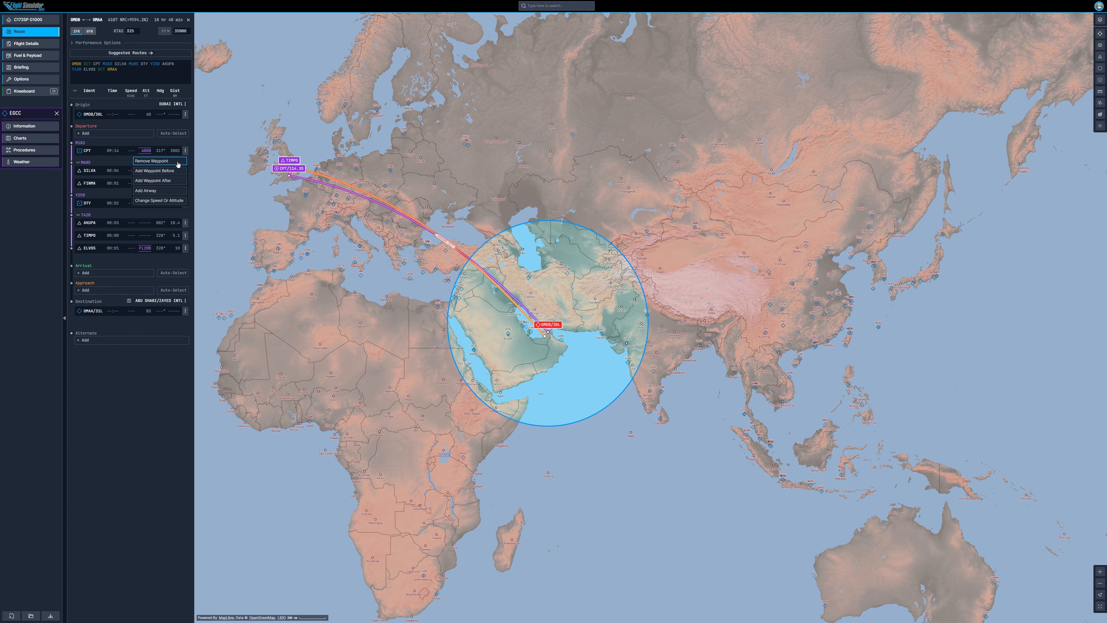
click(178, 162)
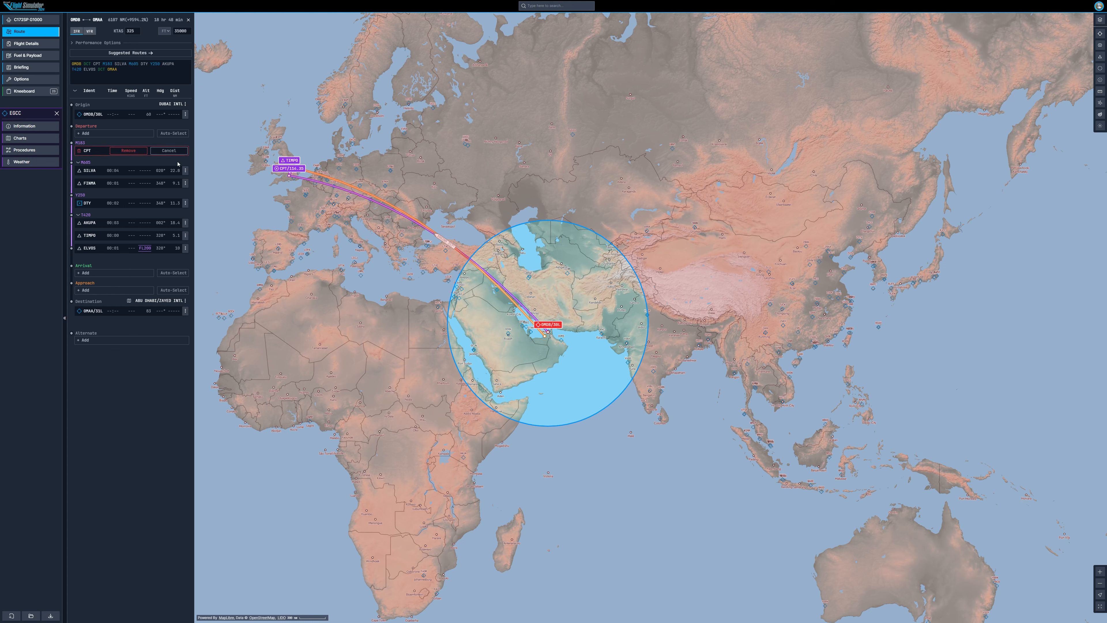
click(130, 151)
click(185, 150)
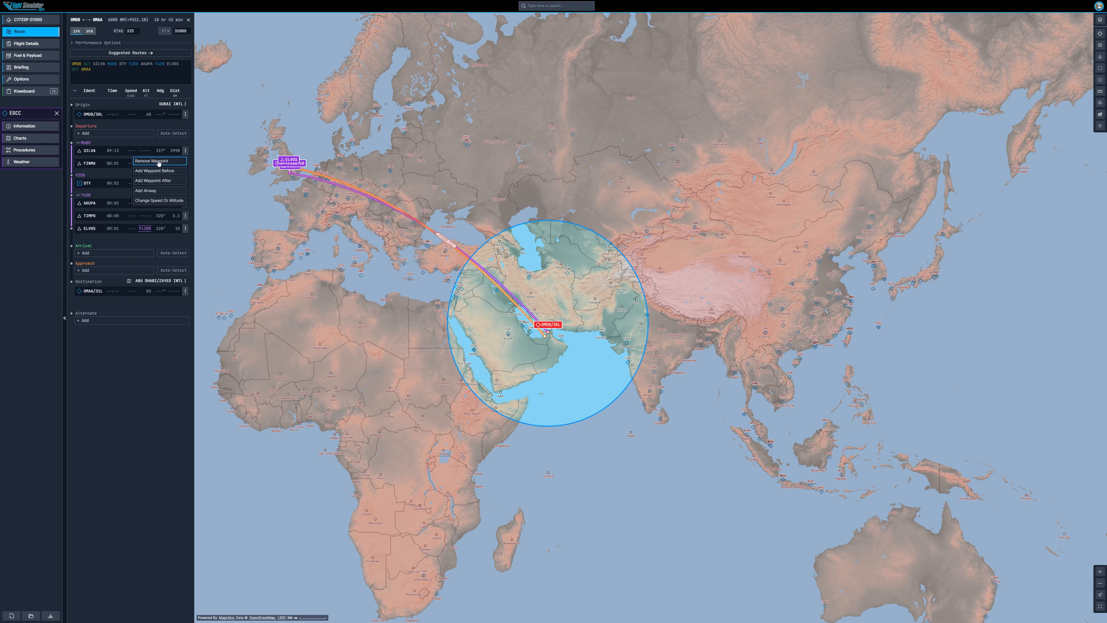
click(161, 161)
click(144, 150)
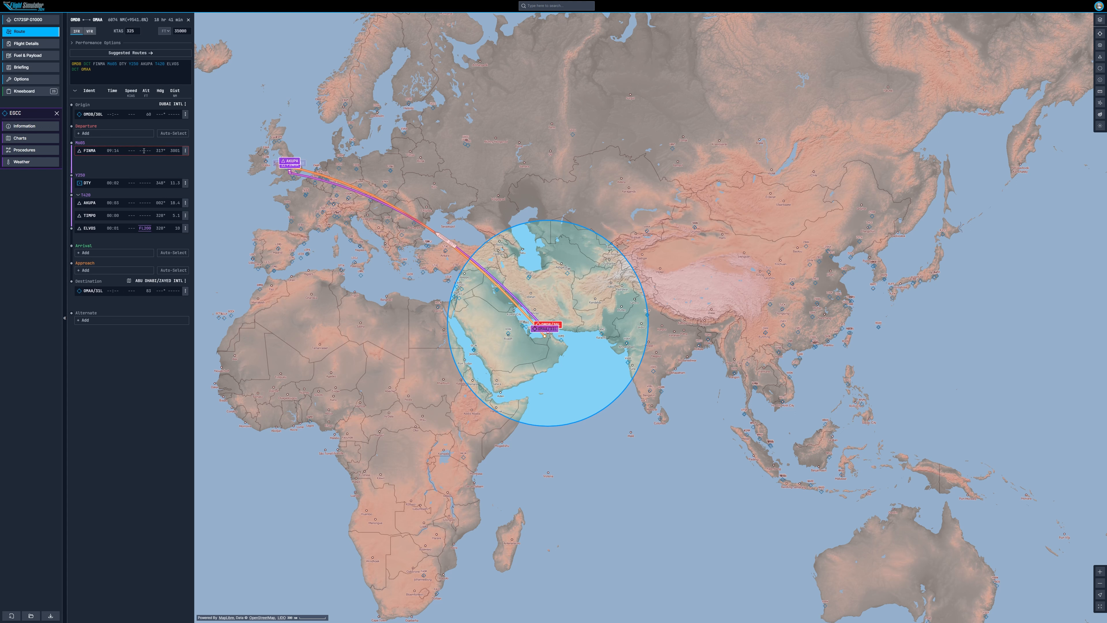
click(186, 151)
click(187, 166)
click(185, 170)
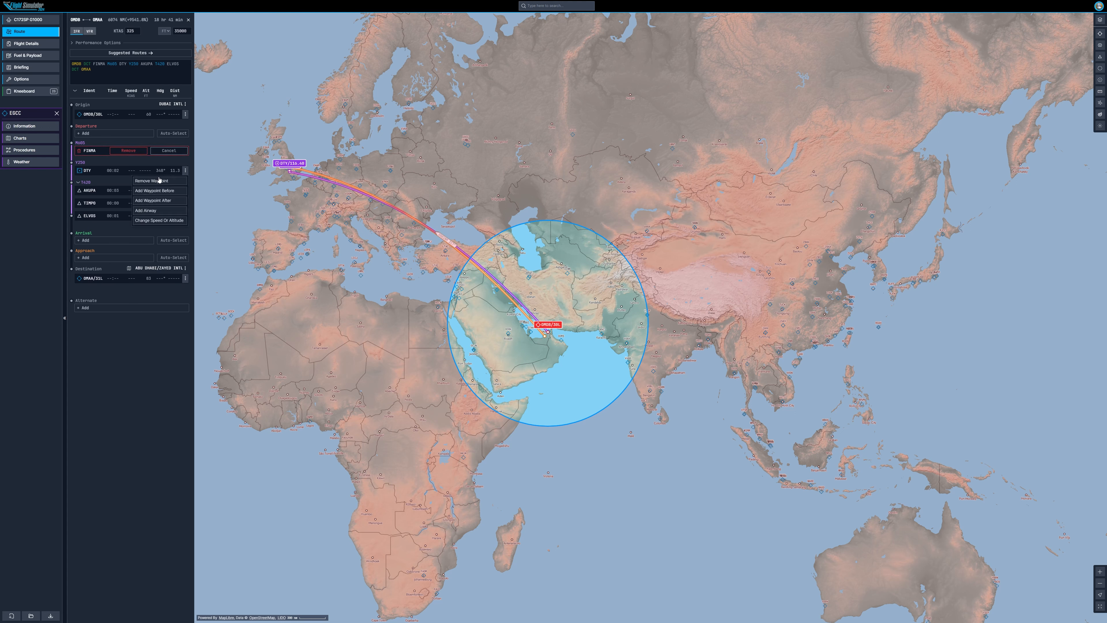
click(171, 179)
click(185, 190)
click(171, 200)
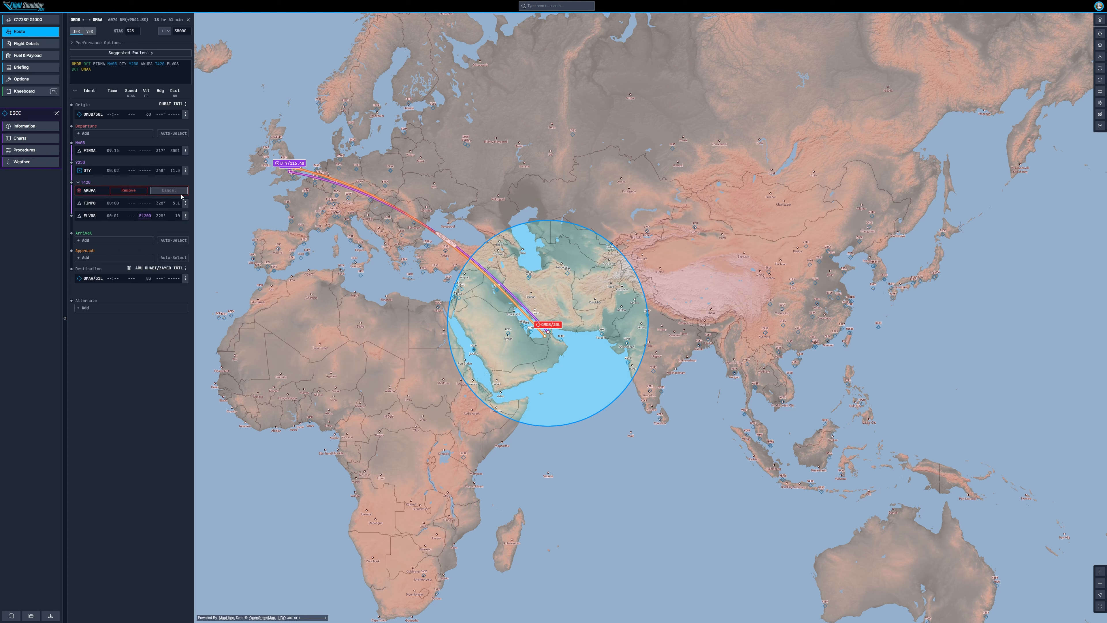
click(128, 191)
Step: Remove the remaining FIMMA, DTY, TIMPO and ELVOS waypoints so the route is direct
click(186, 150)
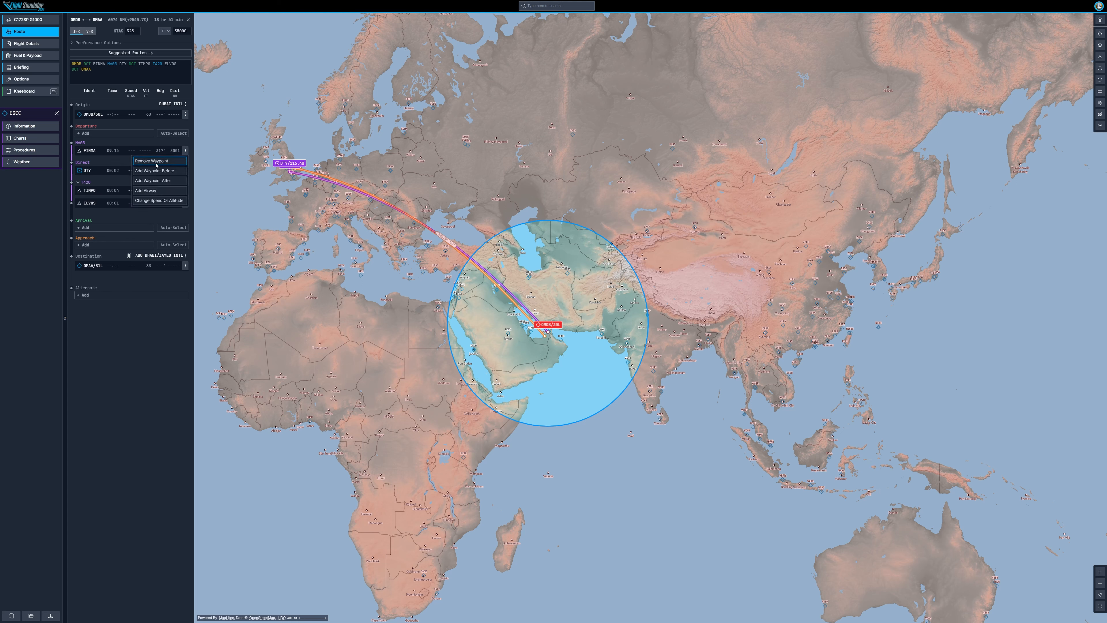
click(171, 159)
click(128, 150)
click(186, 151)
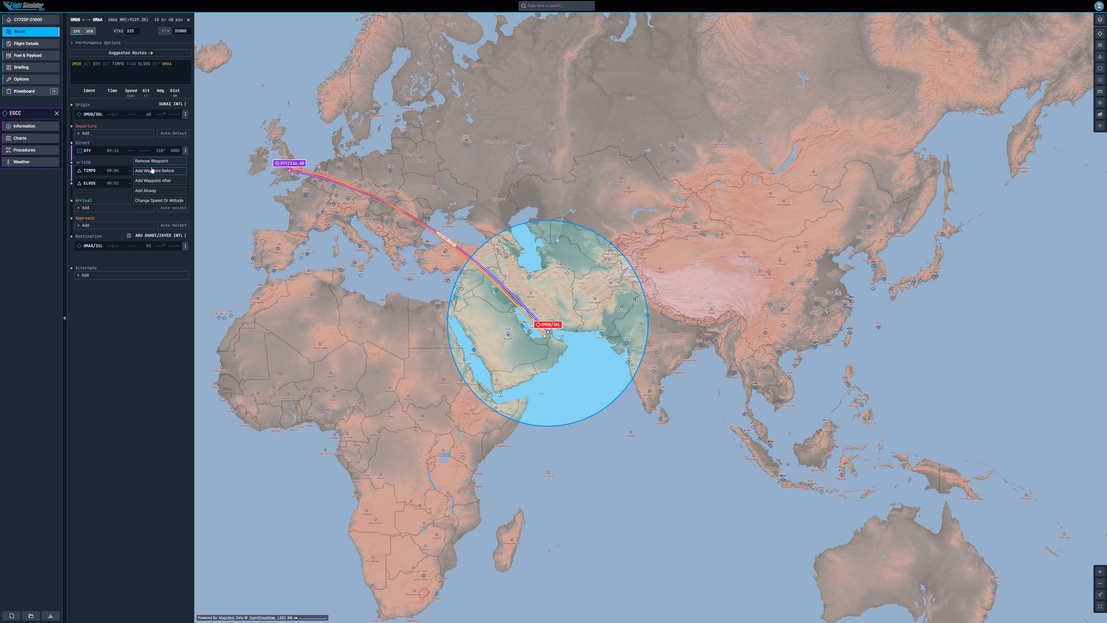
click(171, 160)
click(128, 150)
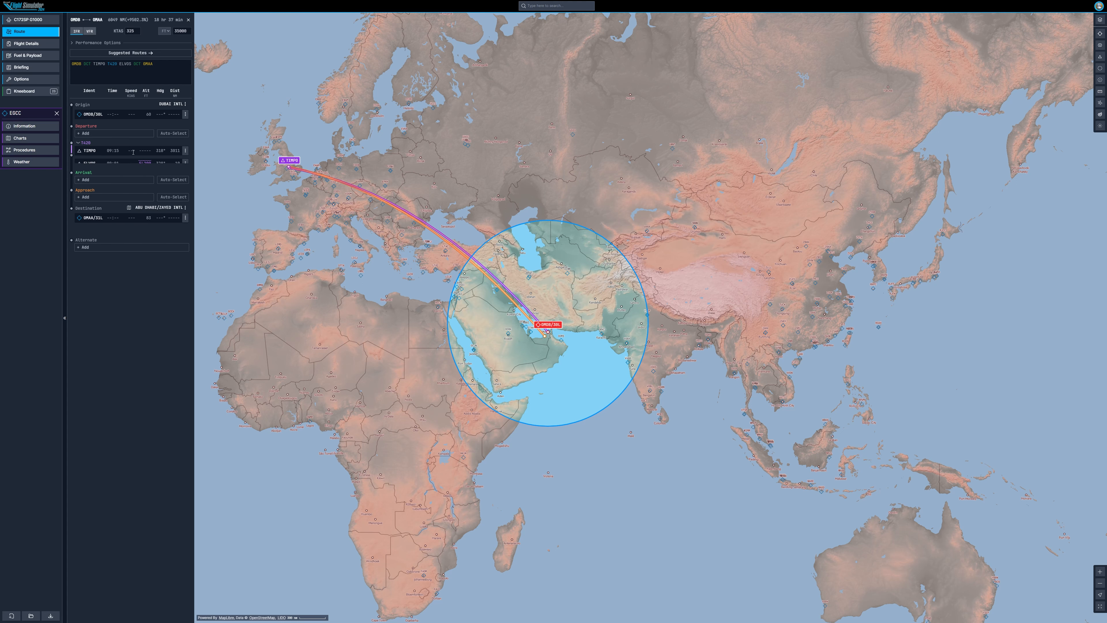
click(185, 150)
click(171, 159)
click(122, 152)
click(186, 151)
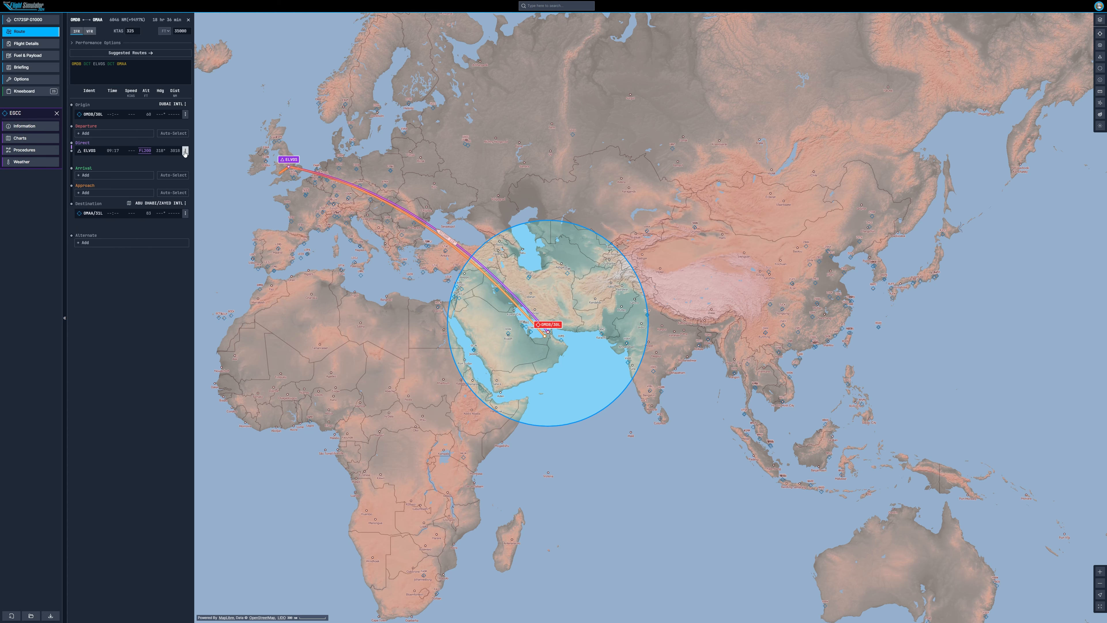
click(136, 160)
click(129, 151)
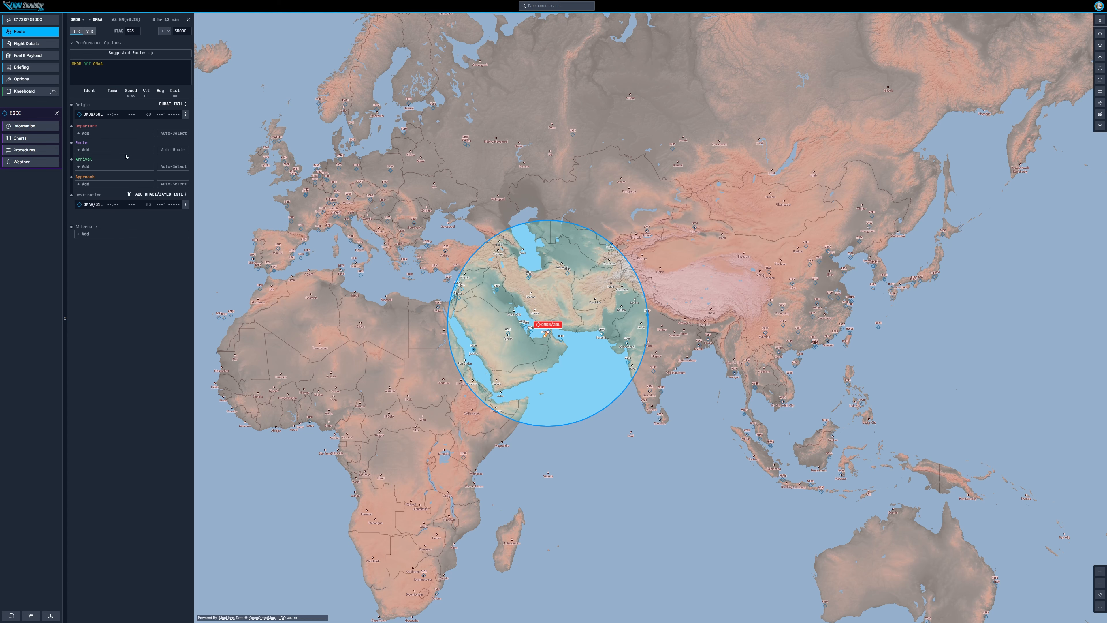
Step: Auto-select a departure procedure and auto-route the flight from OMDB to OMAA
drag(594, 370, 507, 301)
scroll(406, 267, up, 5)
scroll(654, 279, up, 10)
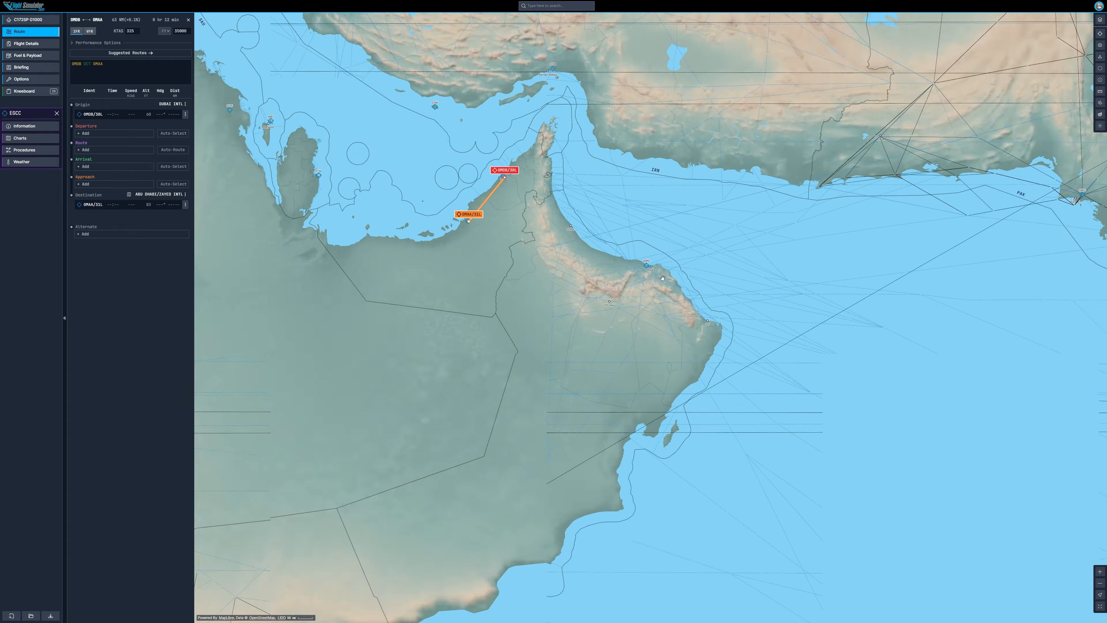
drag(467, 199, 934, 480)
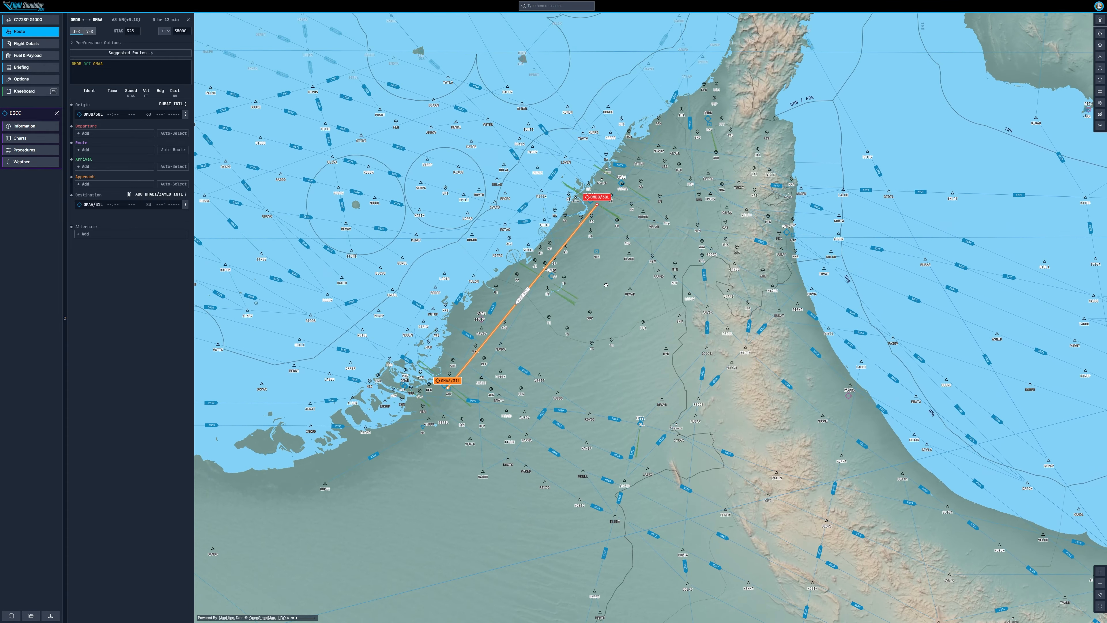
click(173, 133)
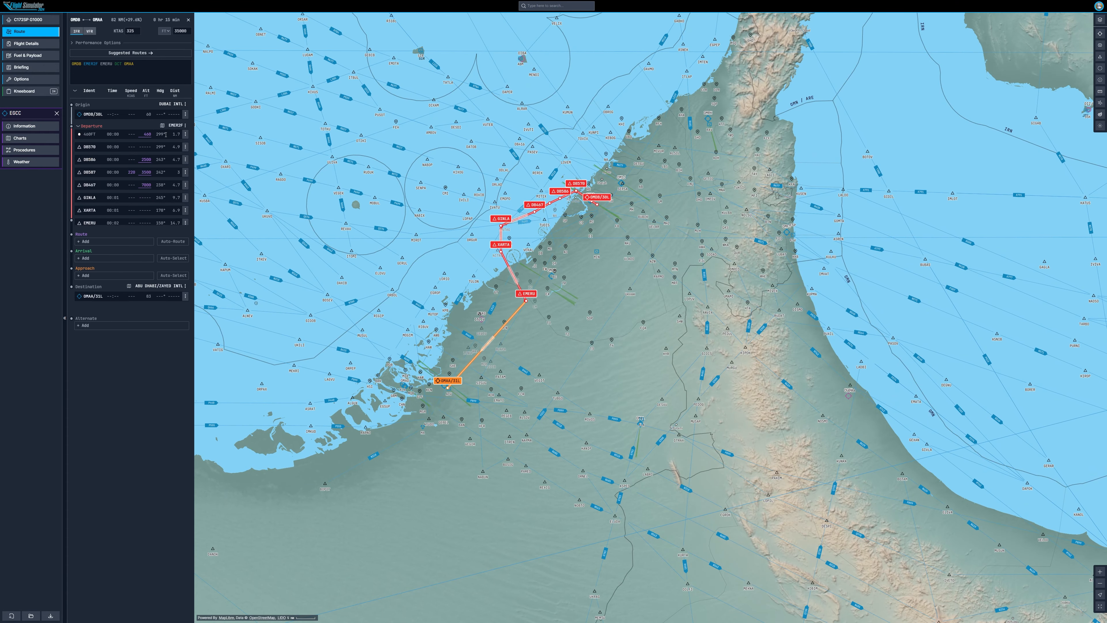
click(174, 245)
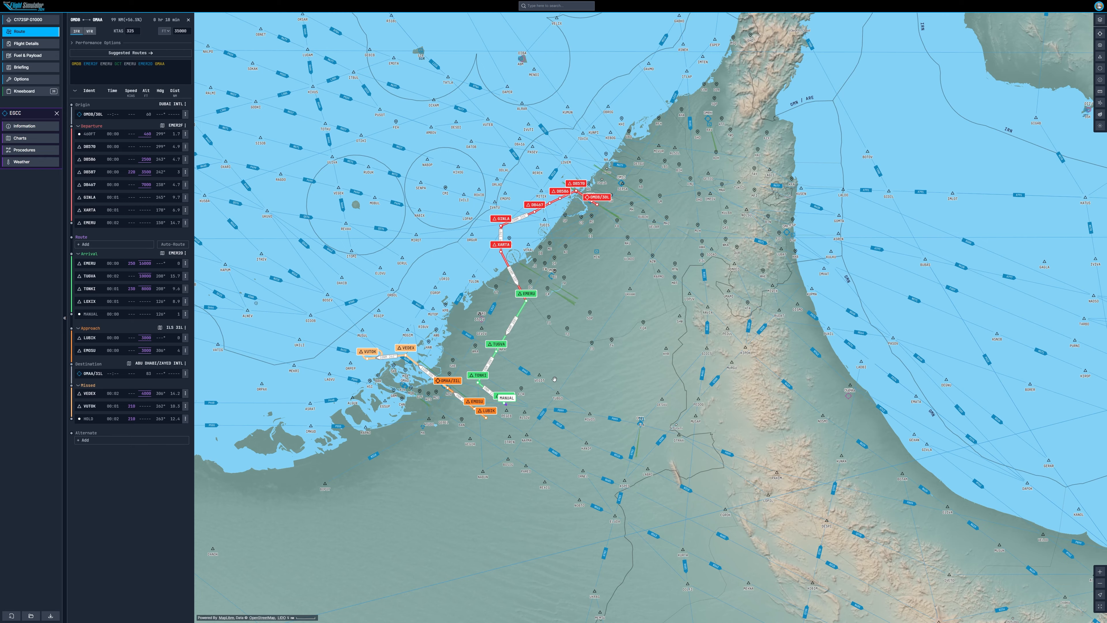
Step: Examine the generated arrival and approach path near OMAA on the map
scroll(554, 379, up, 5)
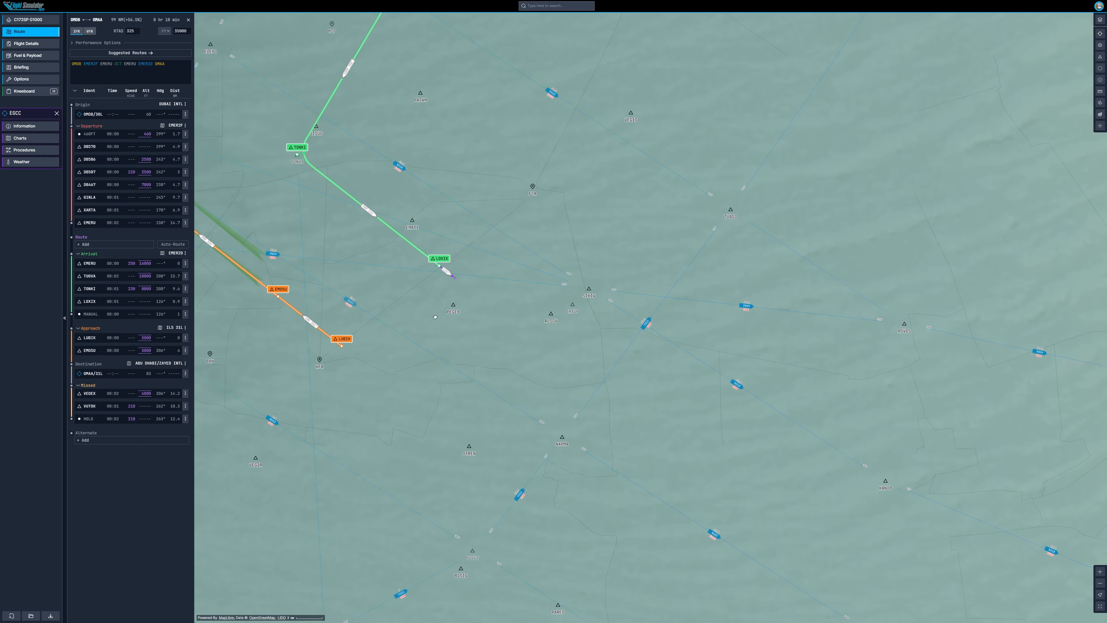
drag(344, 344, 545, 308)
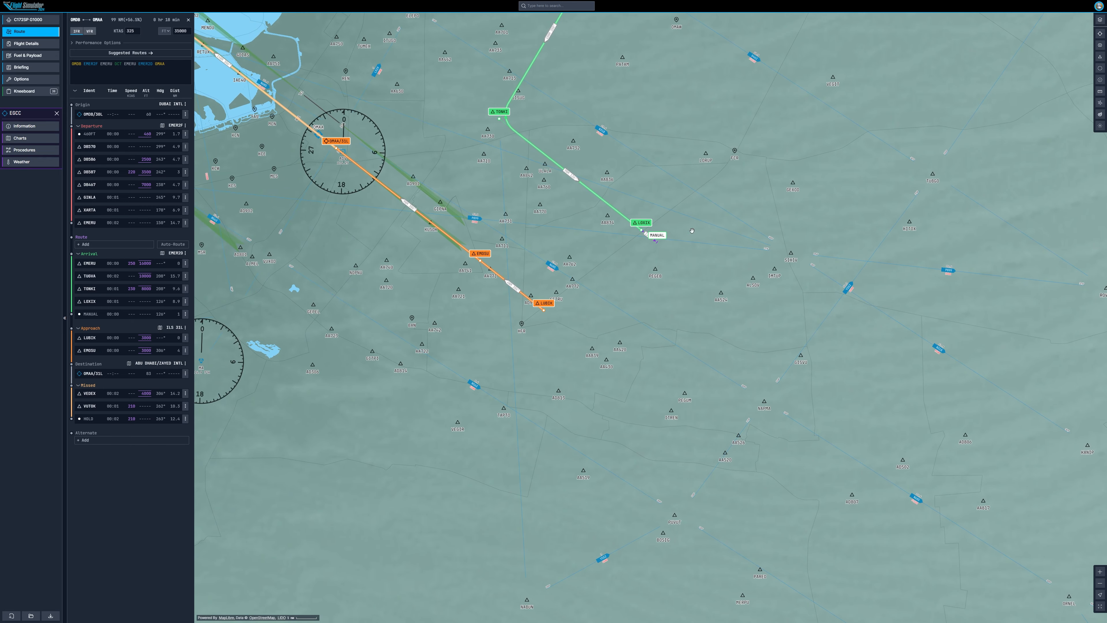
scroll(620, 300, down, 15)
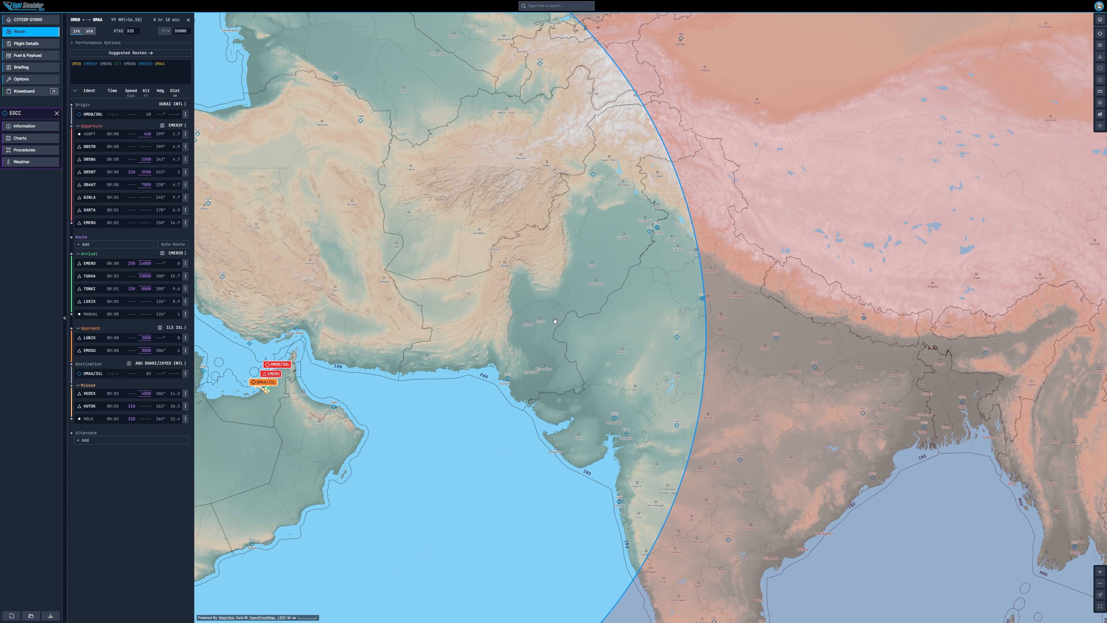
Step: Reload the flight planner page
key(F5)
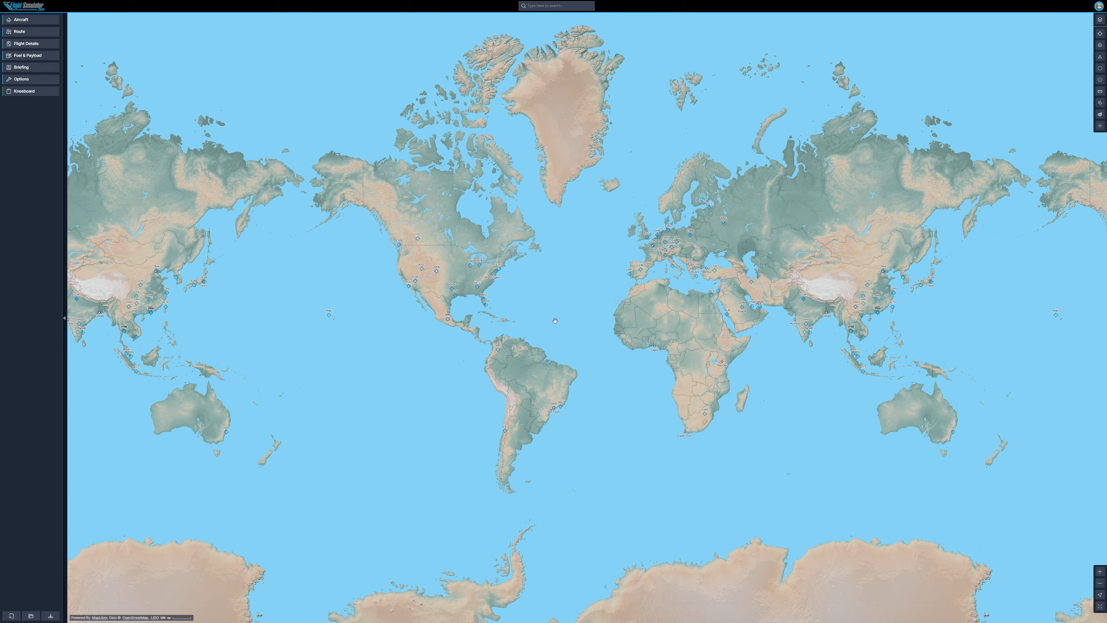
drag(812, 298, 644, 297)
scroll(643, 296, up, 8)
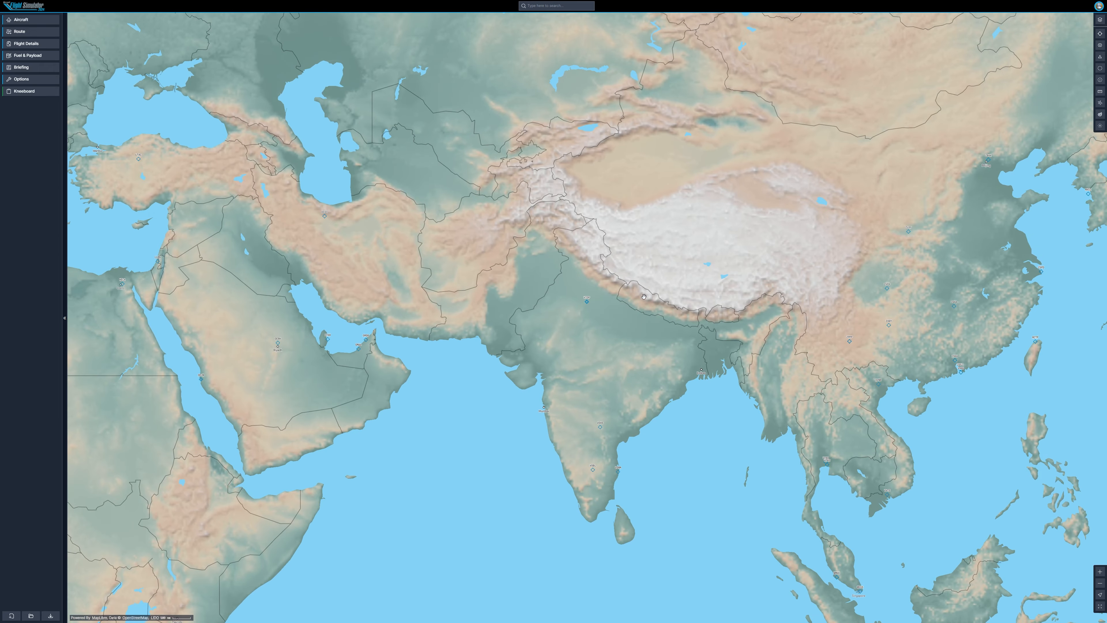
scroll(542, 241, up, 10)
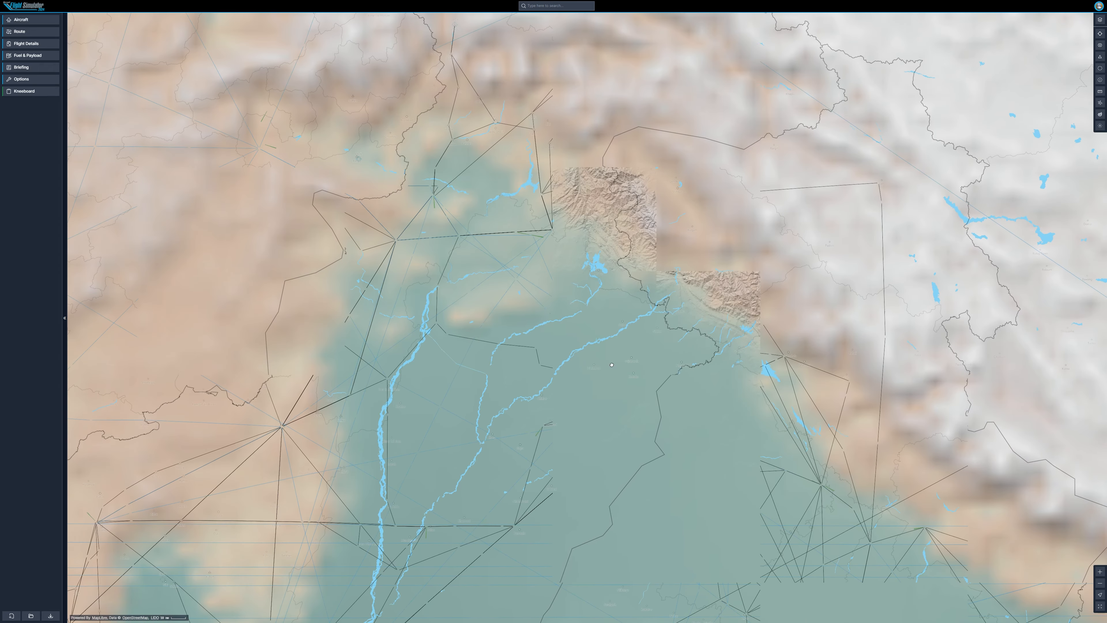
scroll(615, 294, up, 3)
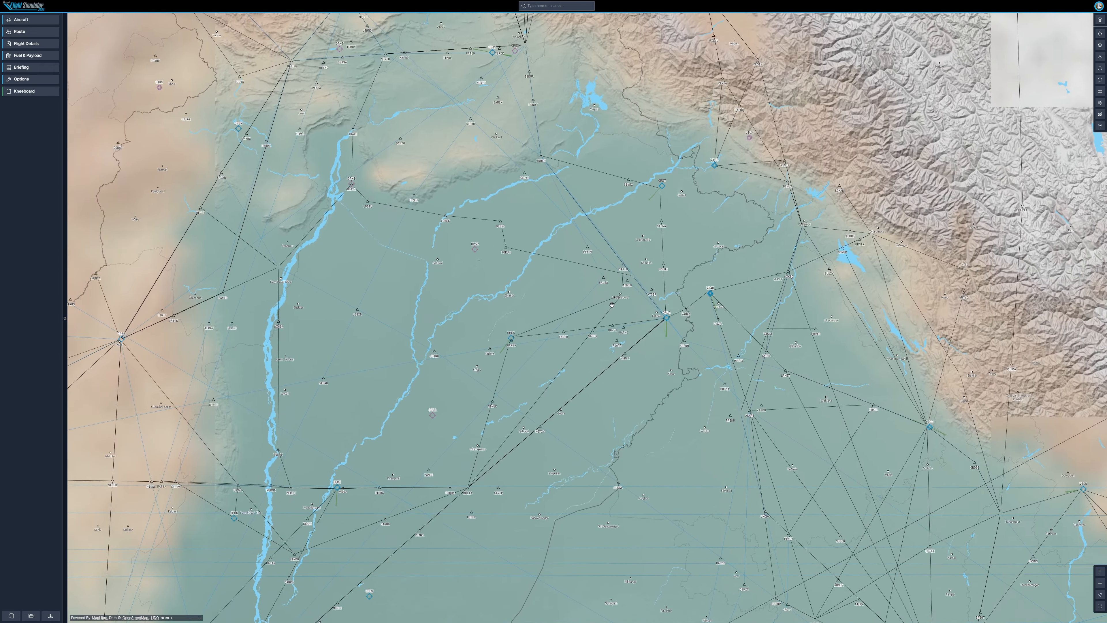
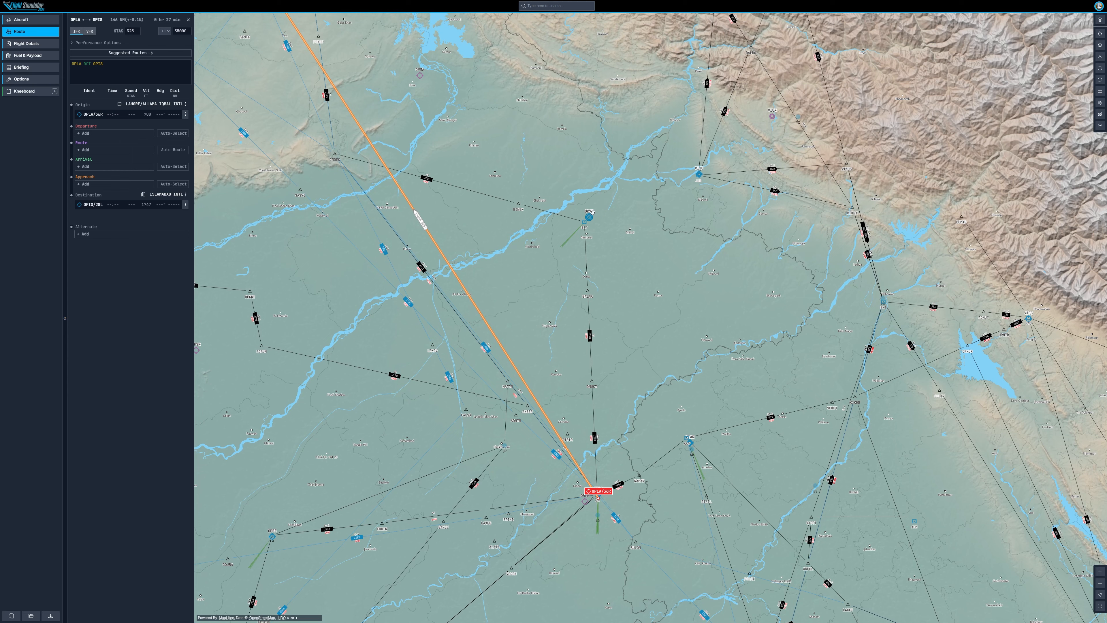
Step: Insert the SPST navaid into the OPLA to OPIS route, after the origin
scroll(599, 209, up, 3)
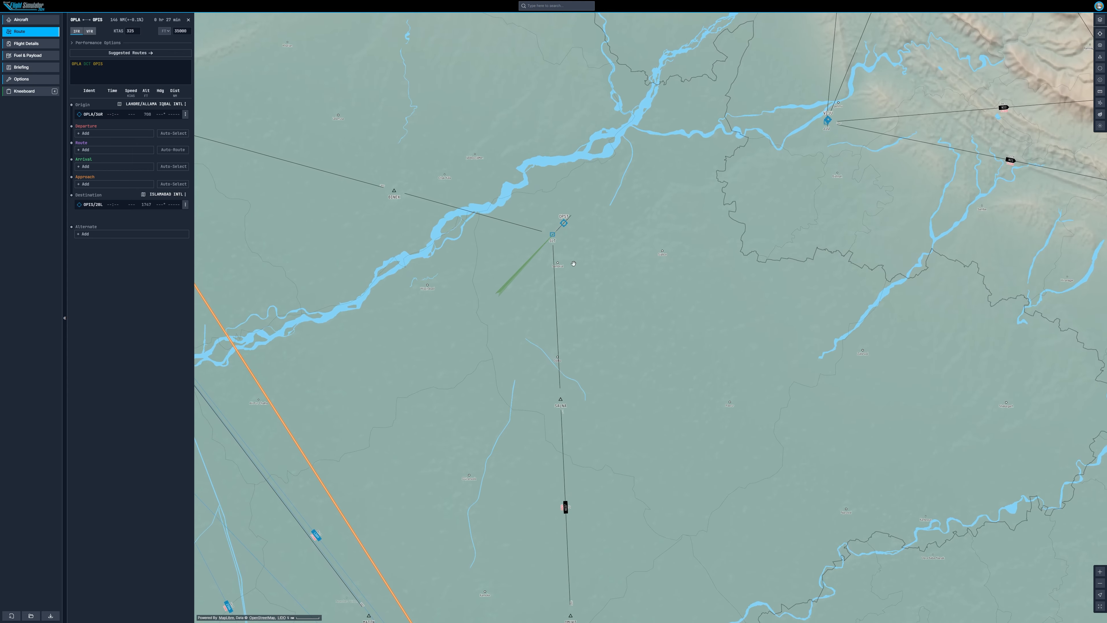
scroll(575, 274, down, 5)
drag(574, 274, 610, 273)
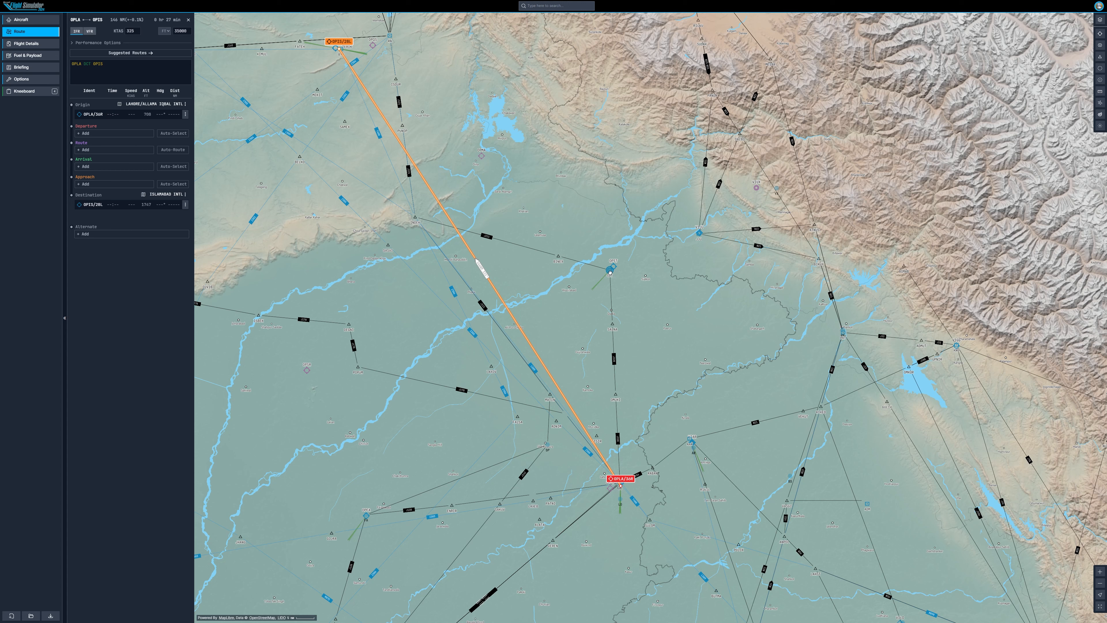
click(610, 273)
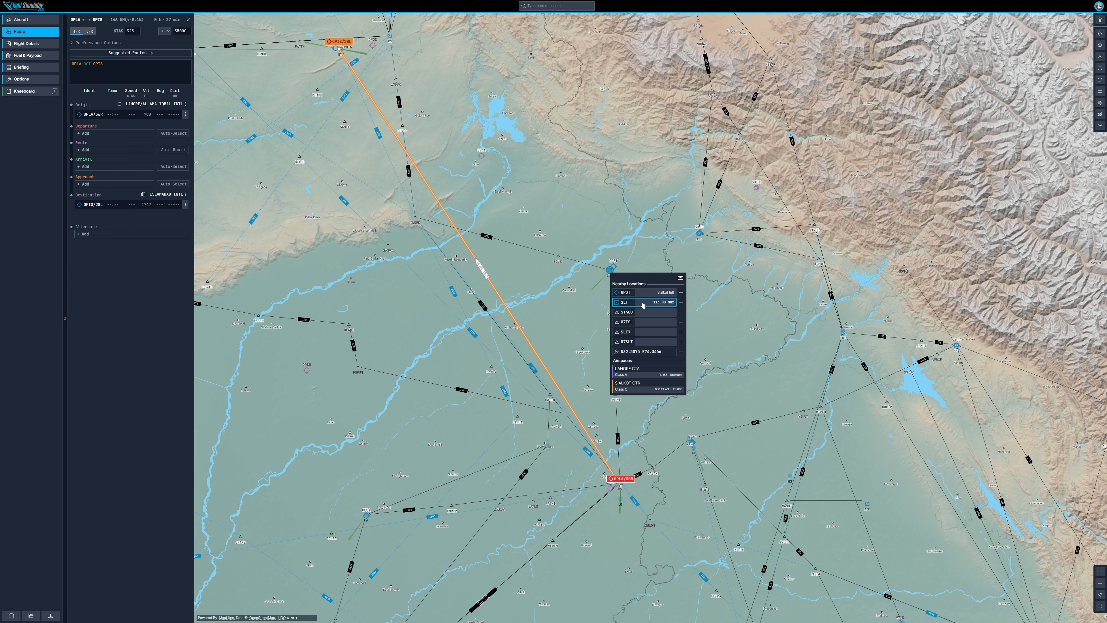
click(680, 292)
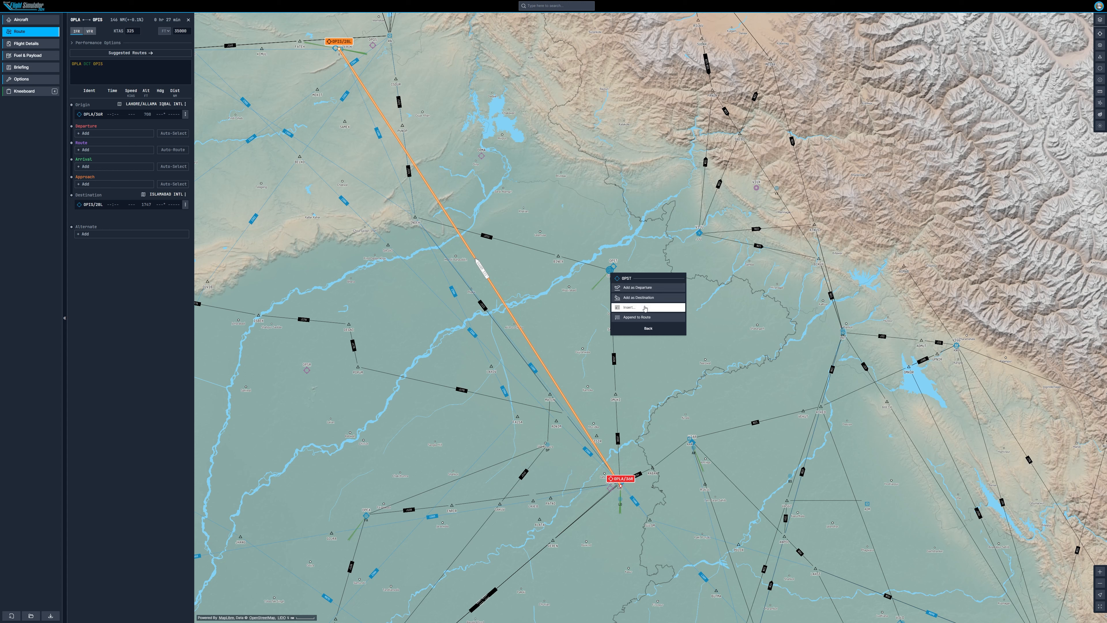
click(629, 307)
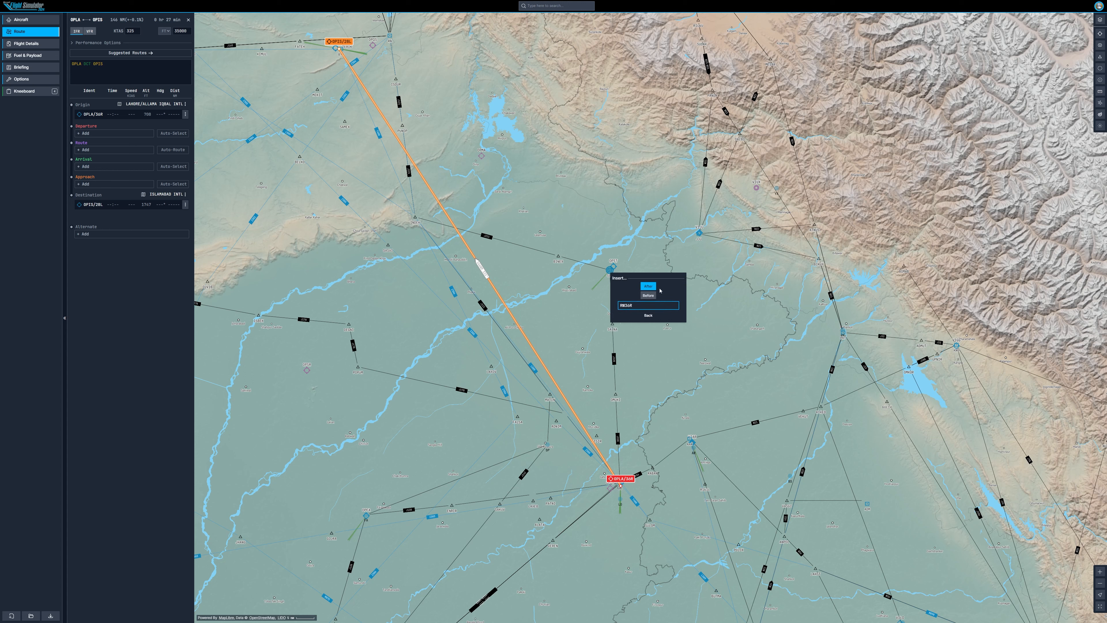
click(630, 306)
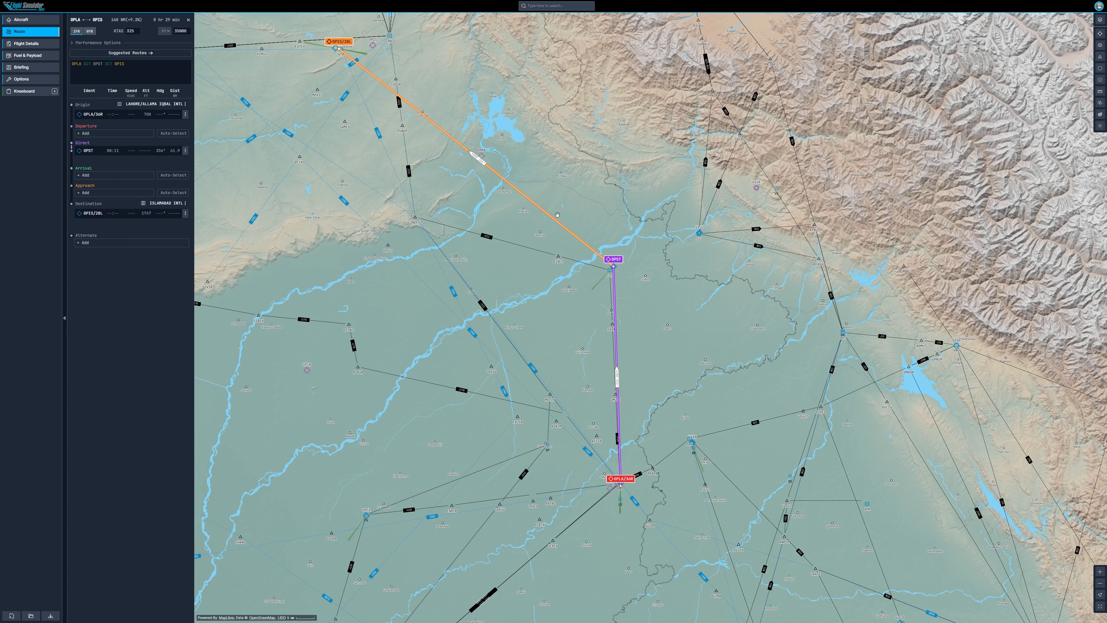
Step: Insert a coordinate waypoint north-east of SPST into the route after SPST
click(566, 140)
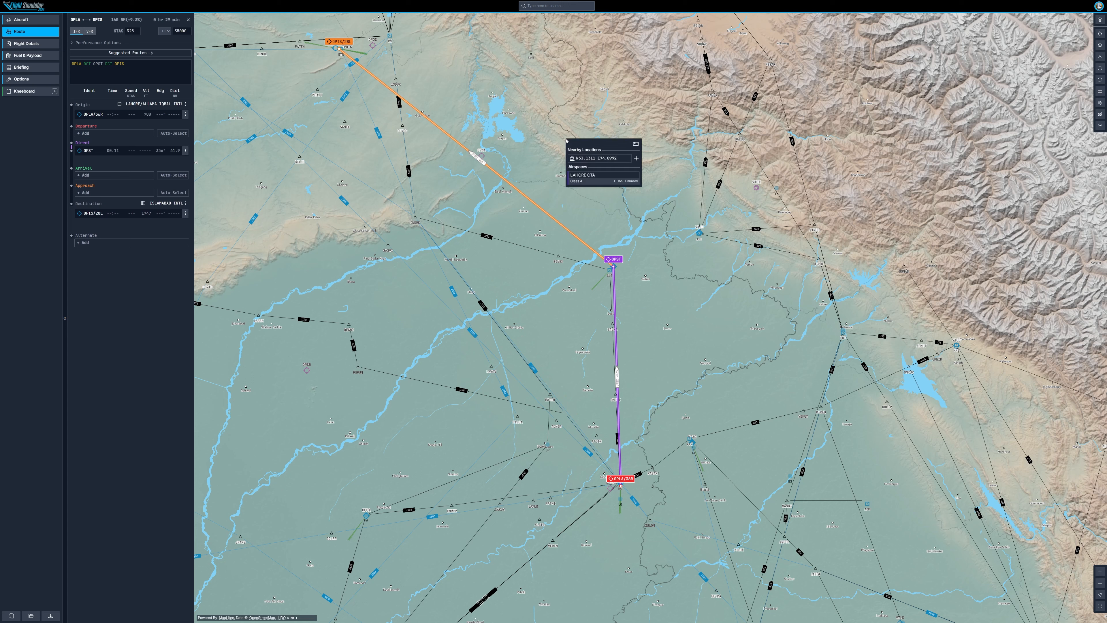
click(592, 160)
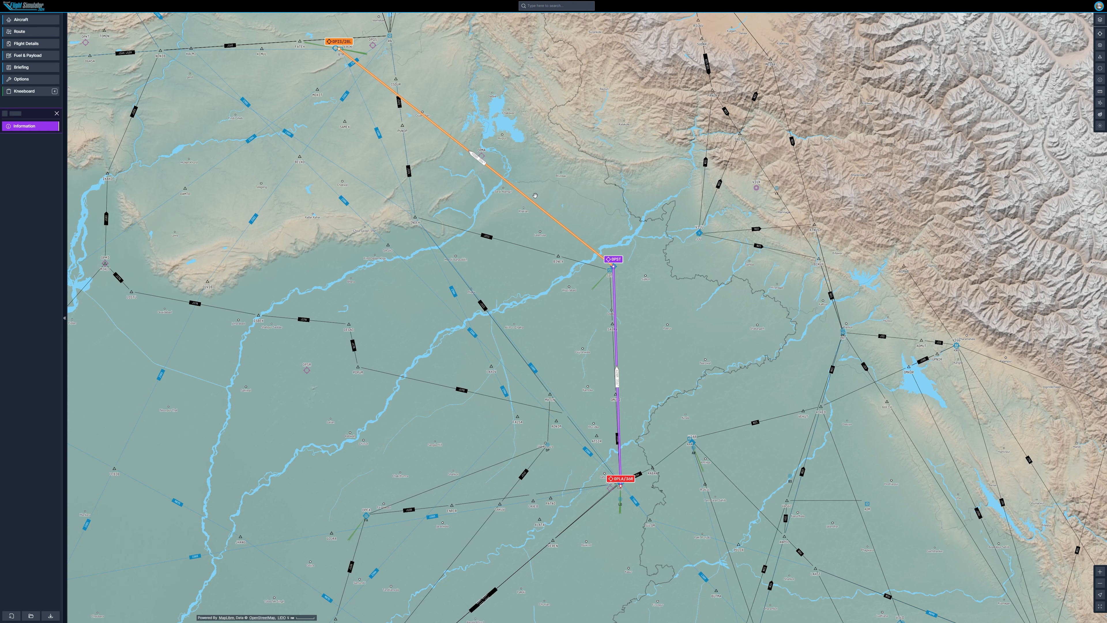
click(576, 163)
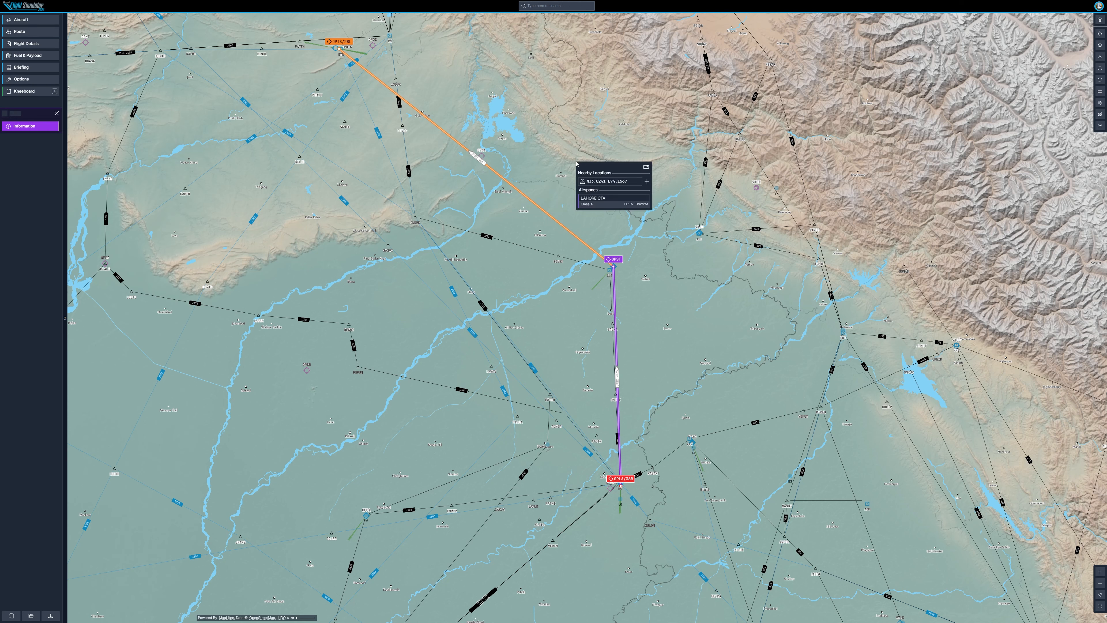
click(646, 182)
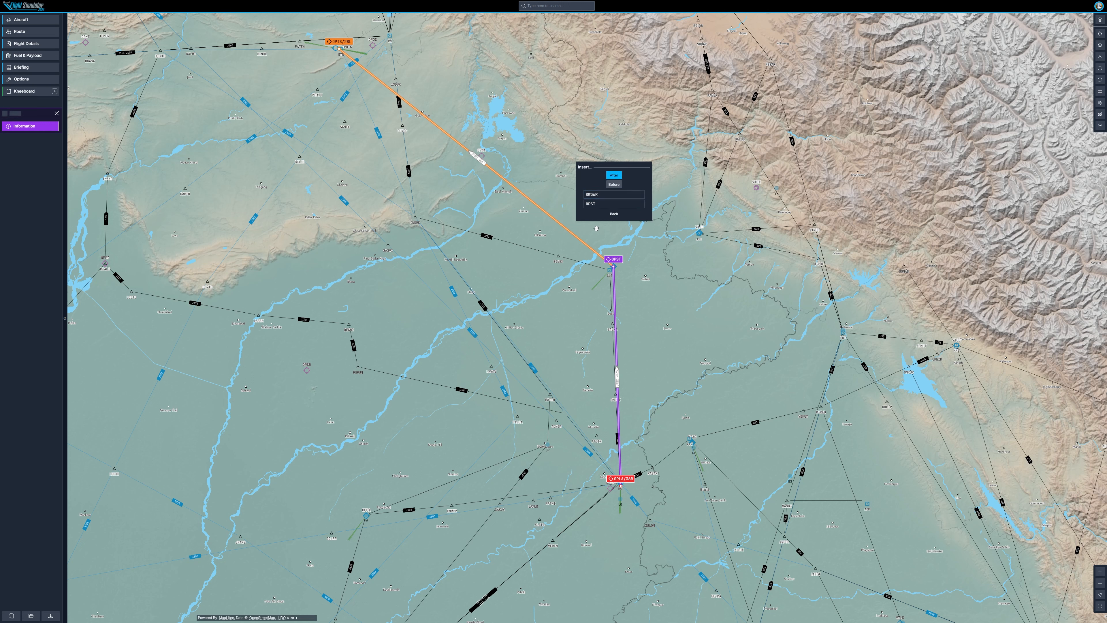
click(615, 175)
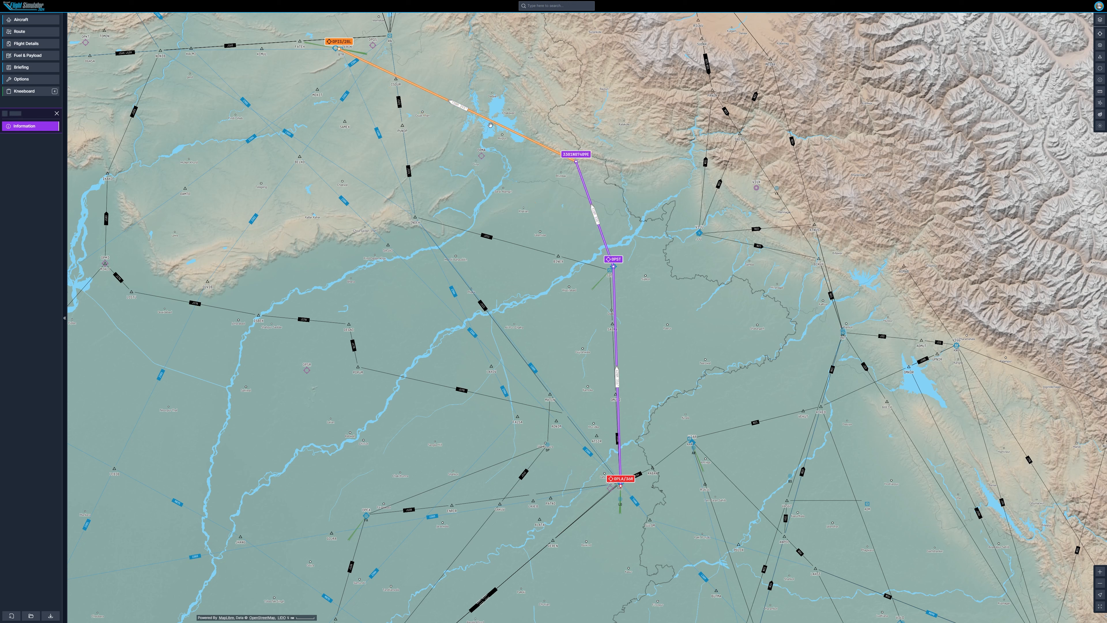
Step: Drag the leg to OPIS westward to insert another coordinate waypoint before the destination
drag(488, 127, 433, 190)
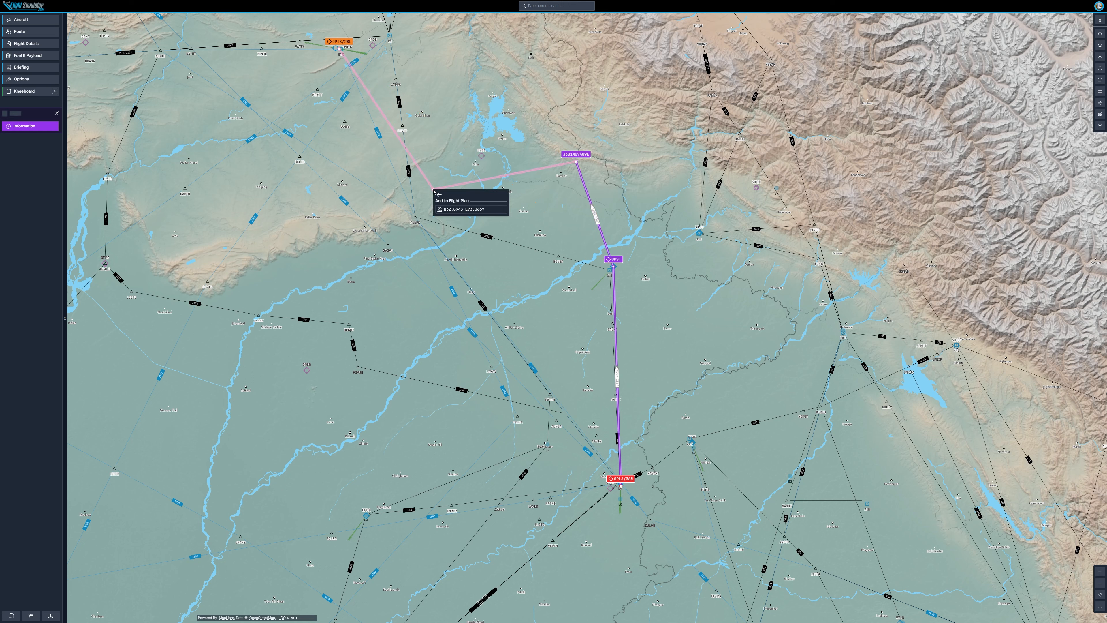
click(449, 210)
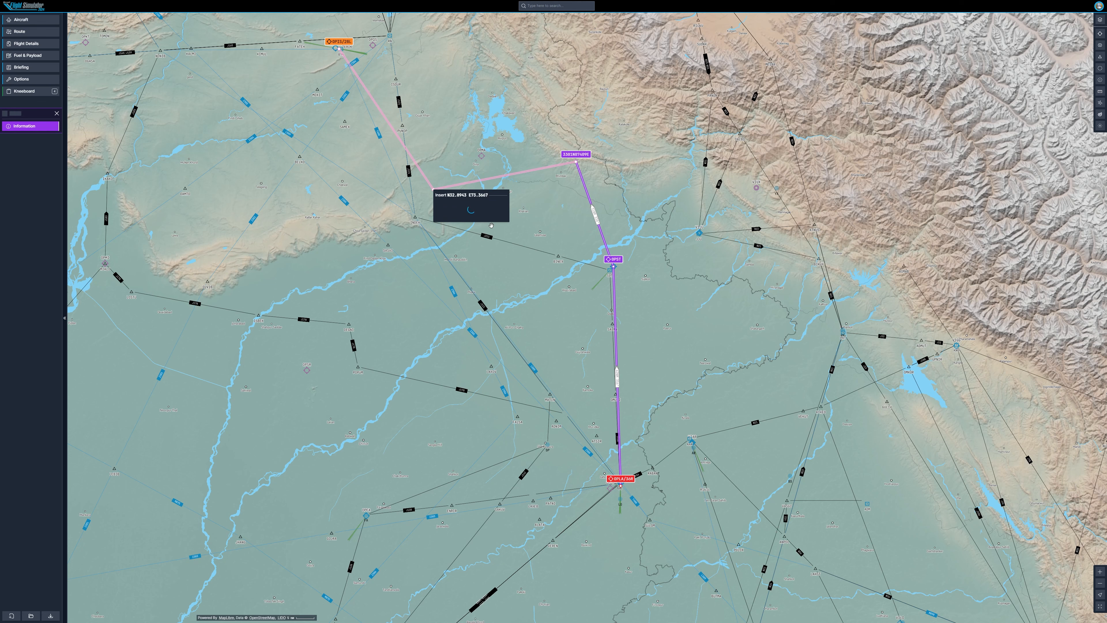
Step: Delete the SPST waypoint from the route
drag(529, 205, 595, 258)
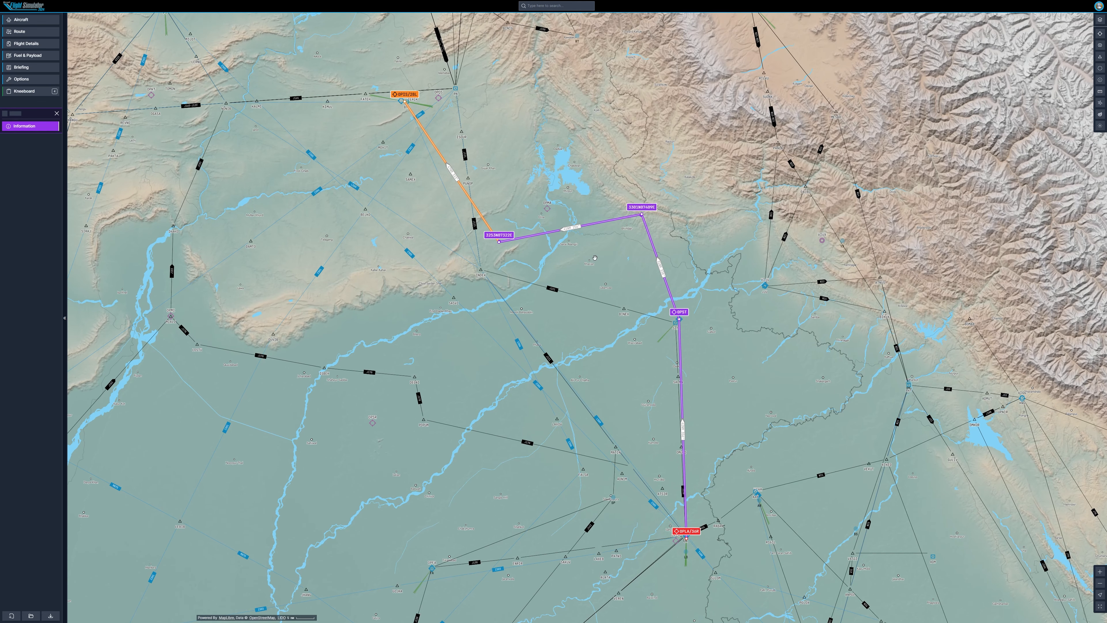
drag(505, 244, 416, 189)
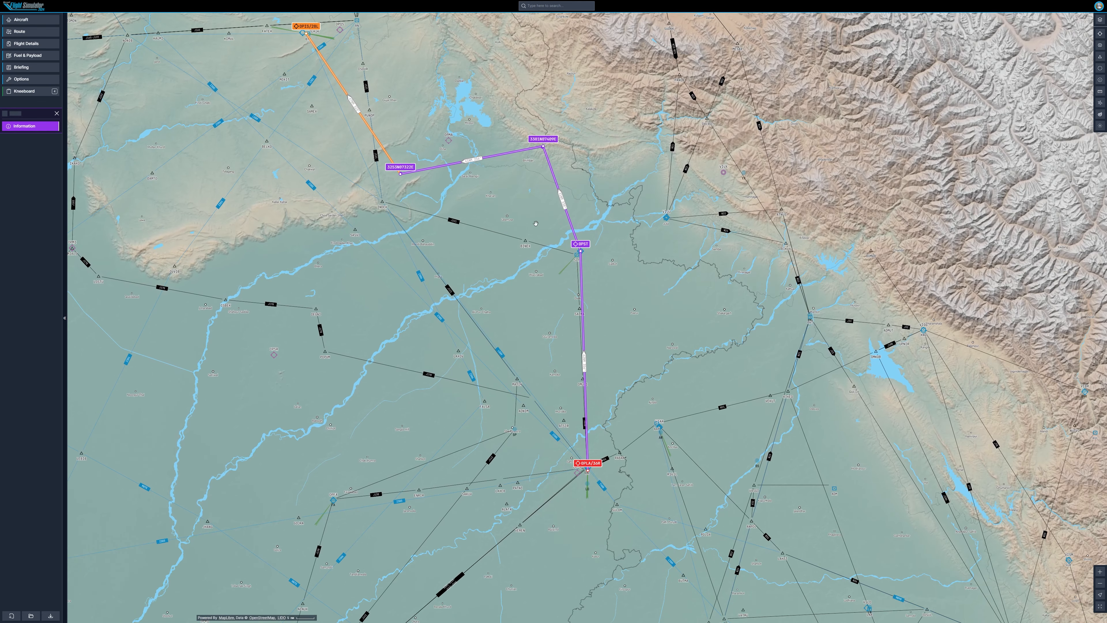
click(524, 240)
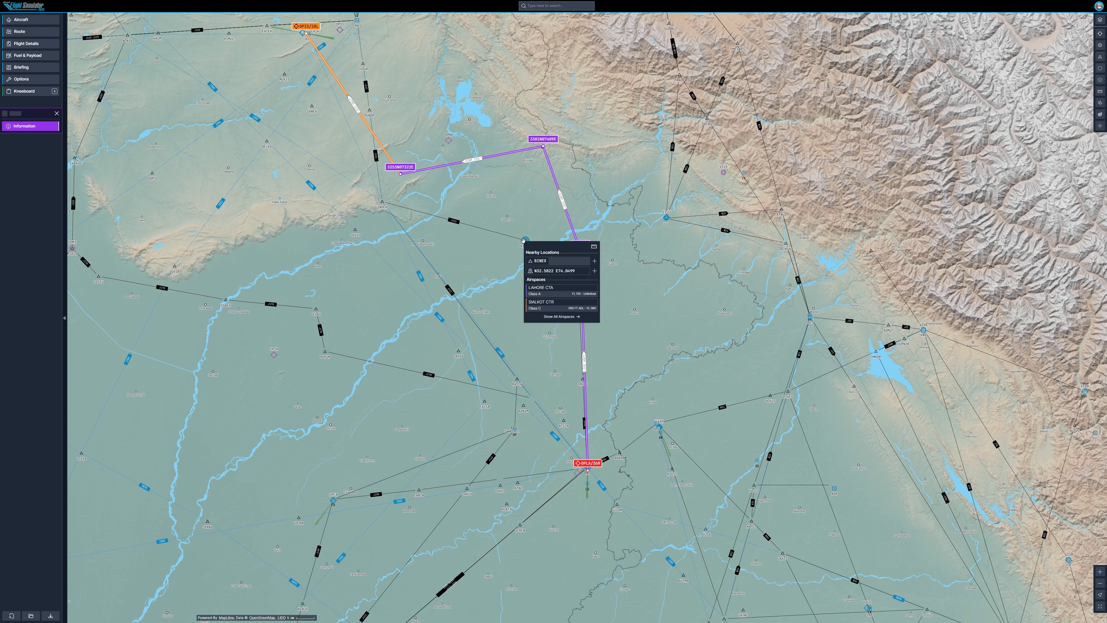
click(547, 220)
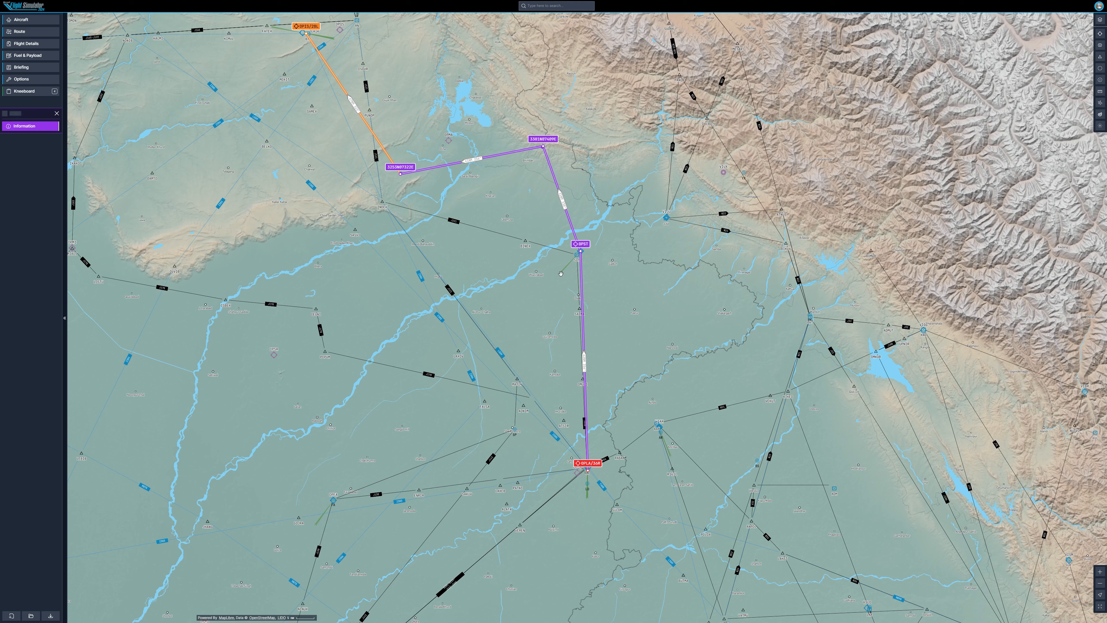
click(582, 252)
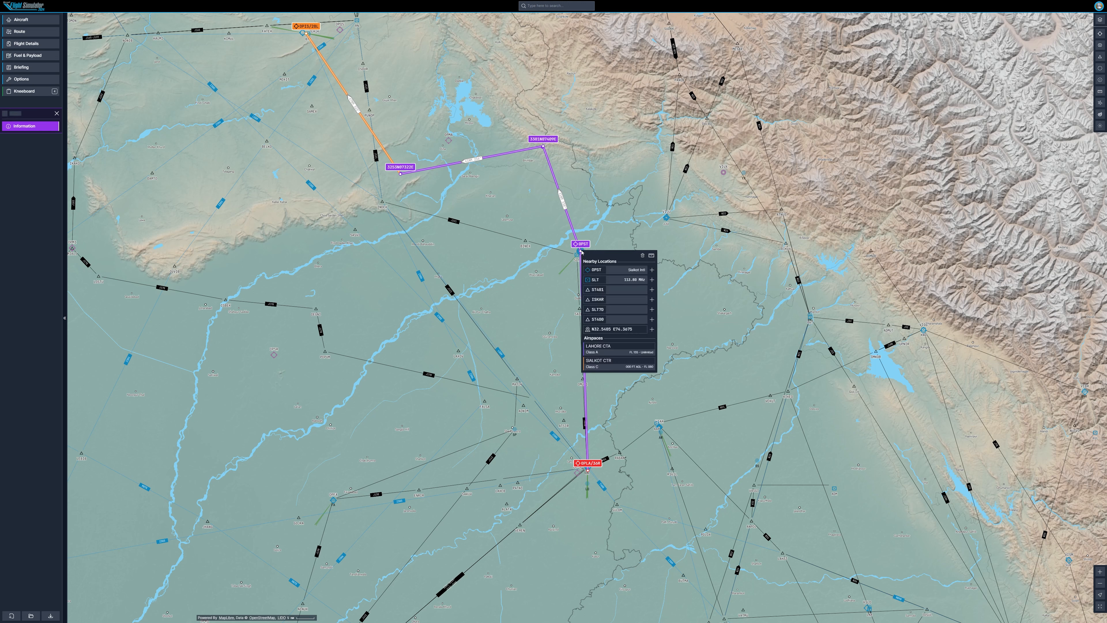
click(651, 256)
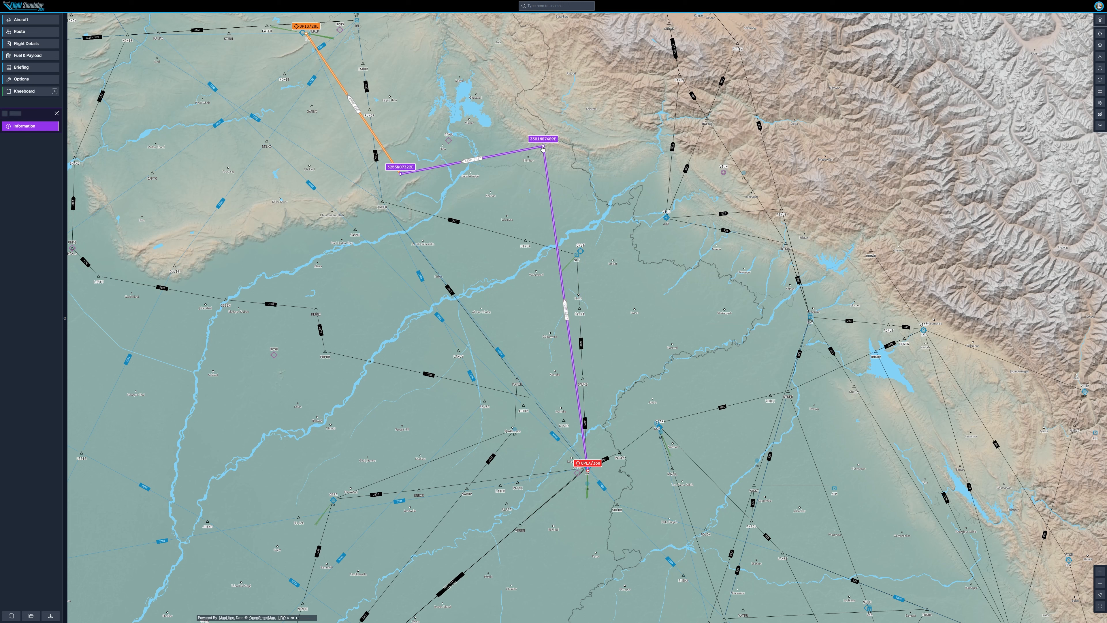
Step: Delete both coordinate waypoints so the route runs direct from OPLA to OPIS
click(542, 148)
click(606, 152)
click(401, 175)
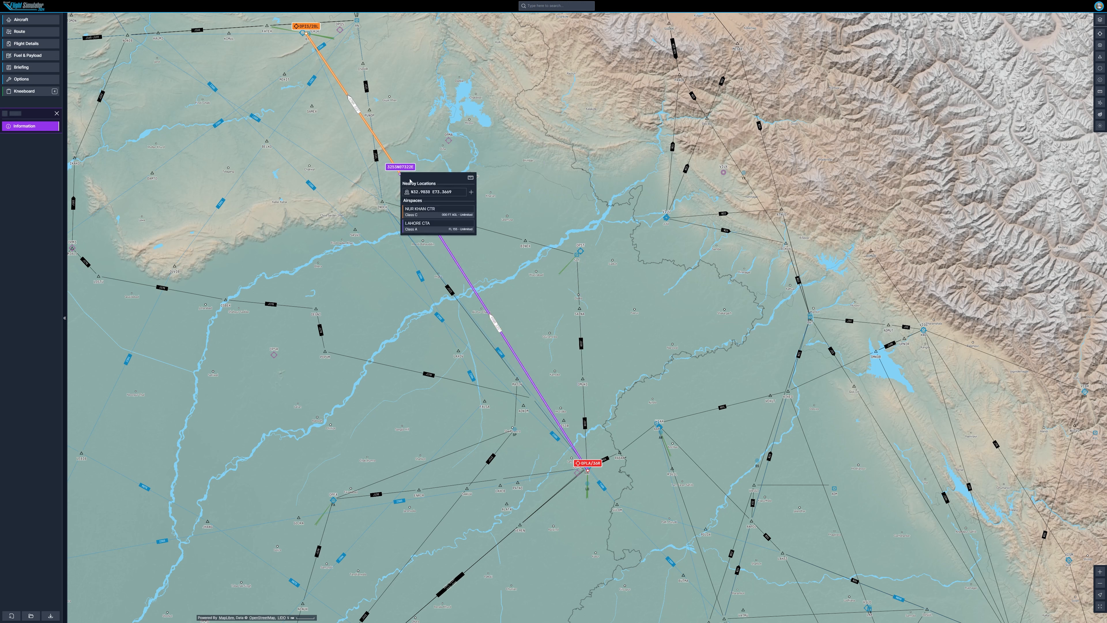
click(402, 152)
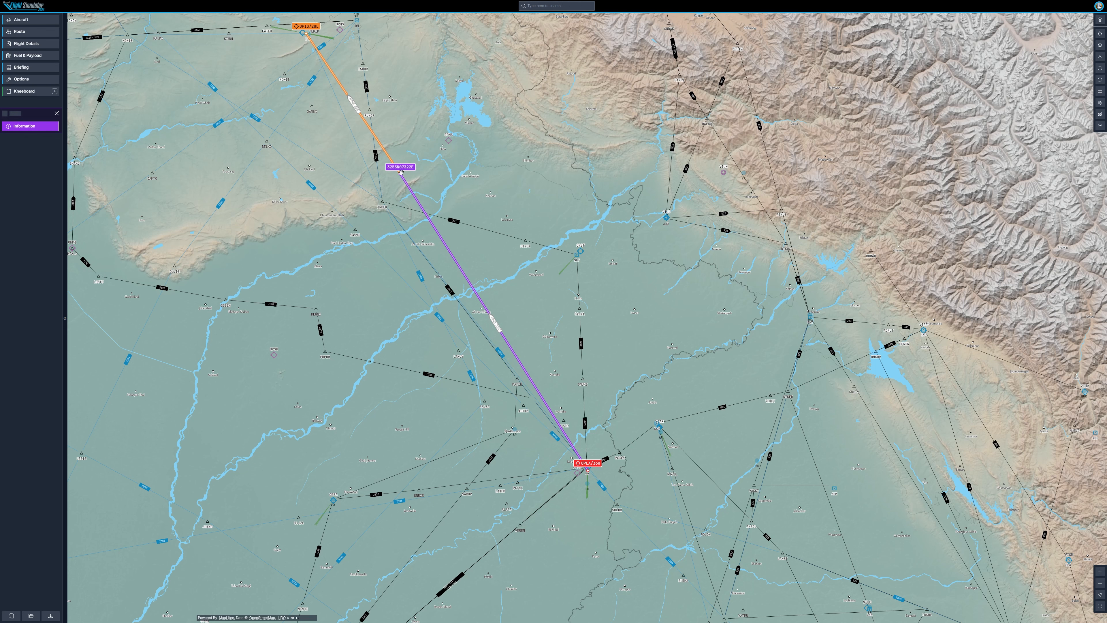
click(401, 175)
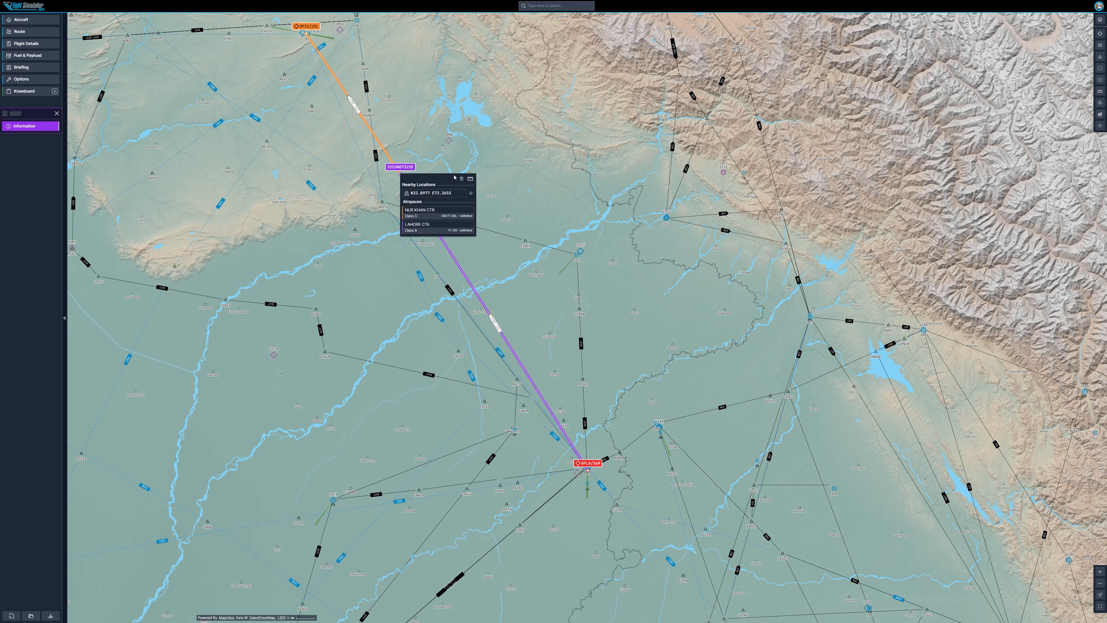
click(461, 177)
drag(607, 299, 601, 286)
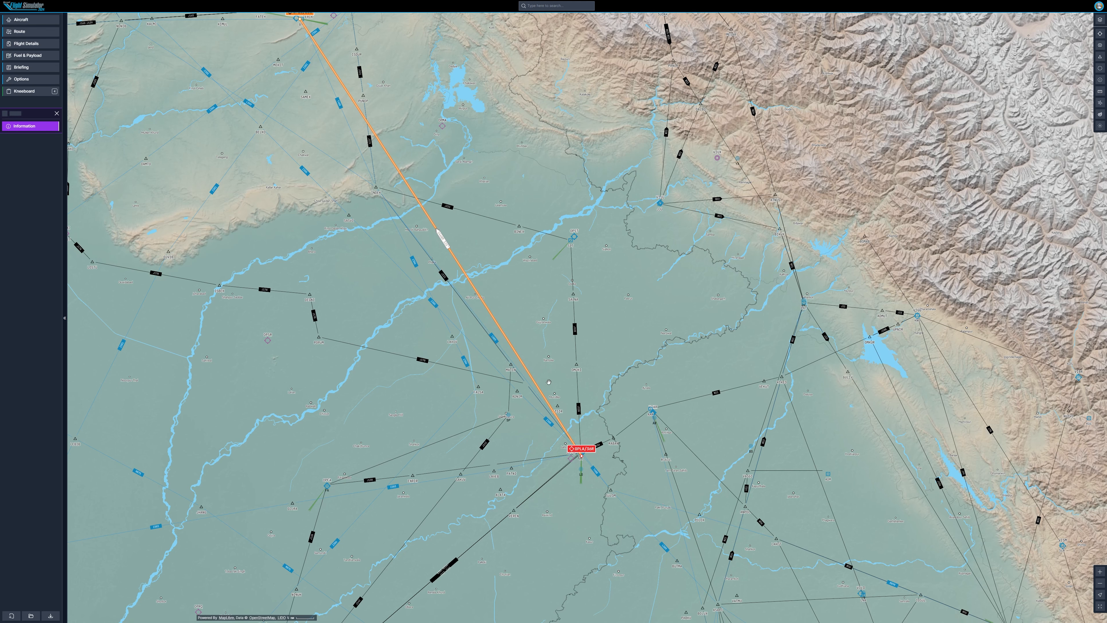
Step: Drag route legs to insert the SLT VOR and a coordinate waypoint west of it
drag(545, 402, 570, 239)
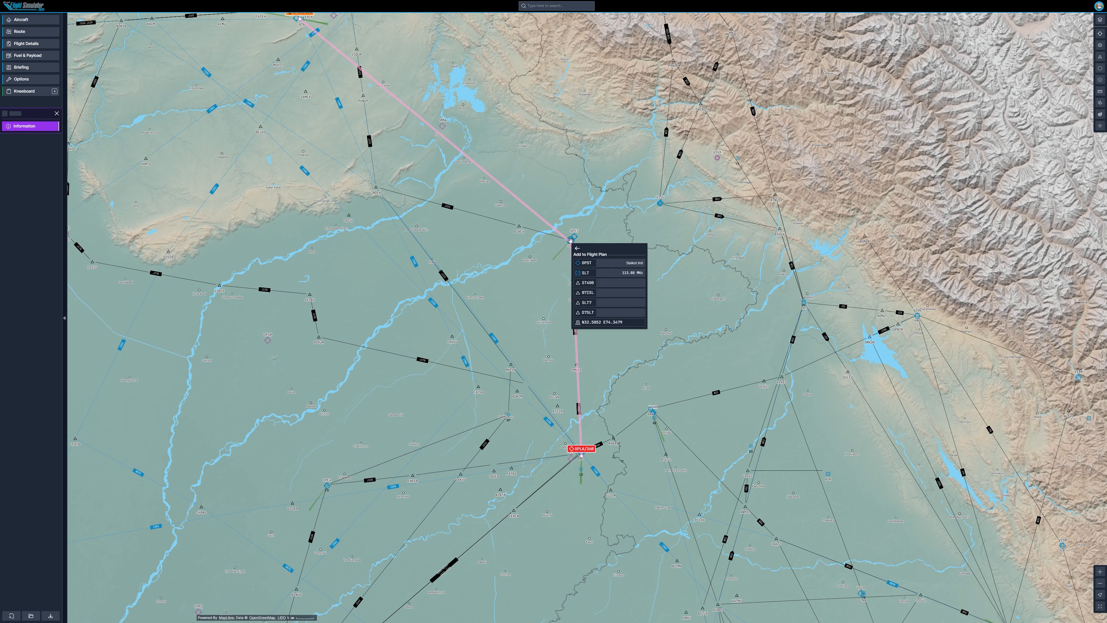
click(615, 273)
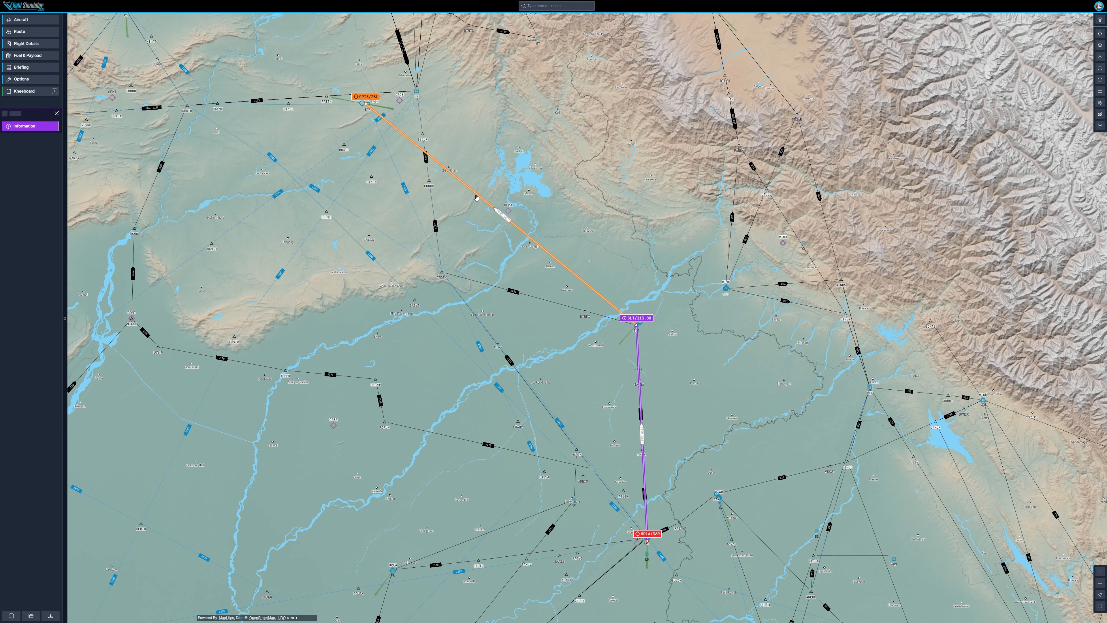
drag(475, 195, 442, 272)
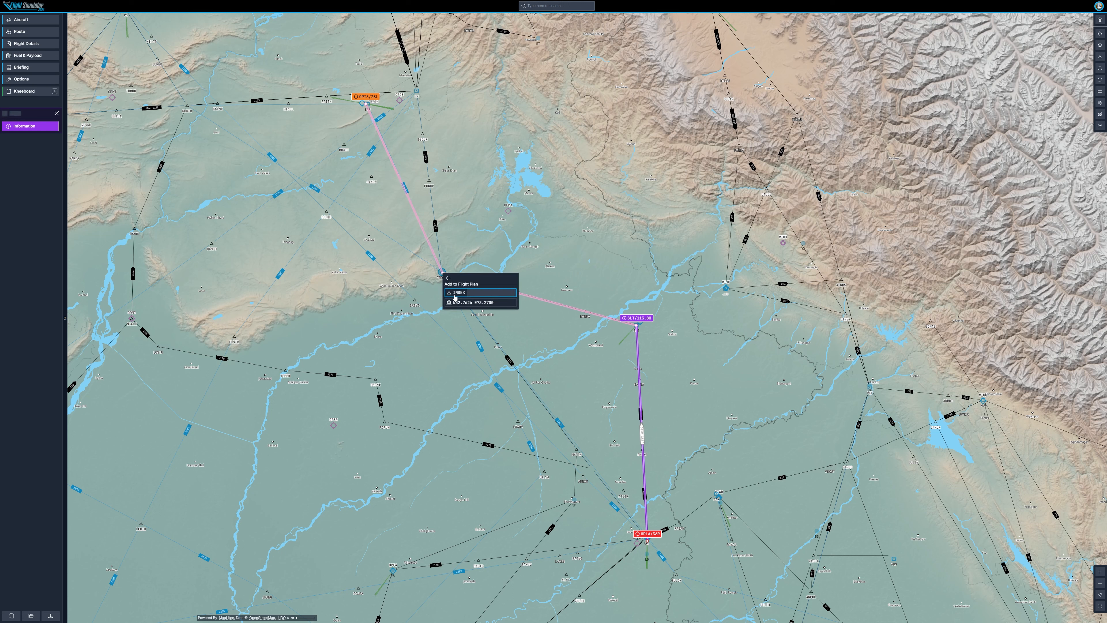
click(459, 302)
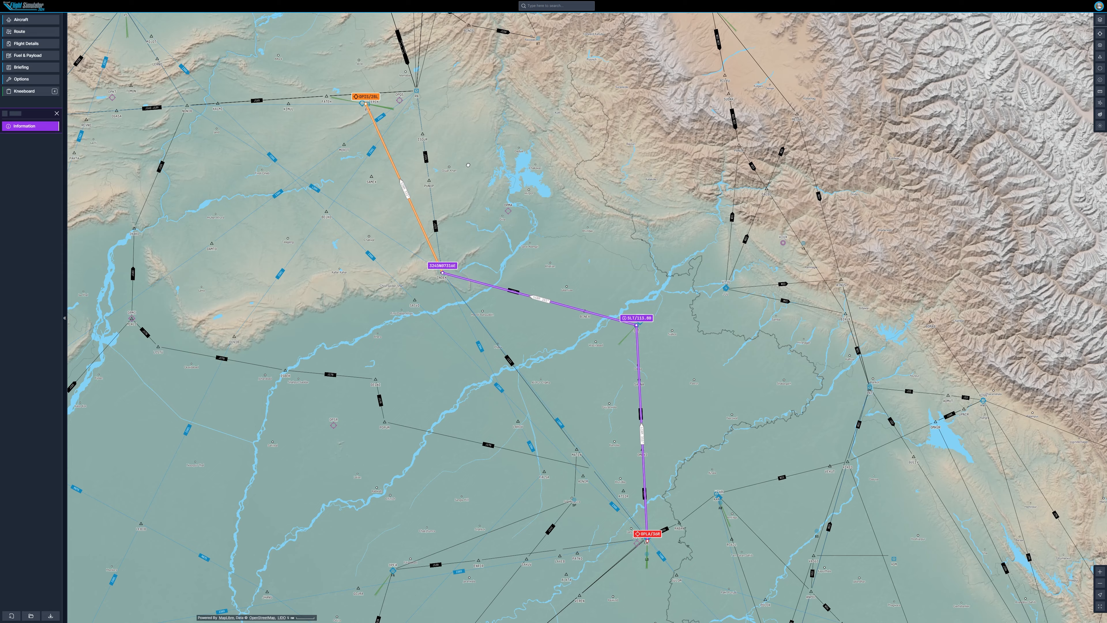
Step: Measure distances on the map starting from the RN VOR near OPIS
drag(466, 161, 494, 224)
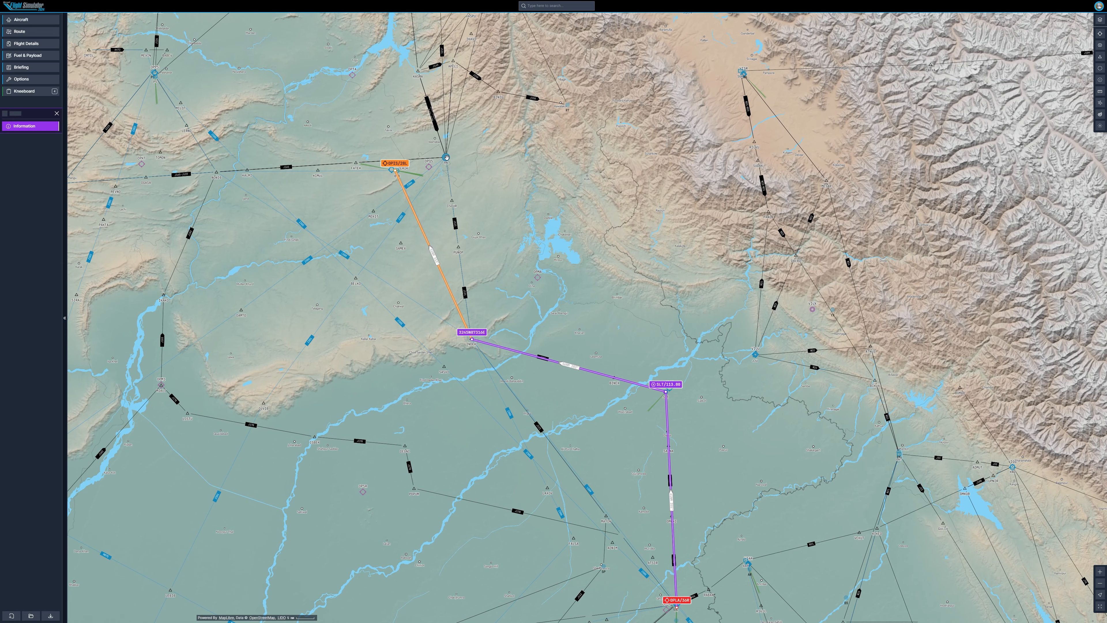
click(447, 158)
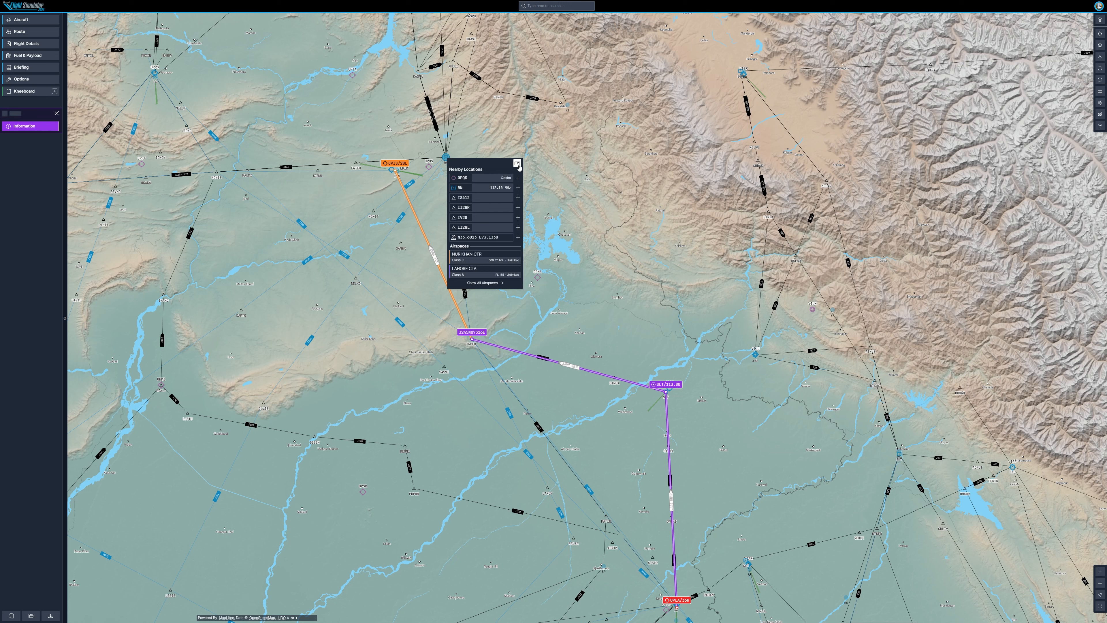
click(472, 237)
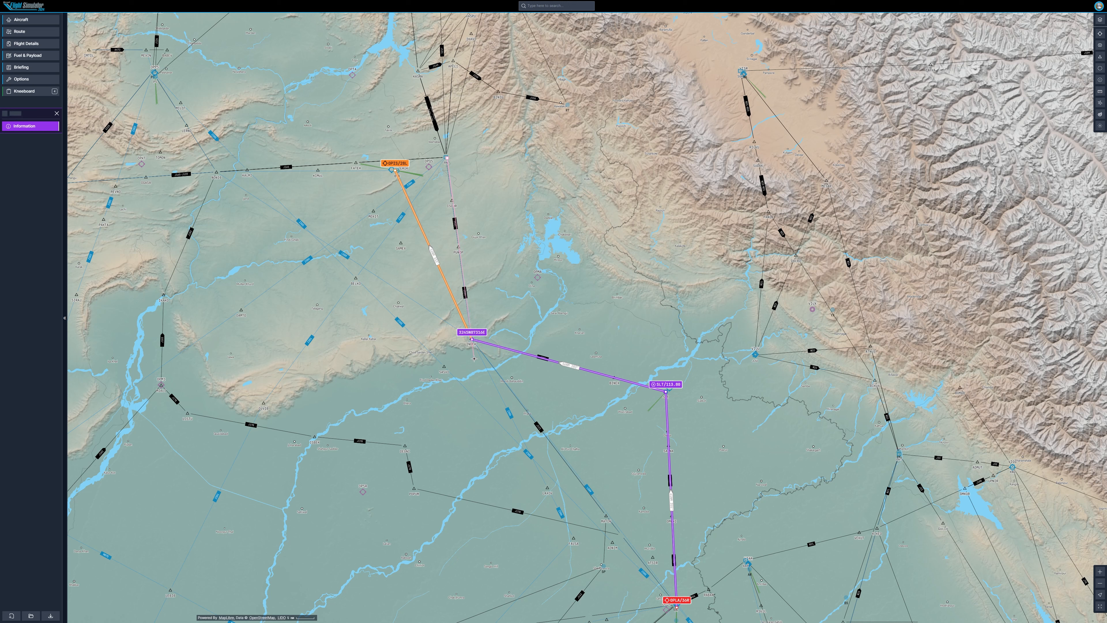
click(472, 341)
click(485, 368)
click(446, 158)
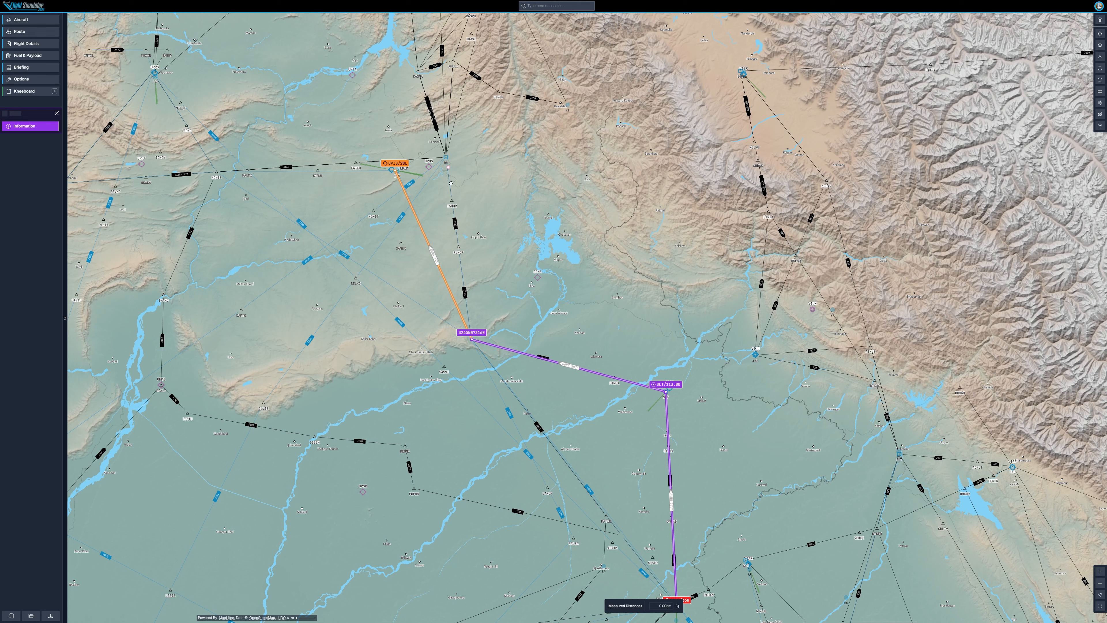
click(458, 248)
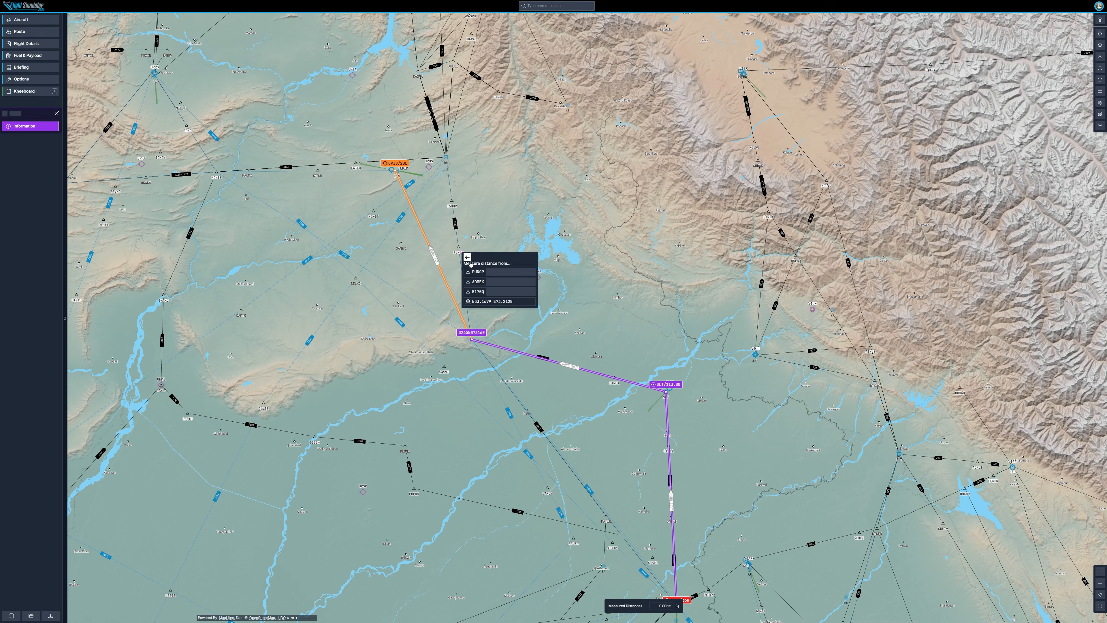
click(446, 158)
click(447, 159)
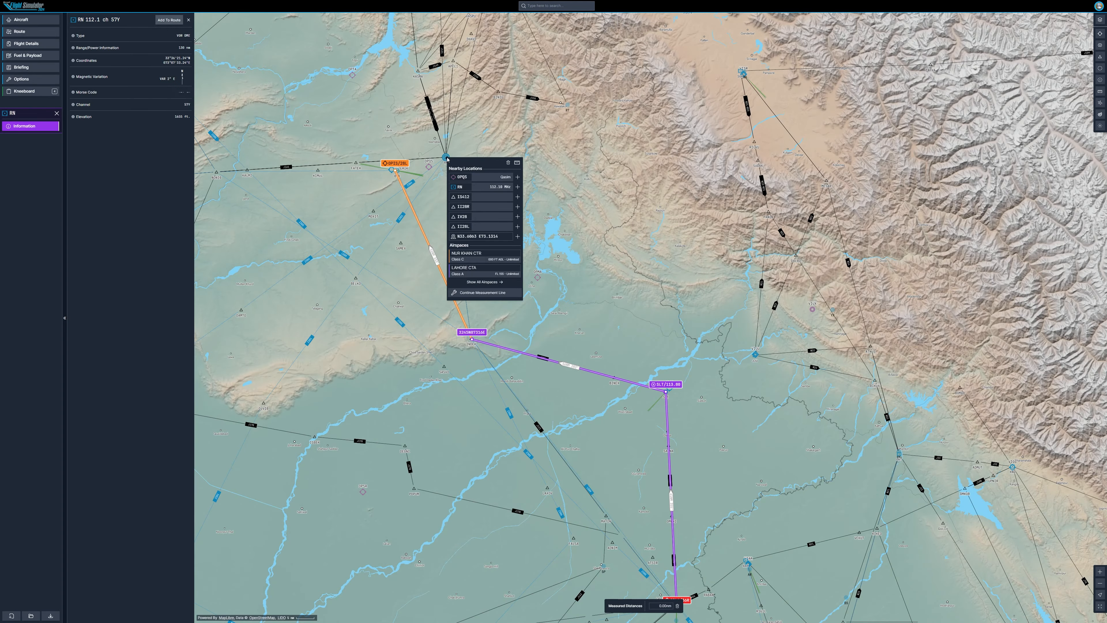
Step: Delete the coordinate waypoint from the route and measure the distance from a point near RN to a point on the airway west of SLT
click(507, 162)
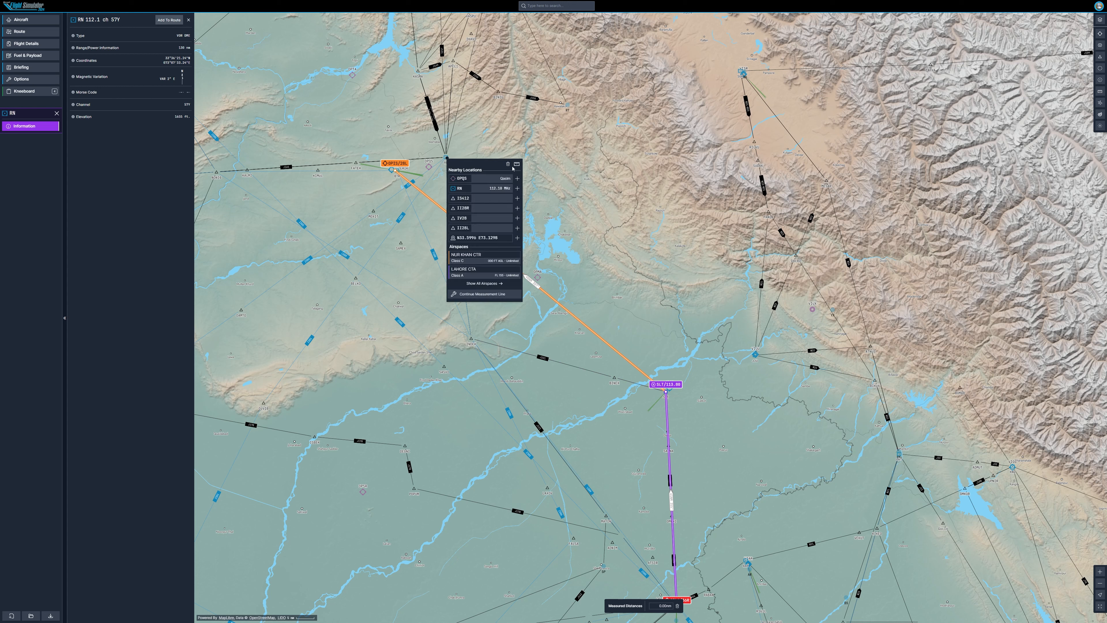
click(516, 164)
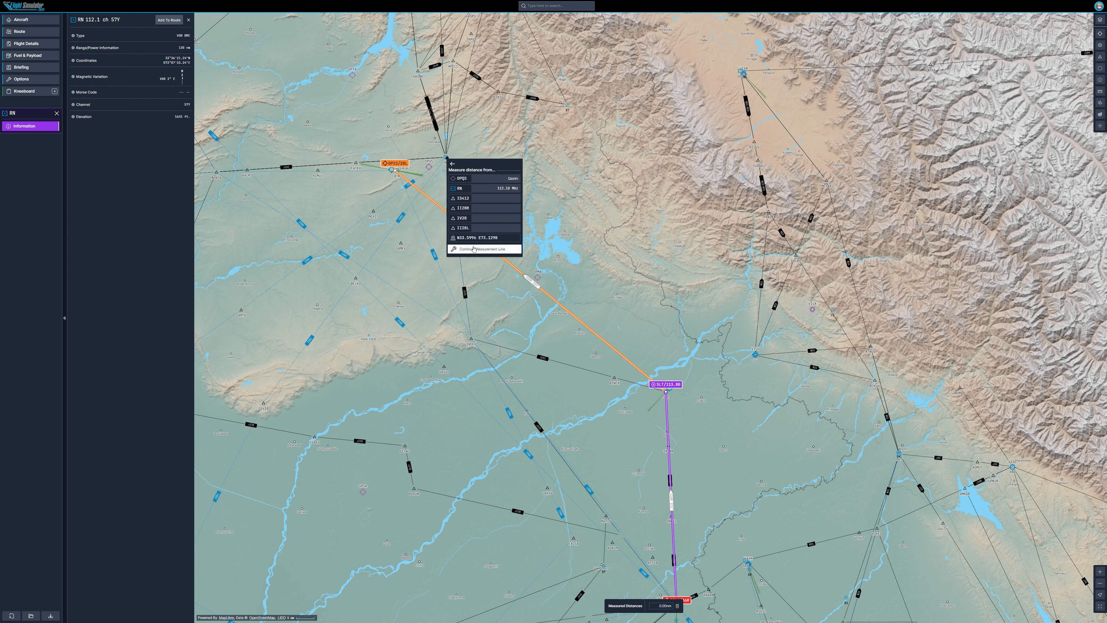
click(467, 239)
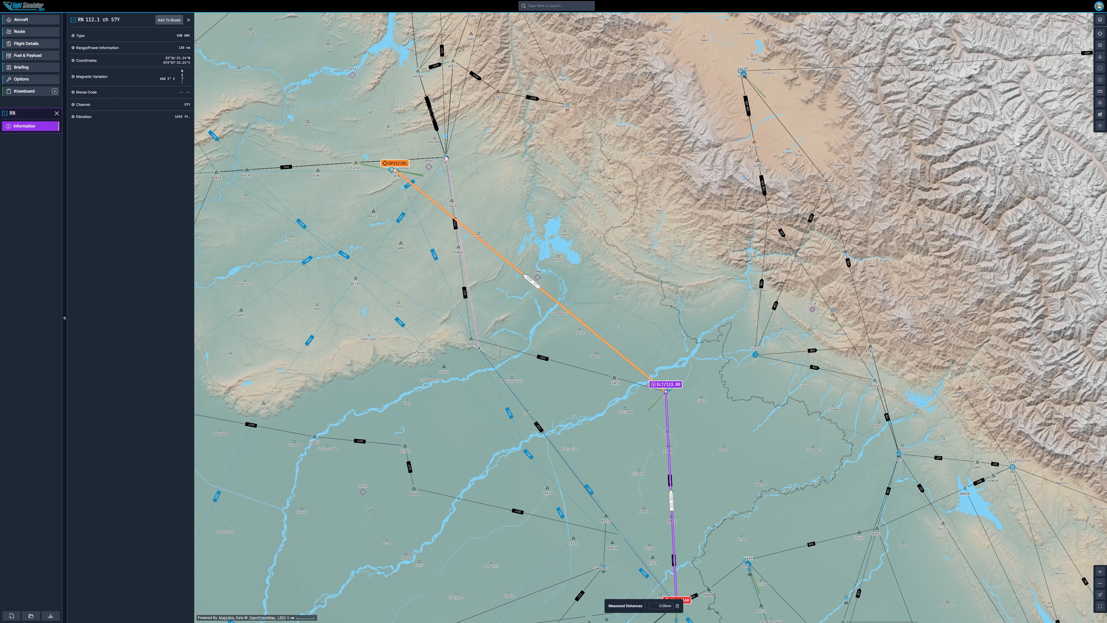
click(478, 348)
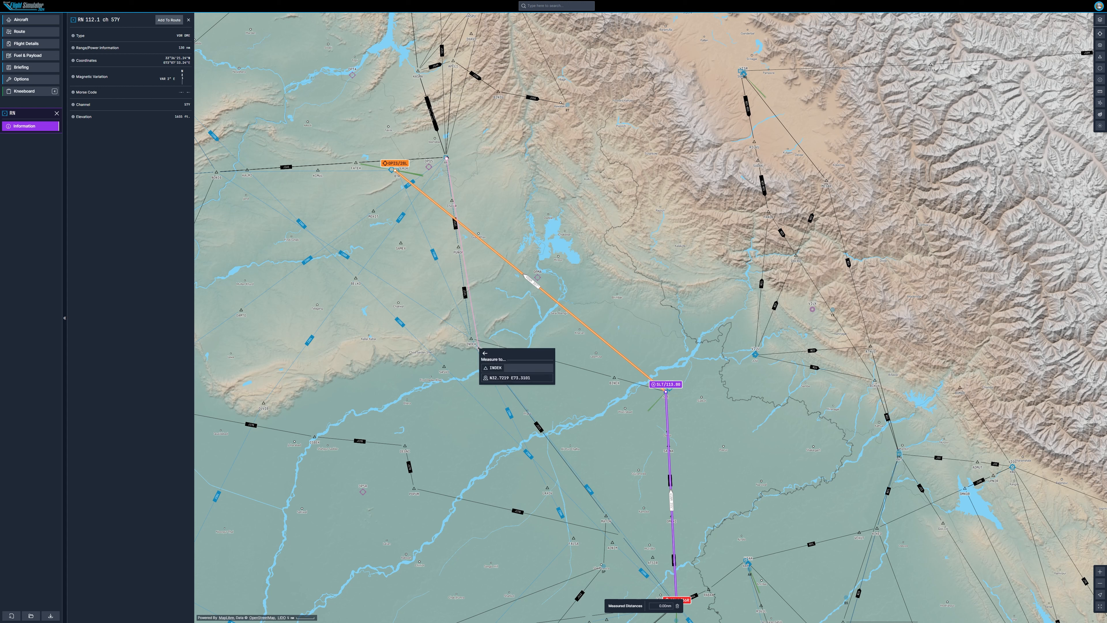
click(496, 378)
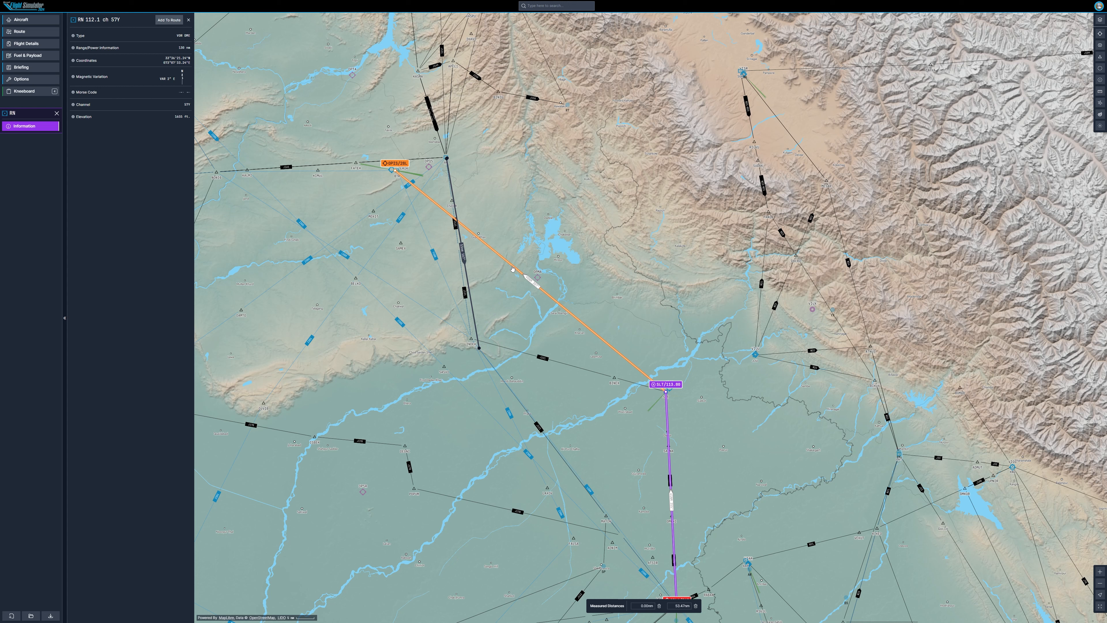
Step: Drag the OPLA–SLT leg to insert the coordinate waypoint 3245N07315E at the measured point
drag(512, 271, 471, 340)
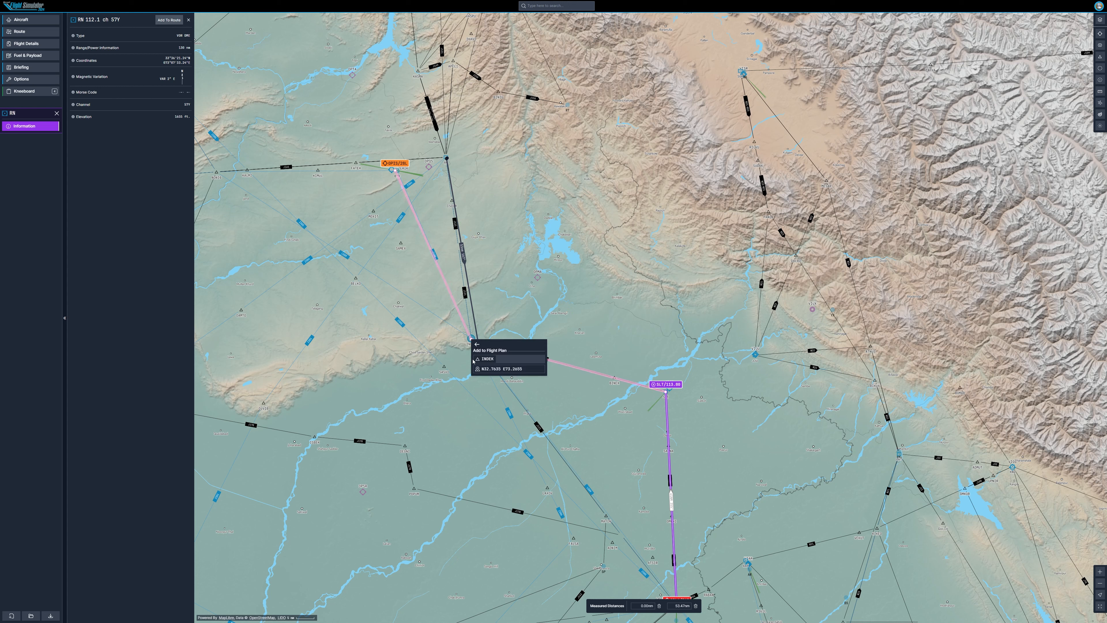
click(479, 369)
scroll(479, 369, down, 1)
drag(491, 279, 491, 241)
scroll(491, 241, up, 4)
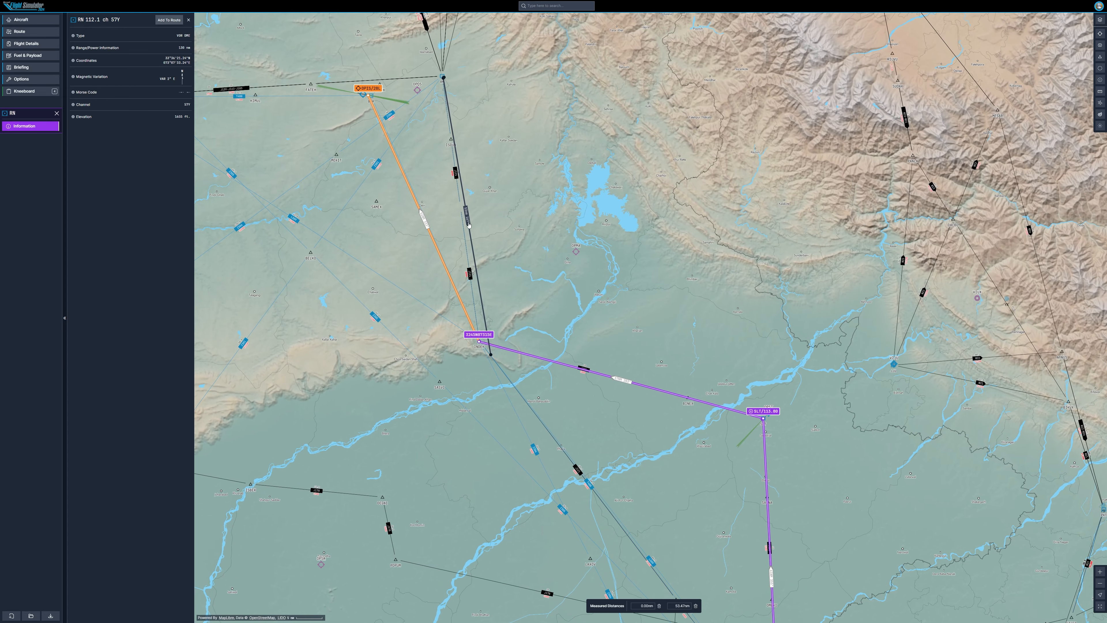
drag(471, 234, 455, 265)
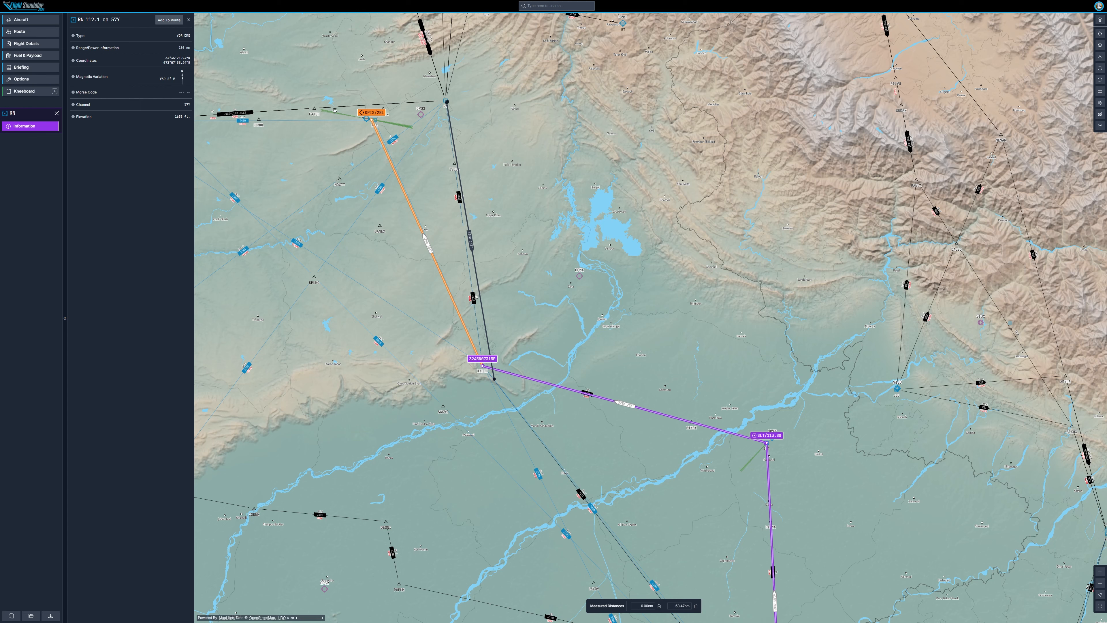
scroll(587, 305, down, 4)
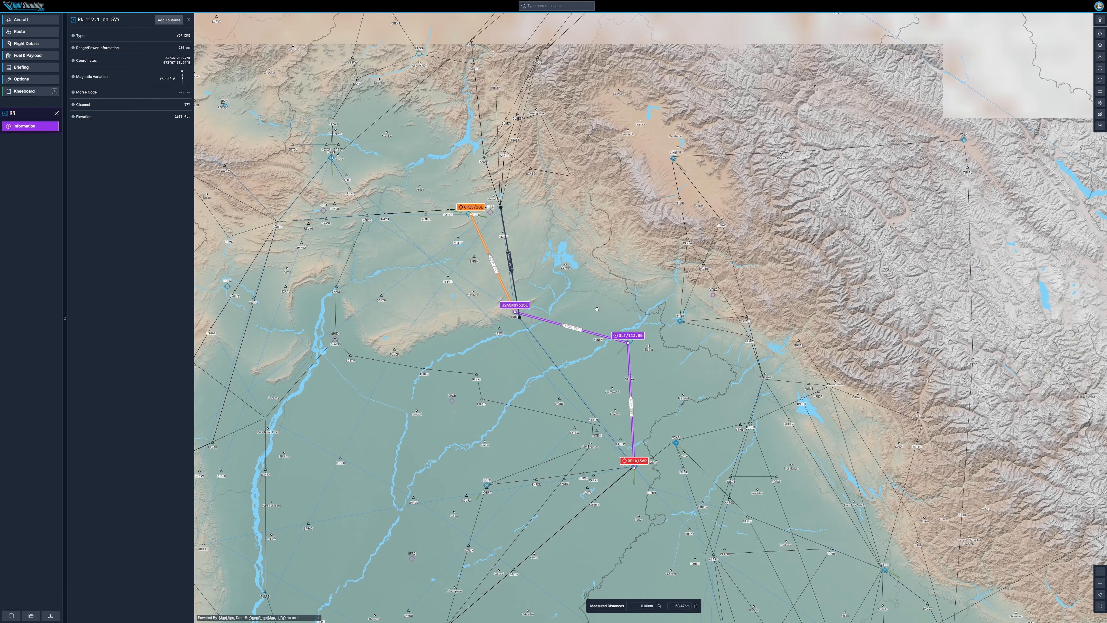
drag(560, 289, 505, 261)
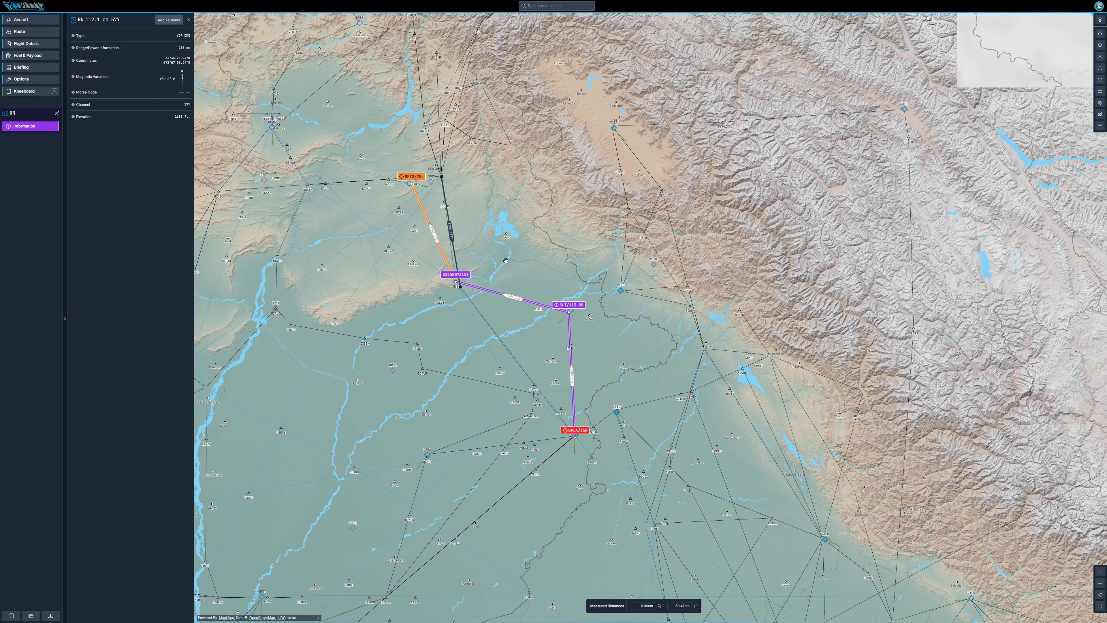
drag(506, 260, 534, 261)
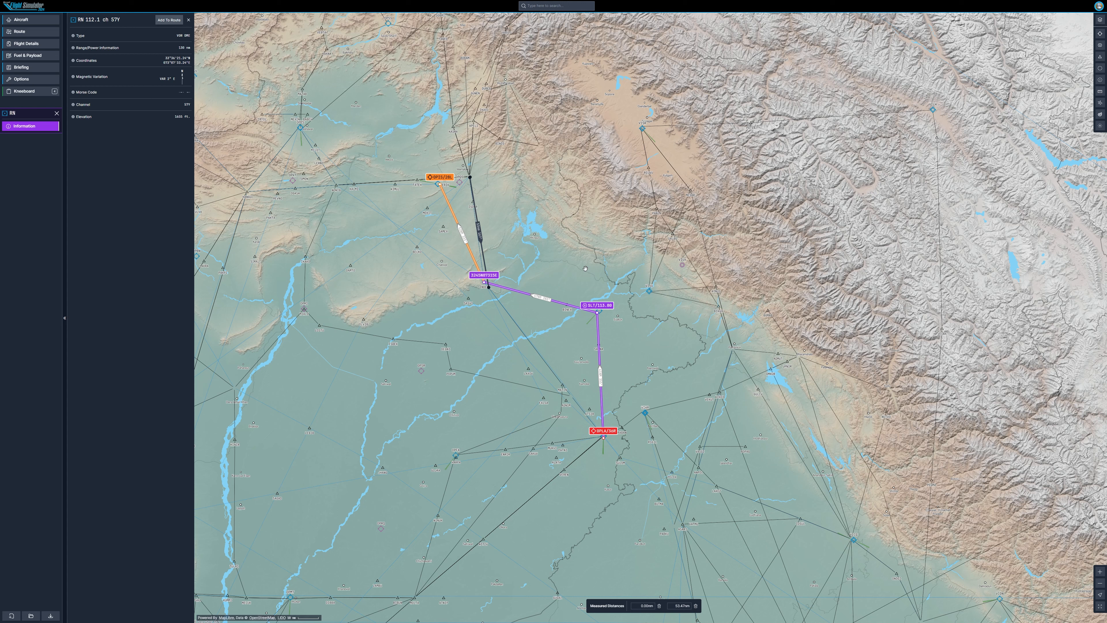
Step: Save the route as a new flight plan named LHR to ISB
click(51, 615)
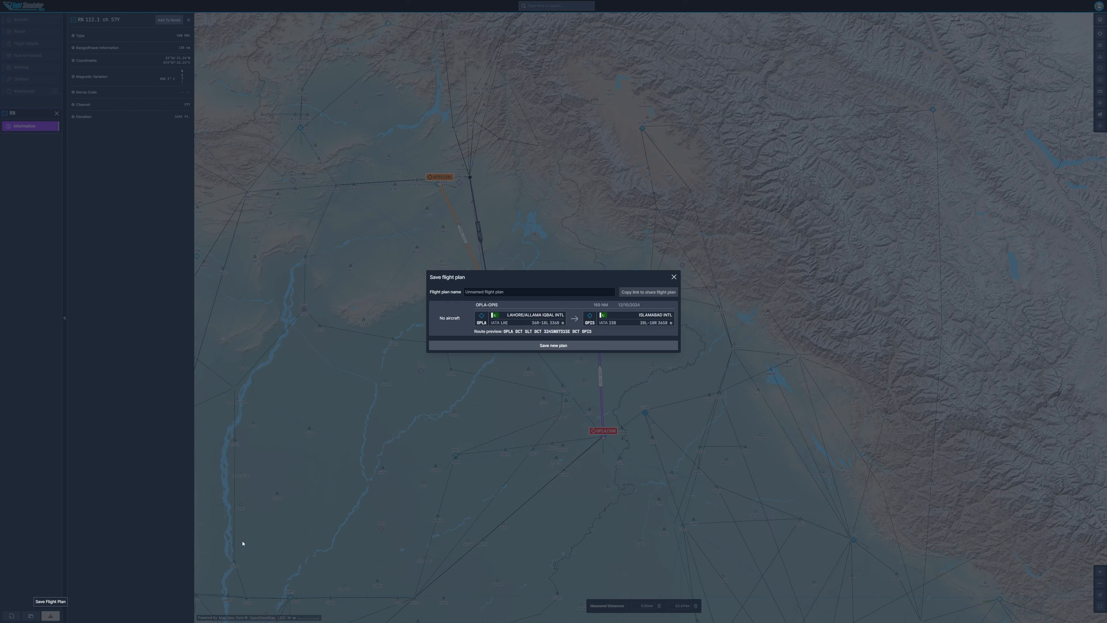
click(500, 293)
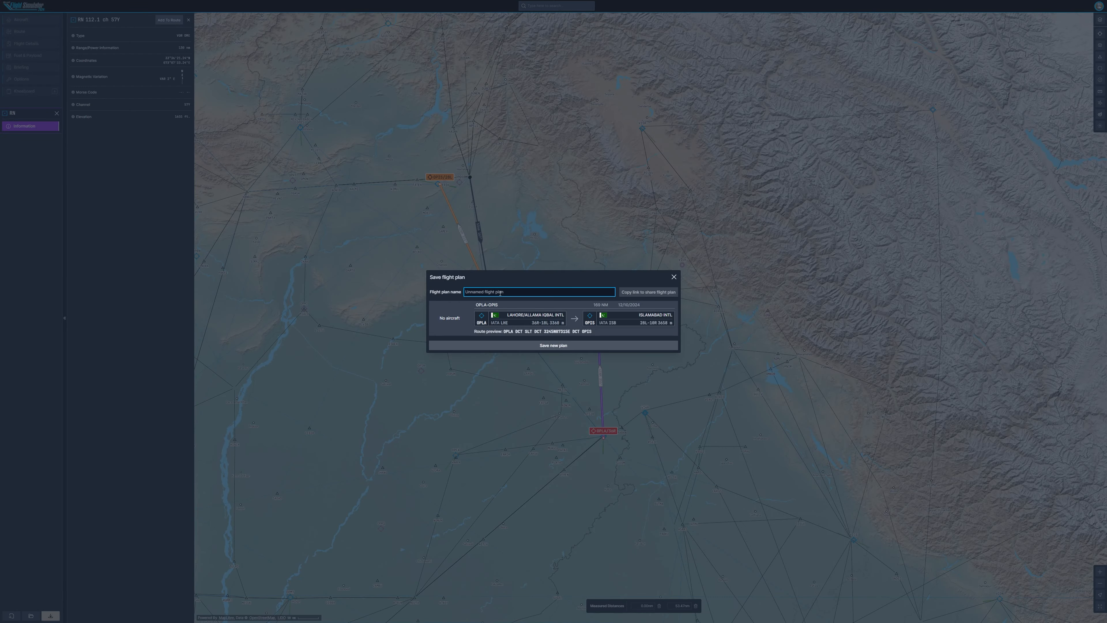
text(LHR to ISB)
click(536, 345)
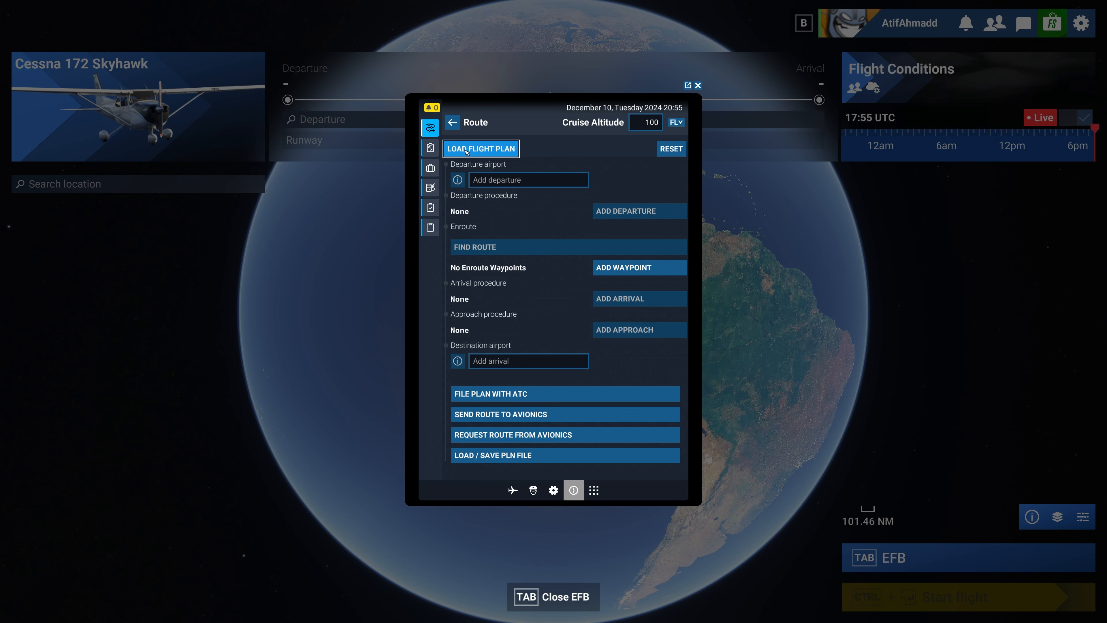
Step: In the simulator's EFB, load the saved LHR to ISB flight plan
click(481, 148)
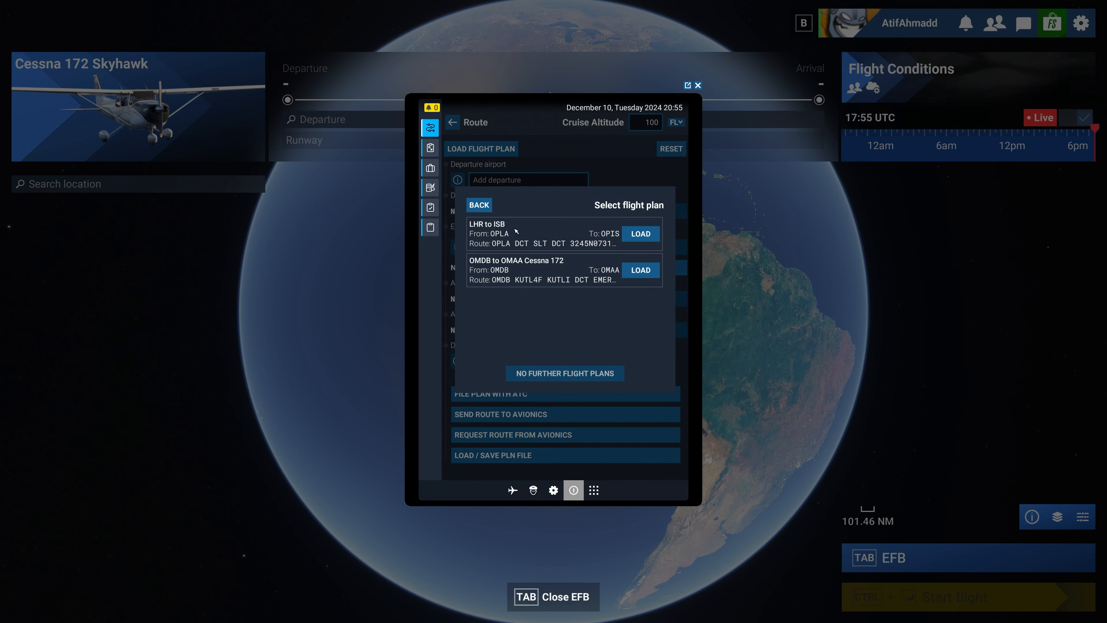
click(641, 233)
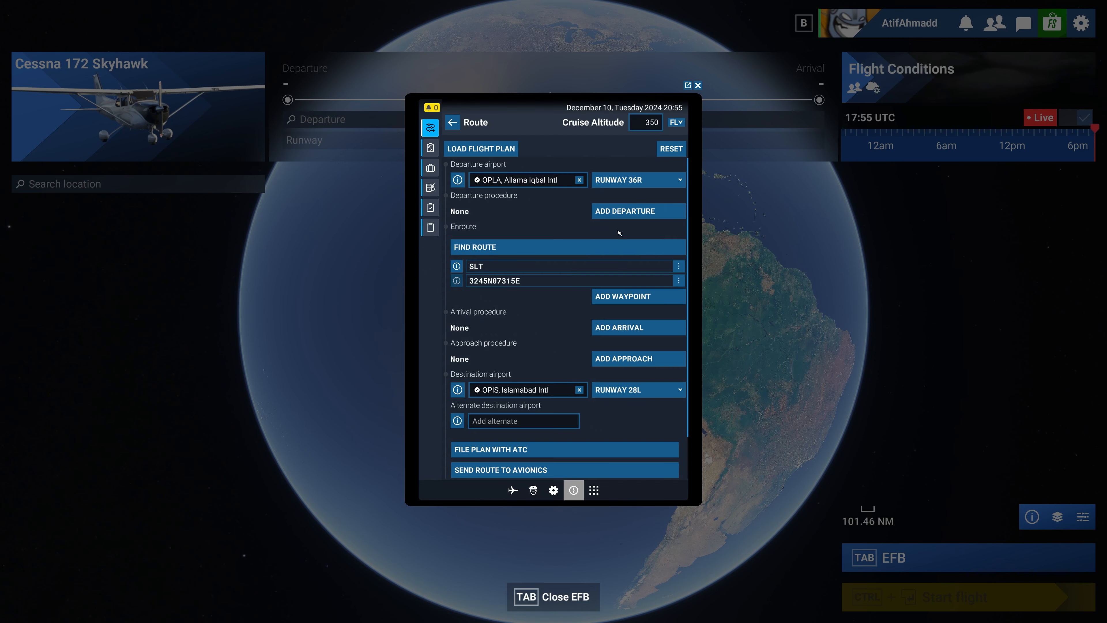
Step: Open the EFB map and zoom and pan to examine the loaded route between OPLA and OPIS
click(430, 128)
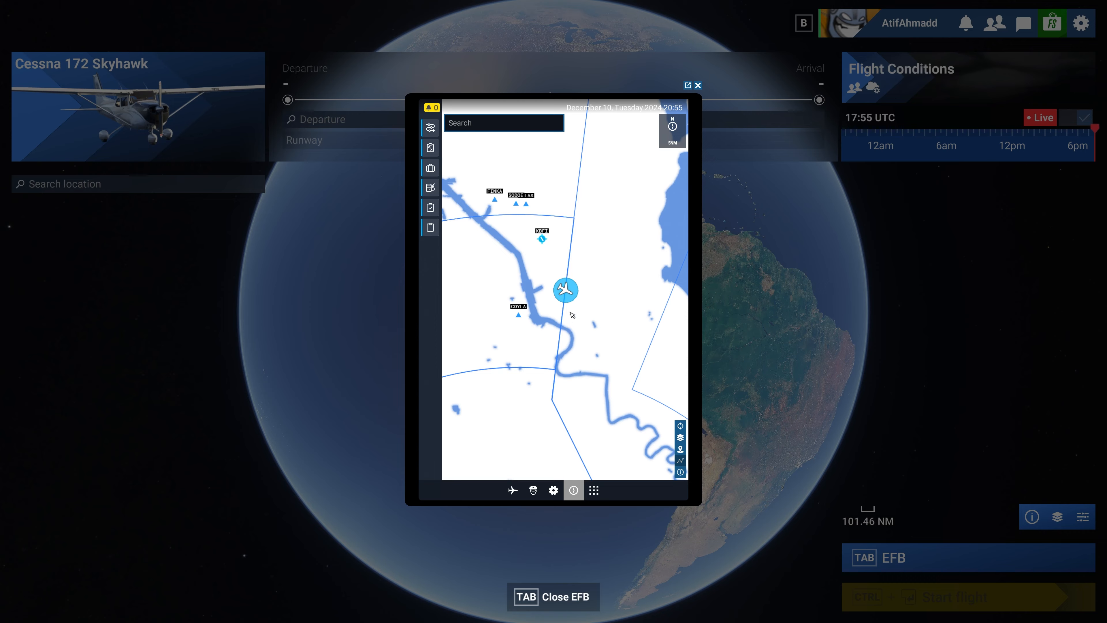
scroll(571, 315, down, 5)
scroll(572, 314, down, 10)
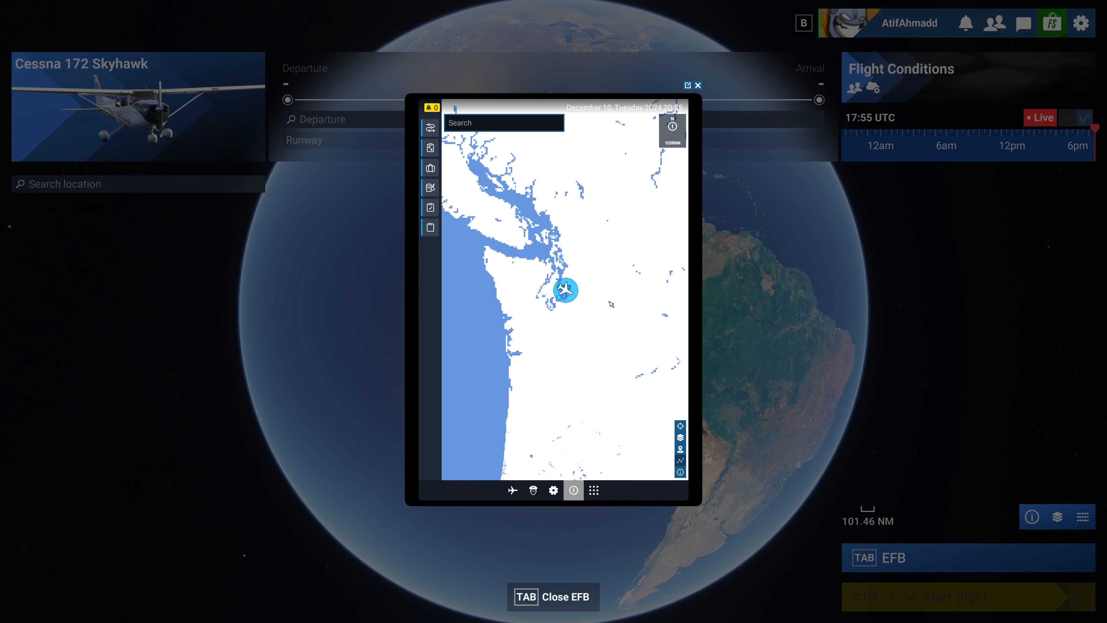
scroll(610, 301, down, 5)
drag(667, 301, 541, 291)
drag(614, 301, 477, 240)
scroll(551, 274, up, 6)
drag(607, 270, 566, 265)
scroll(573, 266, up, 7)
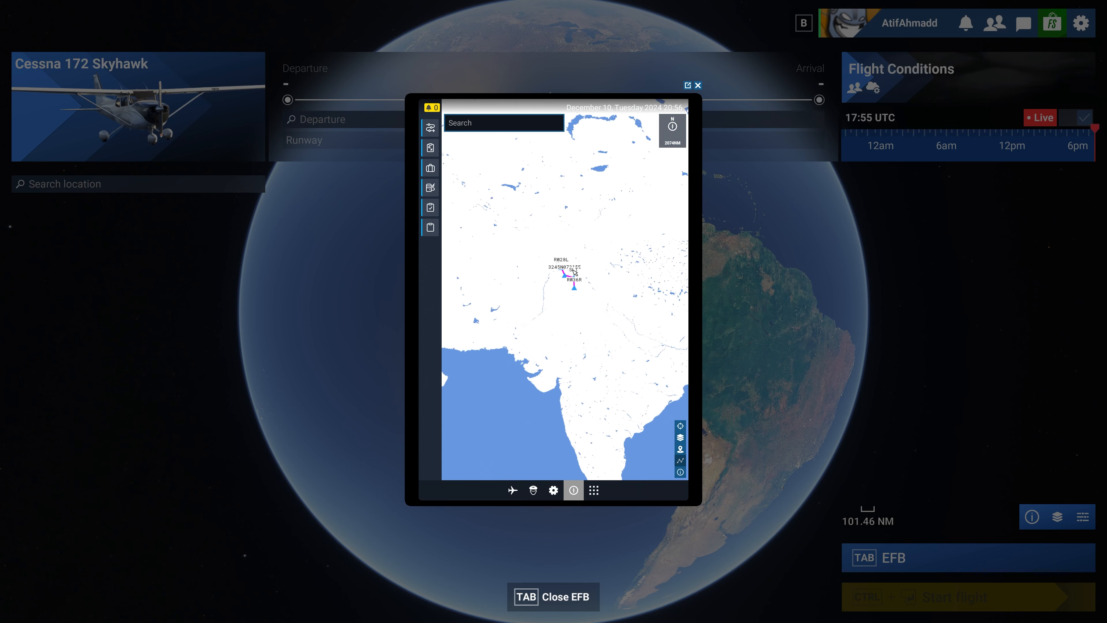
scroll(575, 269, up, 2)
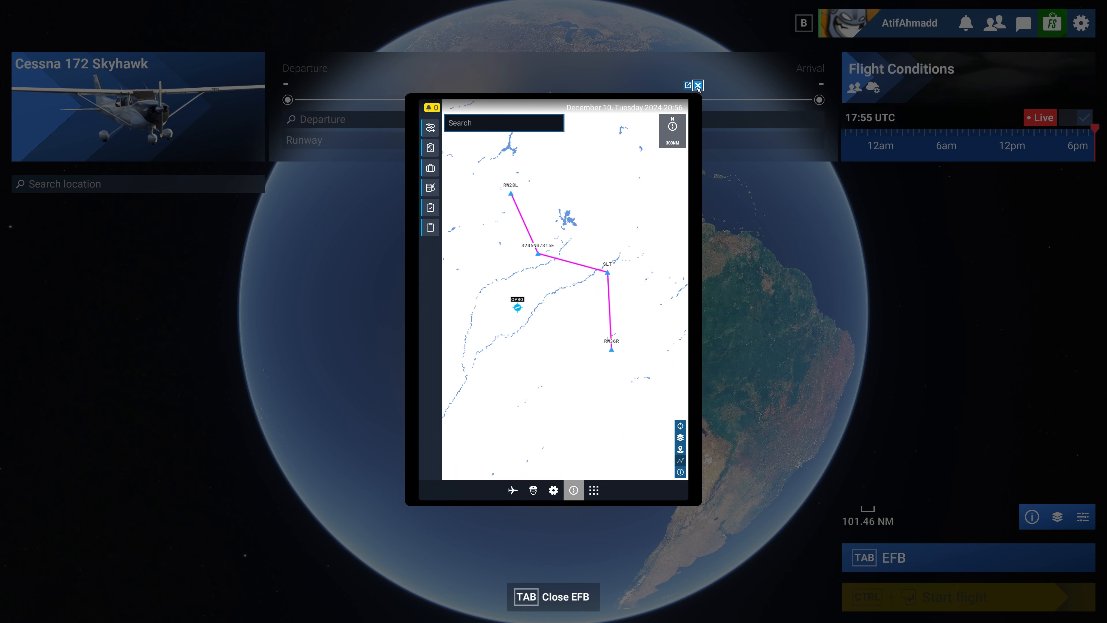
Step: Return to the route page, file the plan with ATC, send the route to avionics and close the EFB
click(430, 127)
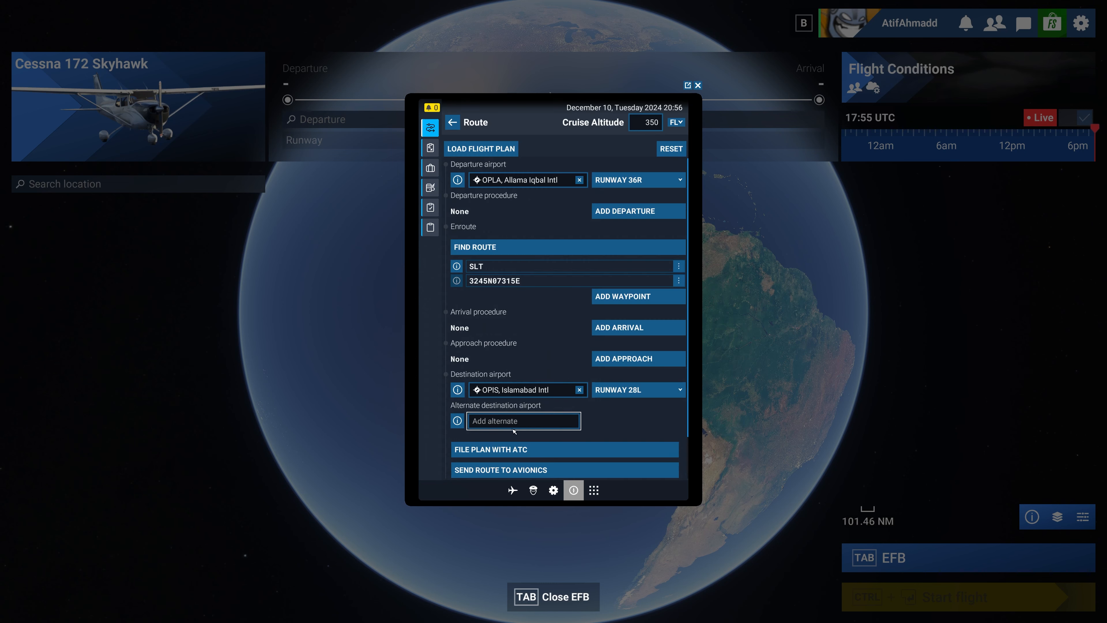
scroll(562, 363, down, 1)
click(518, 402)
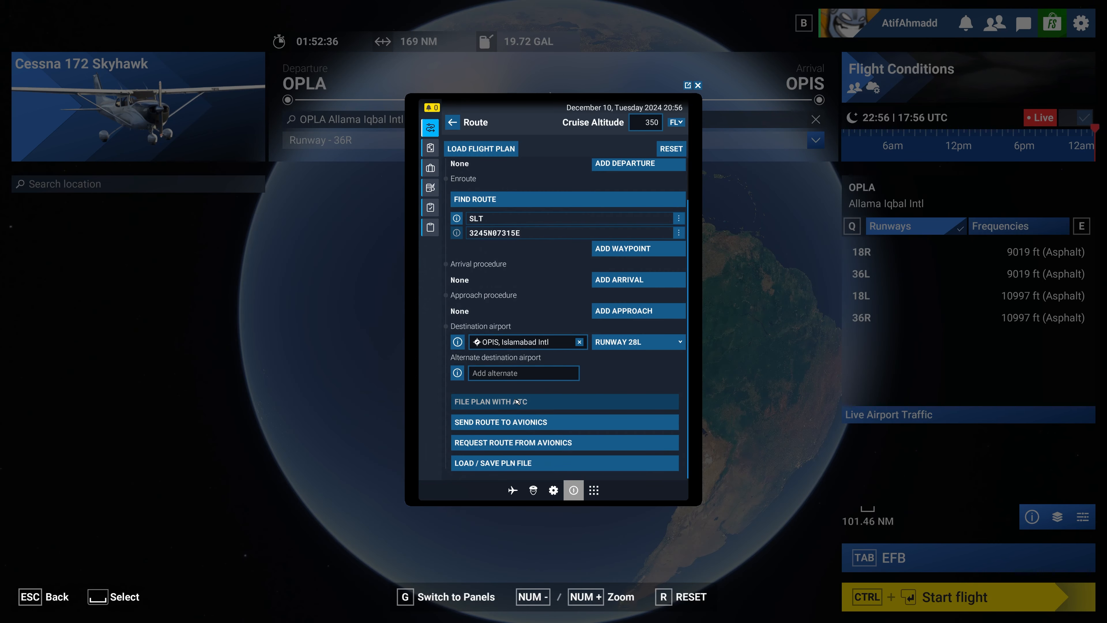
click(506, 425)
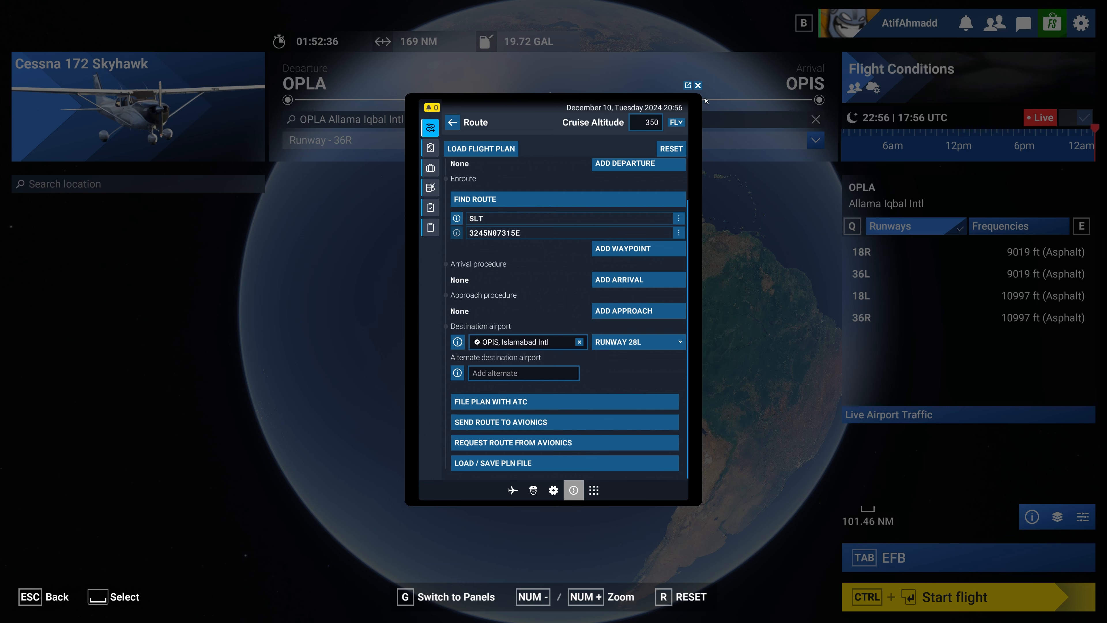
click(698, 85)
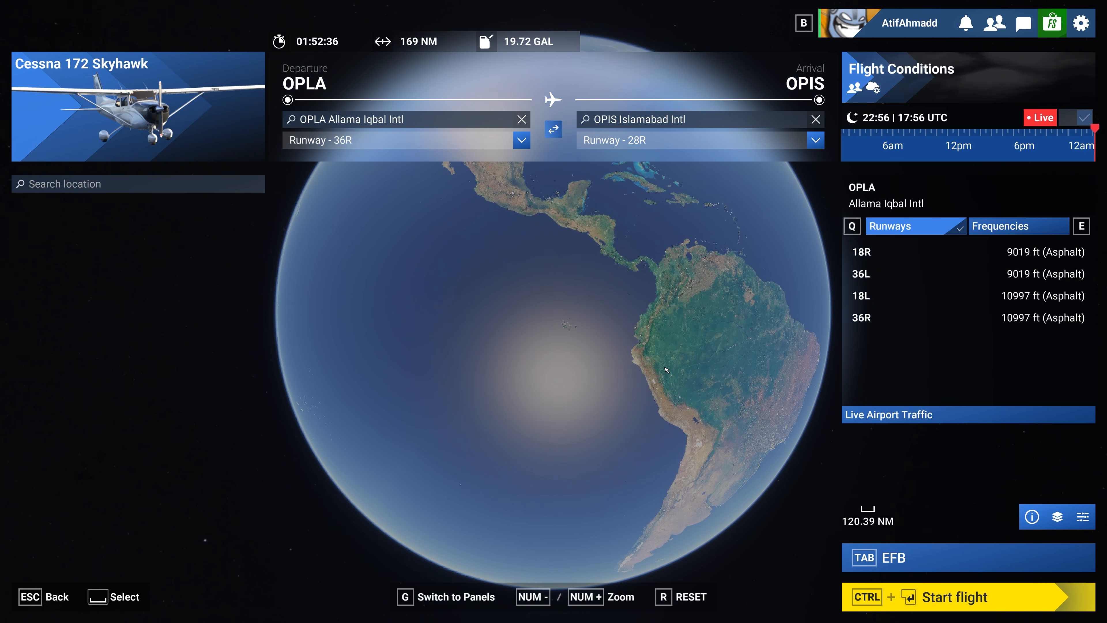